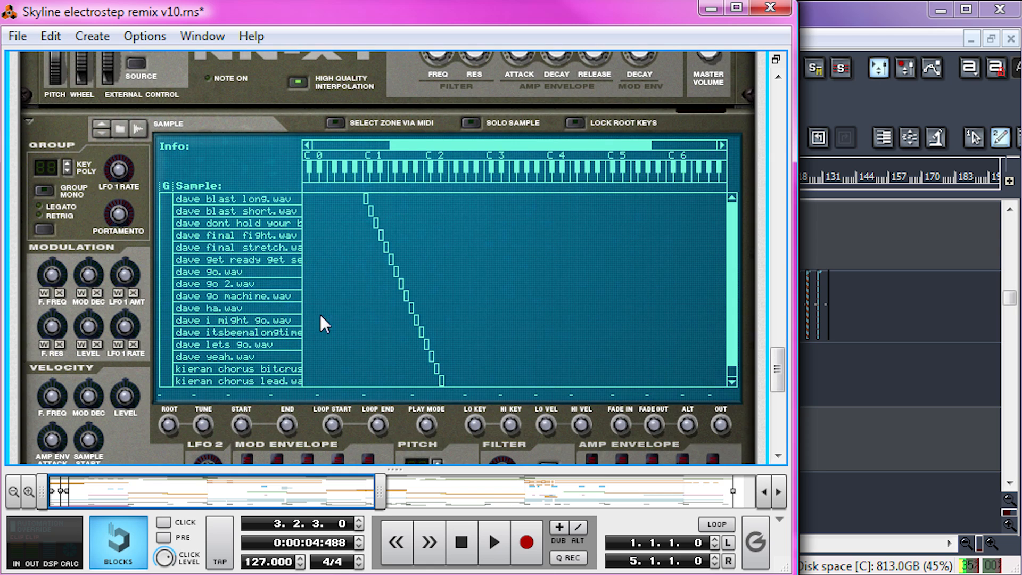
# Step: Collapse the beat repeater combinator in the Reason rack and switch to the SONAR project window
pyautogui.scroll(5, 319, 319)
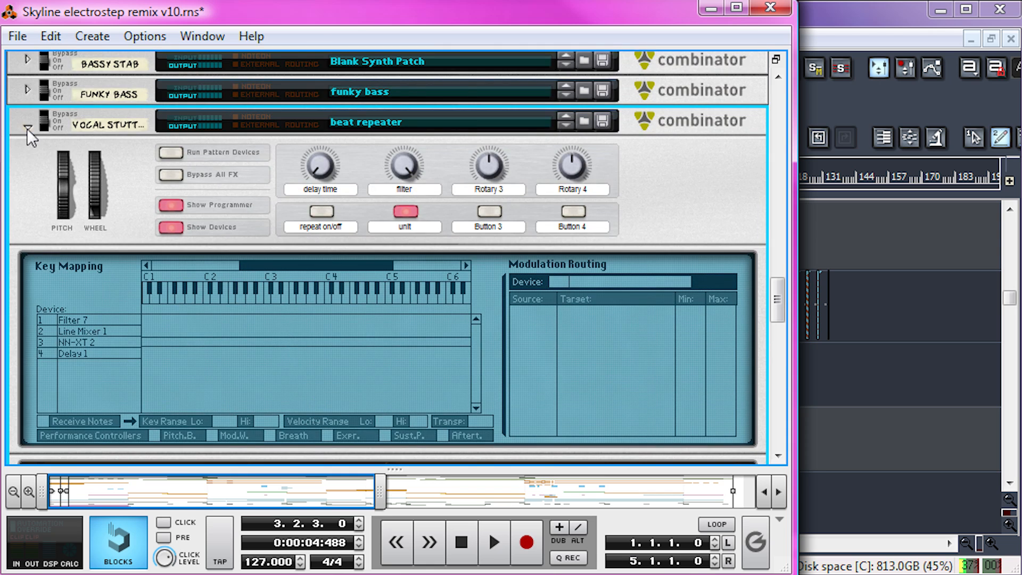
pyautogui.click(28, 126)
pyautogui.click(825, 256)
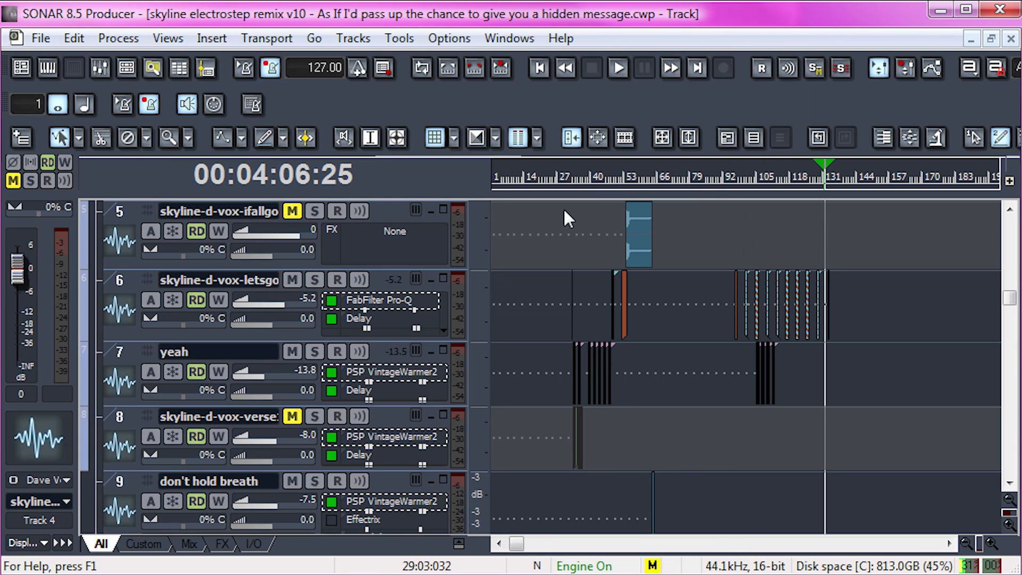
# Step: Examine the vocal tracks in the Vox folder and their clips along the timeline
pyautogui.click(570, 226)
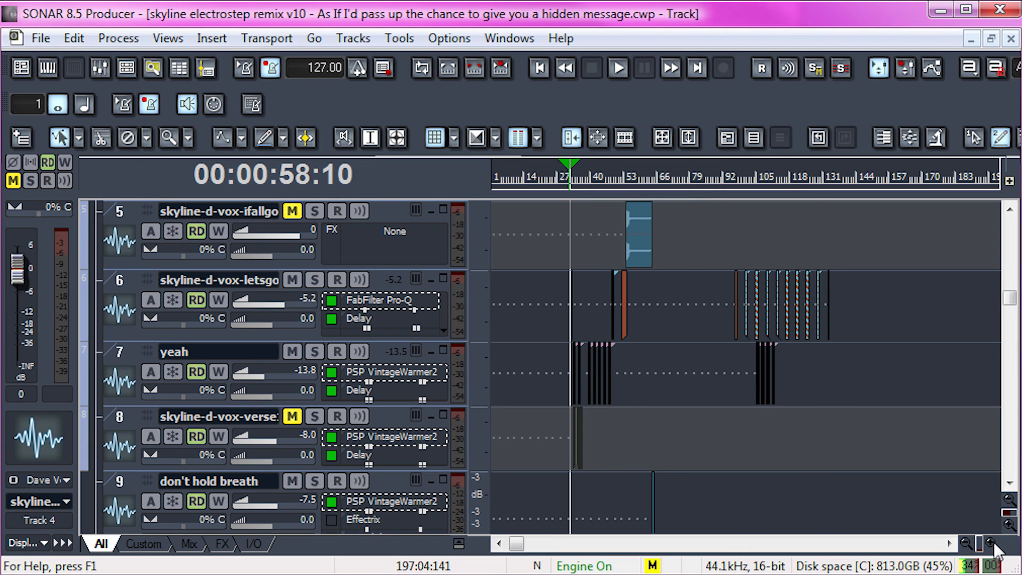
pyautogui.click(992, 543)
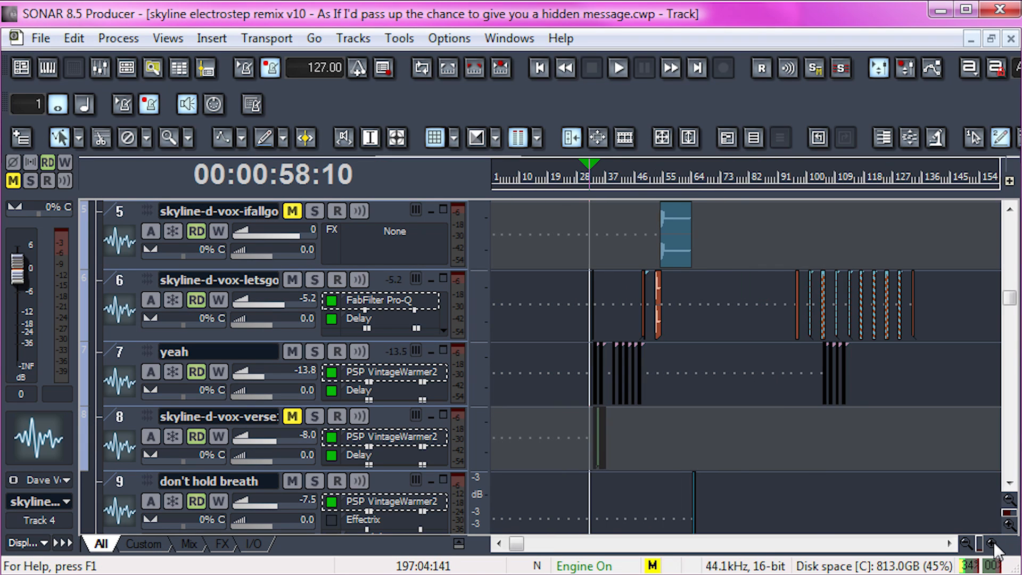
pyautogui.moveTo(560, 544); pyautogui.dragTo(486, 546)
pyautogui.scroll(3, 536, 337)
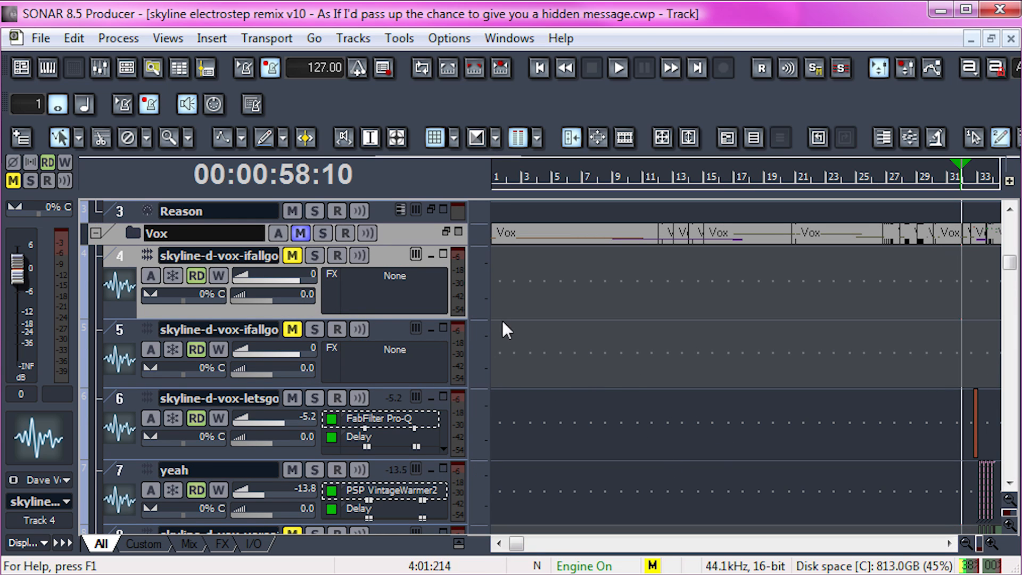
pyautogui.scroll(-5, 523, 321)
pyautogui.scroll(4, 535, 322)
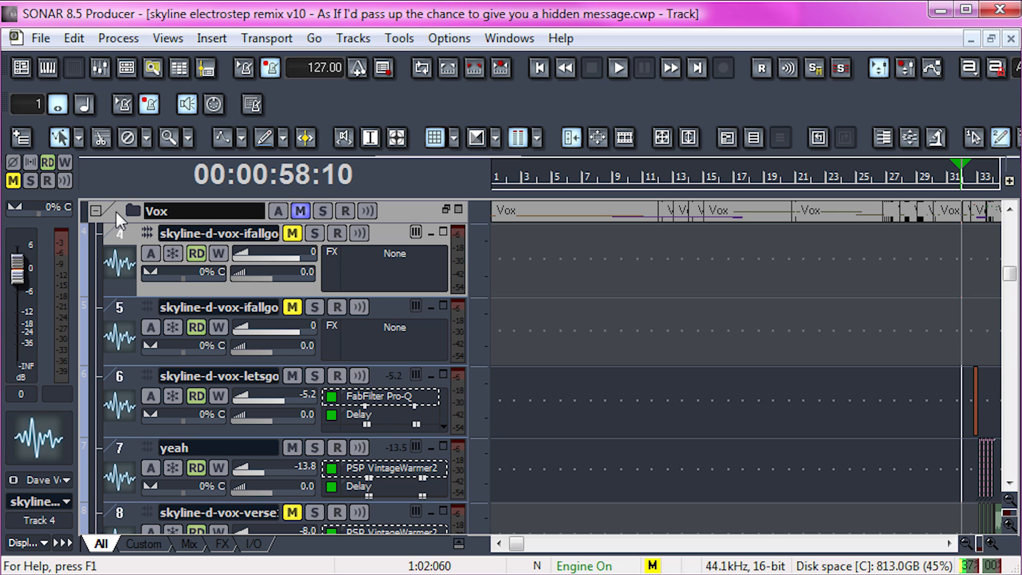
pyautogui.click(97, 209)
pyautogui.click(97, 209)
pyautogui.scroll(-1, 584, 381)
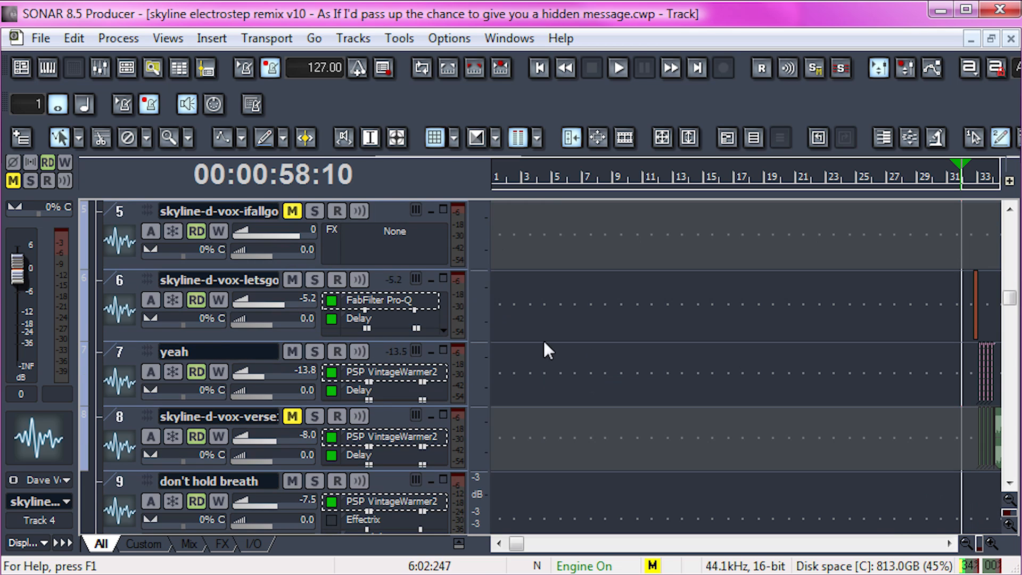
pyautogui.scroll(-2, 555, 344)
pyautogui.scroll(-1, 554, 344)
pyautogui.moveTo(517, 543); pyautogui.dragTo(446, 536)
pyautogui.scroll(3, 526, 437)
pyautogui.scroll(1, 539, 415)
pyautogui.scroll(1, 633, 412)
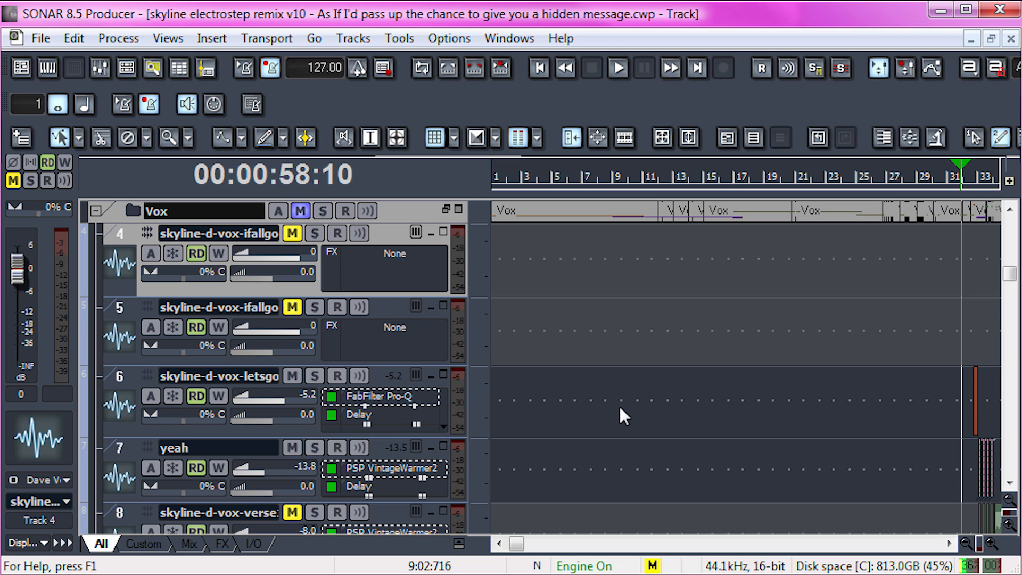
# Step: Solo track 6, skyline-d-vox-letsgo, and play its short vocal clip from 00:01:00:00
pyautogui.moveTo(518, 544); pyautogui.dragTo(572, 546)
pyautogui.click(665, 341)
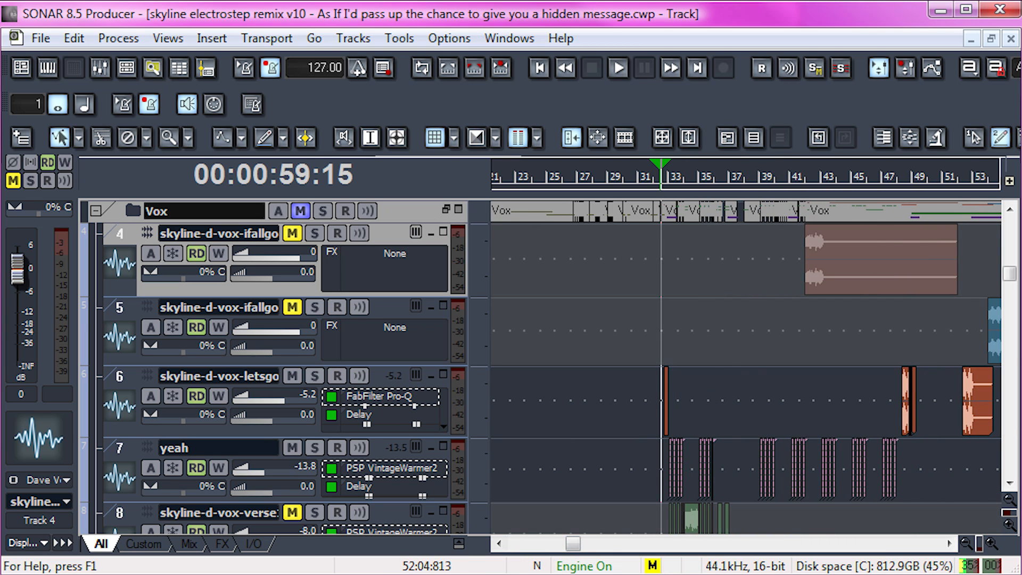
pyautogui.click(990, 543)
pyautogui.press('Right')
pyautogui.press('Right')
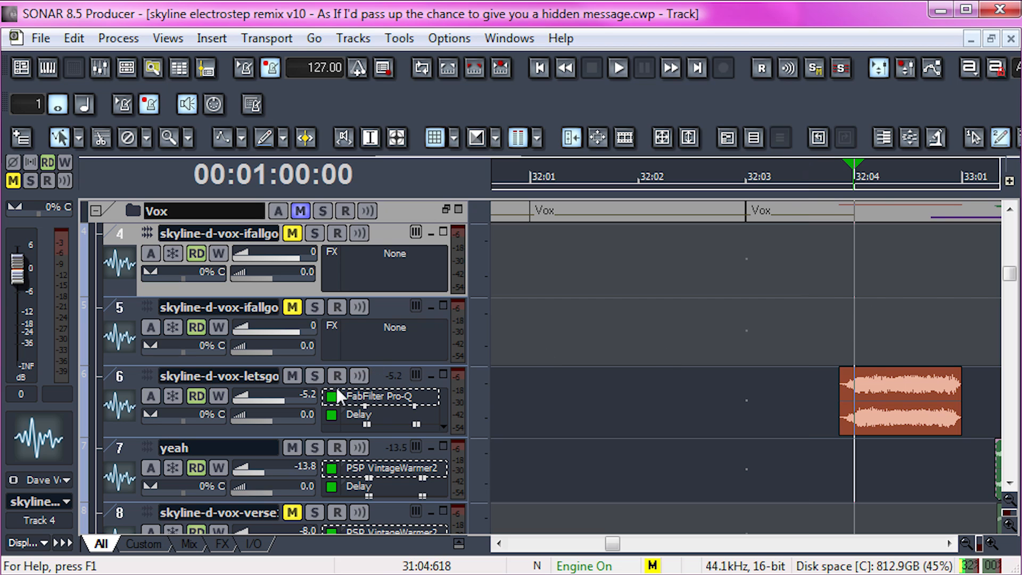
pyautogui.click(317, 378)
pyautogui.press('space')
pyautogui.press('space')
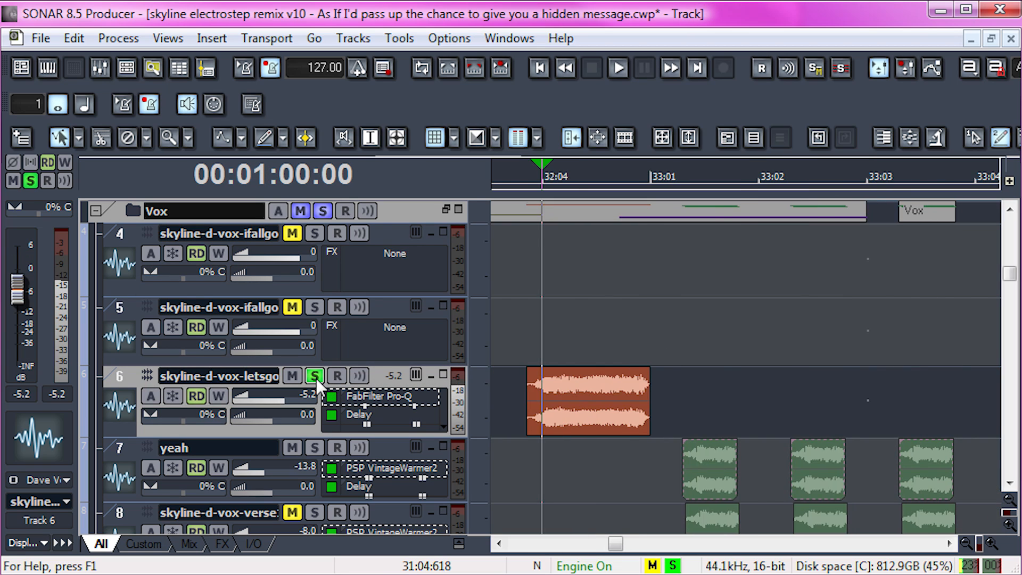
# Step: Place the playhead at 32:03, enlarge track 6 to reveal its whole effects list, and open its Effectrix plug-in
pyautogui.click(627, 324)
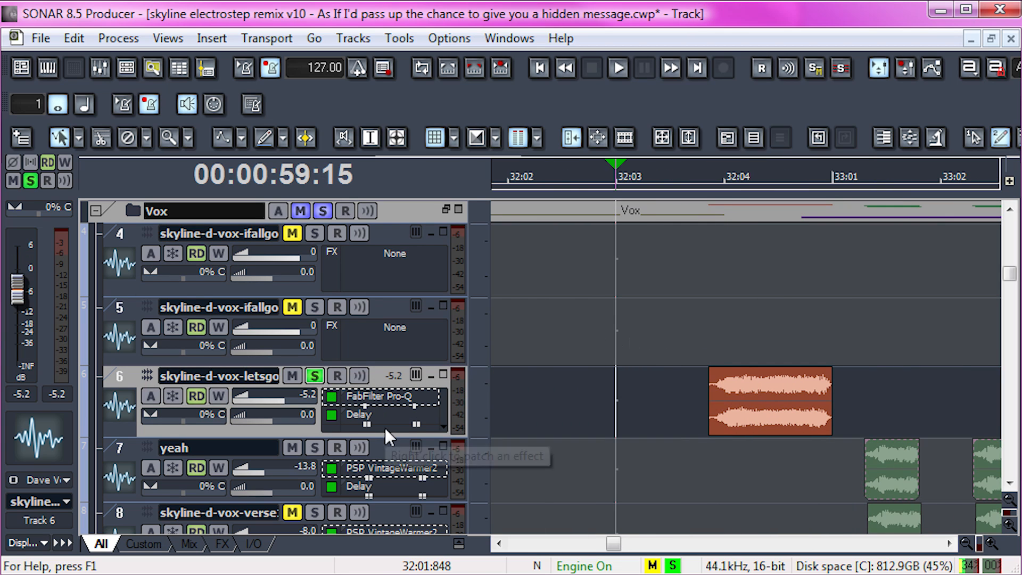
pyautogui.moveTo(381, 434); pyautogui.dragTo(381, 478)
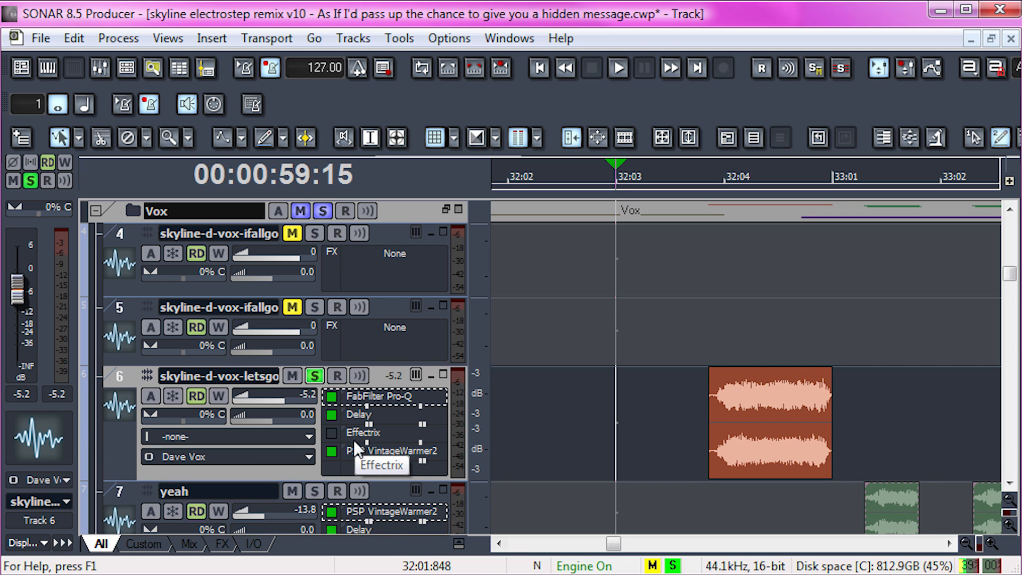
pyautogui.click(364, 433)
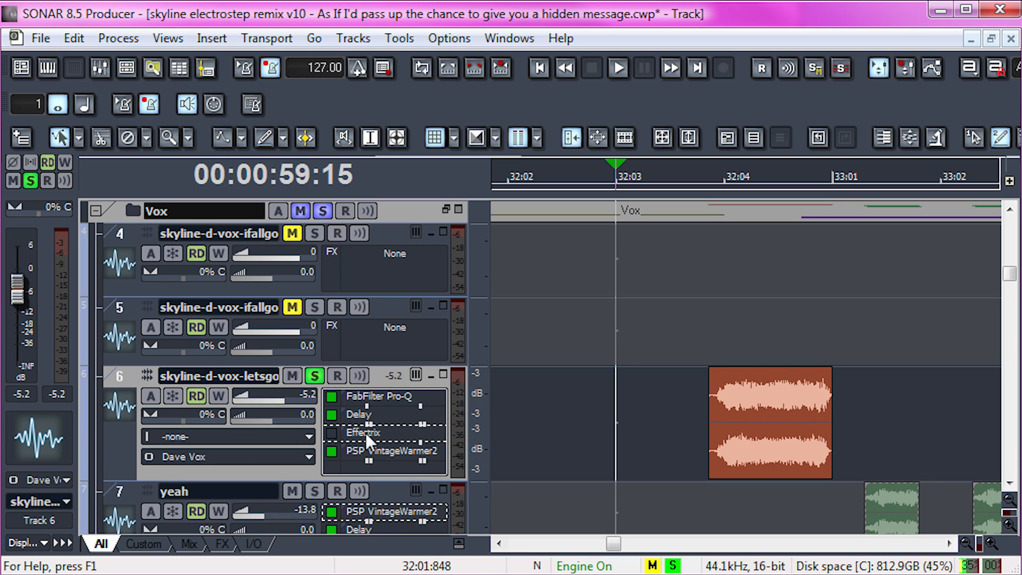
pyautogui.doubleClick(368, 433)
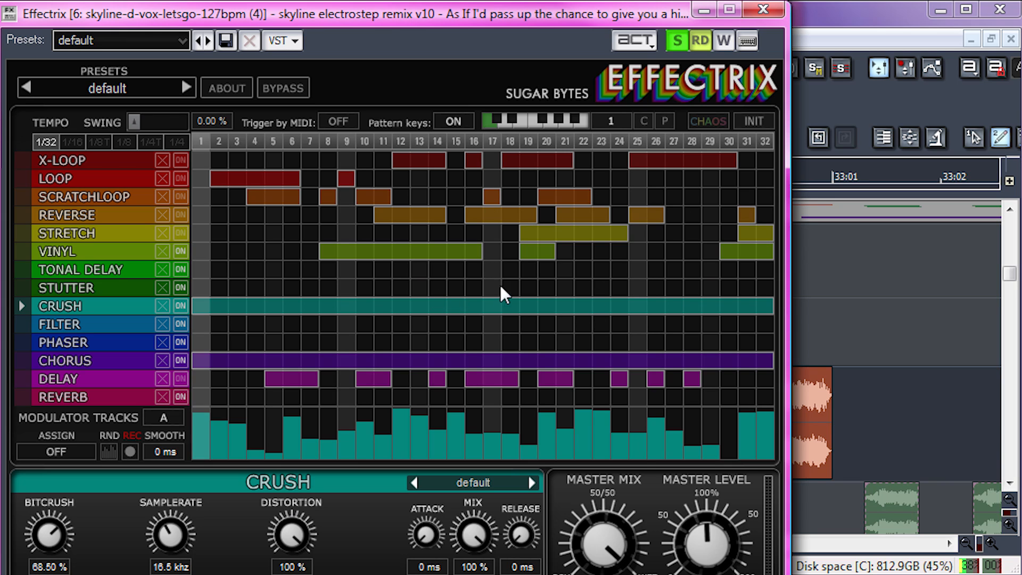
# Step: View the Vinyl effect's settings in Effectrix and play the soloed vocal clip on track 6
pyautogui.click(521, 255)
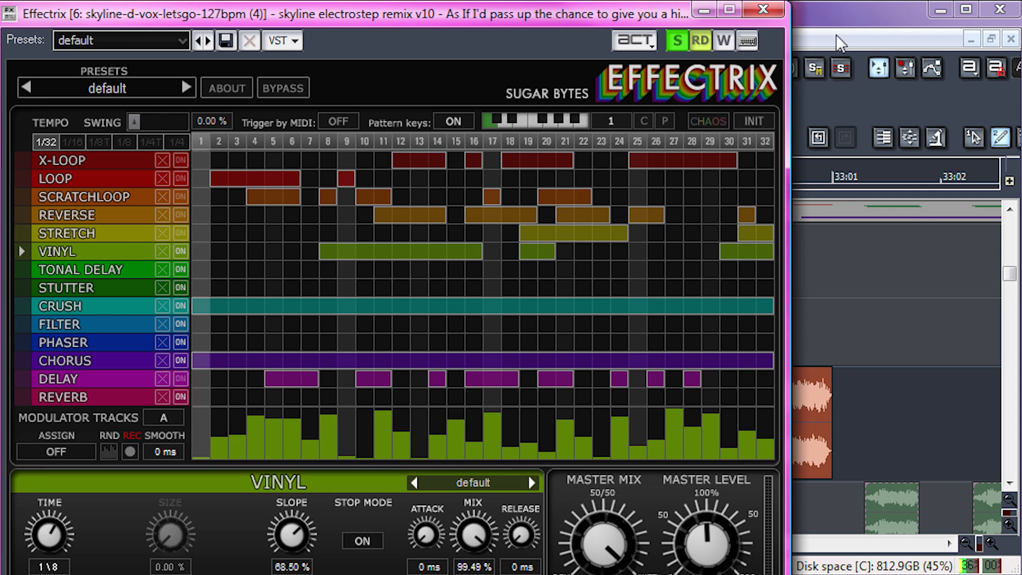
pyautogui.click(856, 21)
pyautogui.press('space')
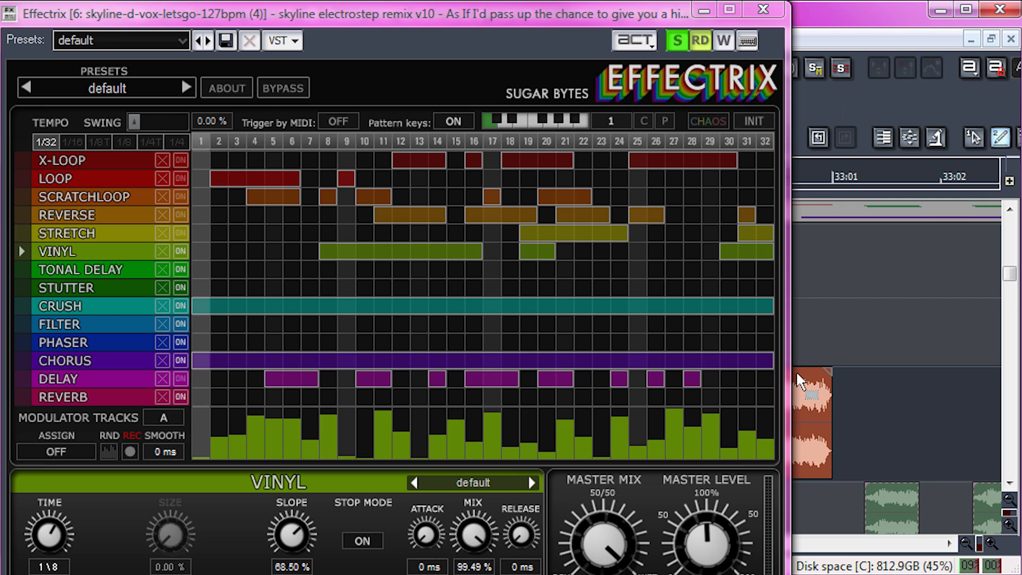
pyautogui.press('space')
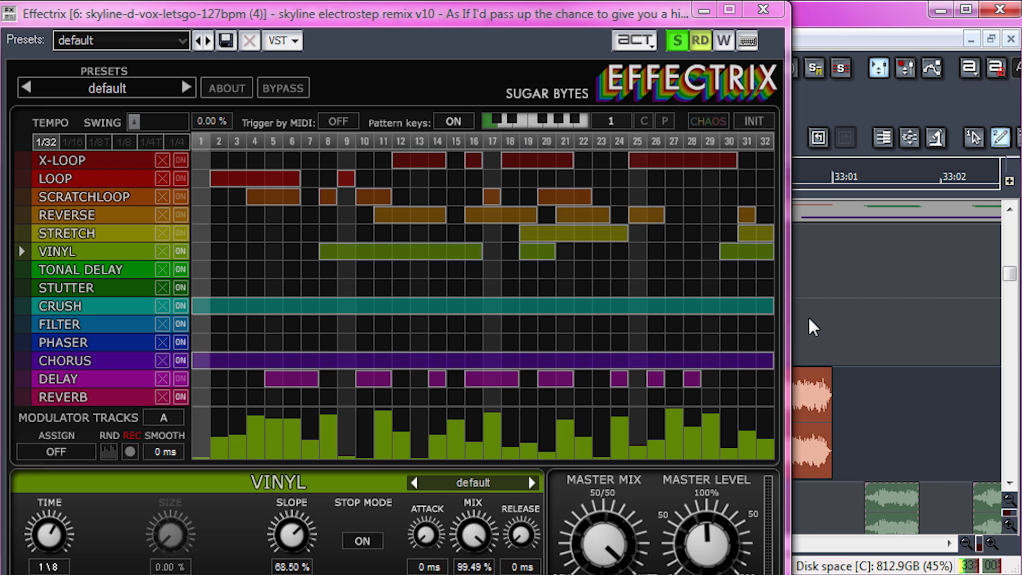
# Step: Examine the Crush and Chorus settings in Effectrix and put the plug-in window away
pyautogui.click(75, 305)
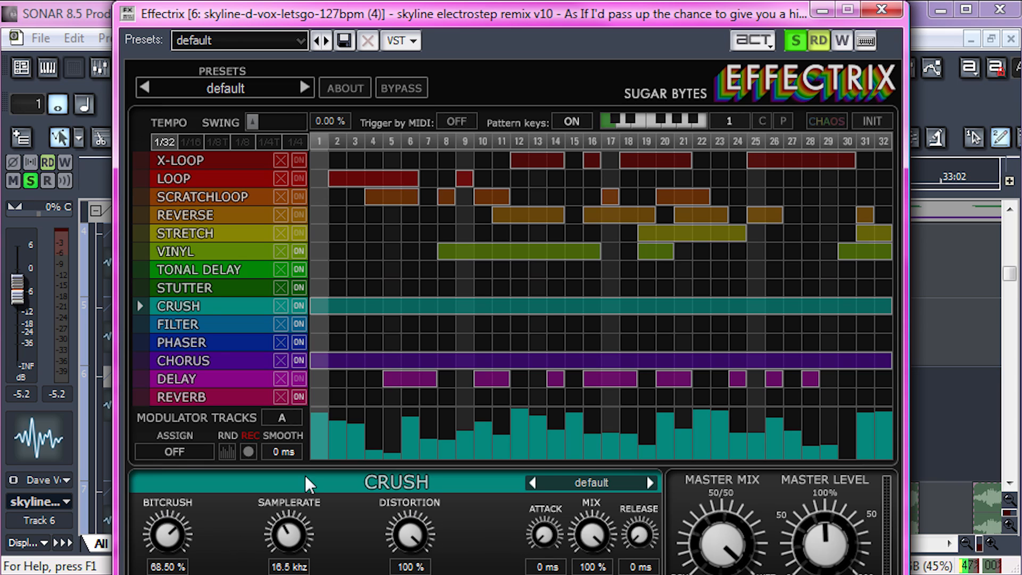
pyautogui.click(211, 362)
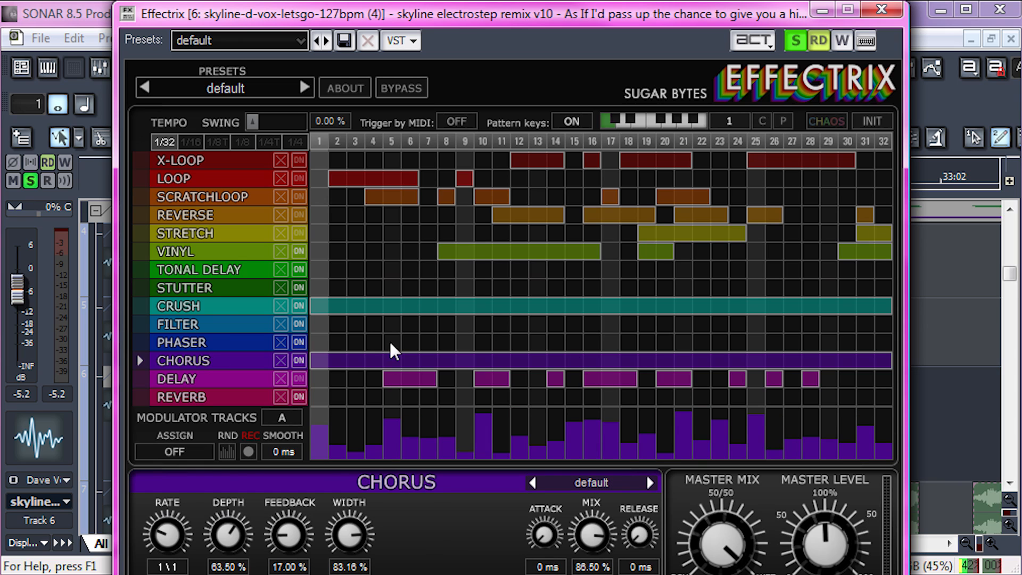
pyautogui.click(210, 310)
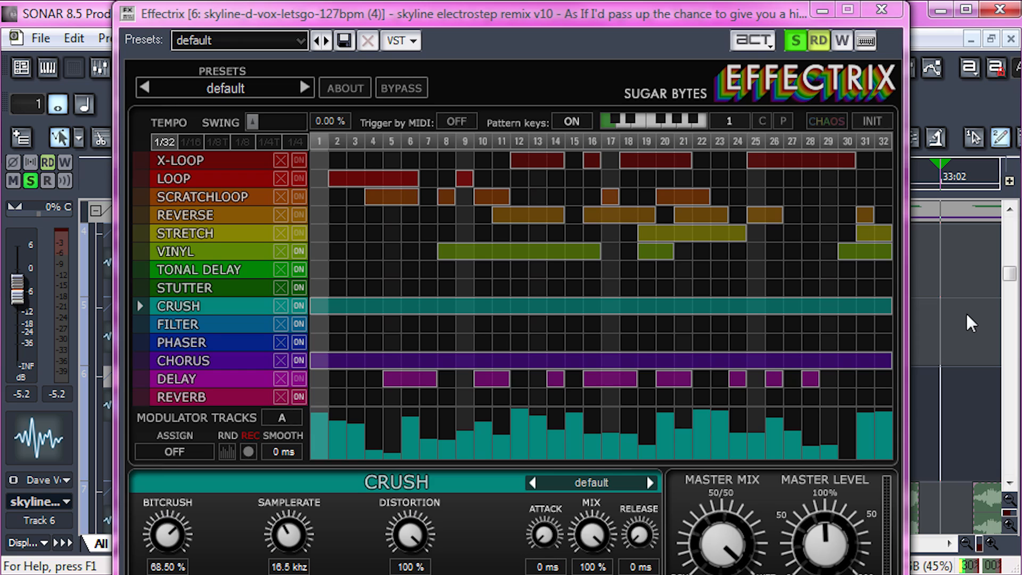
pyautogui.click(825, 11)
# Step: Try applying Effectrix directly to the vocal clip near 32:04 on track 6, and close its plug-in window
pyautogui.click(750, 406)
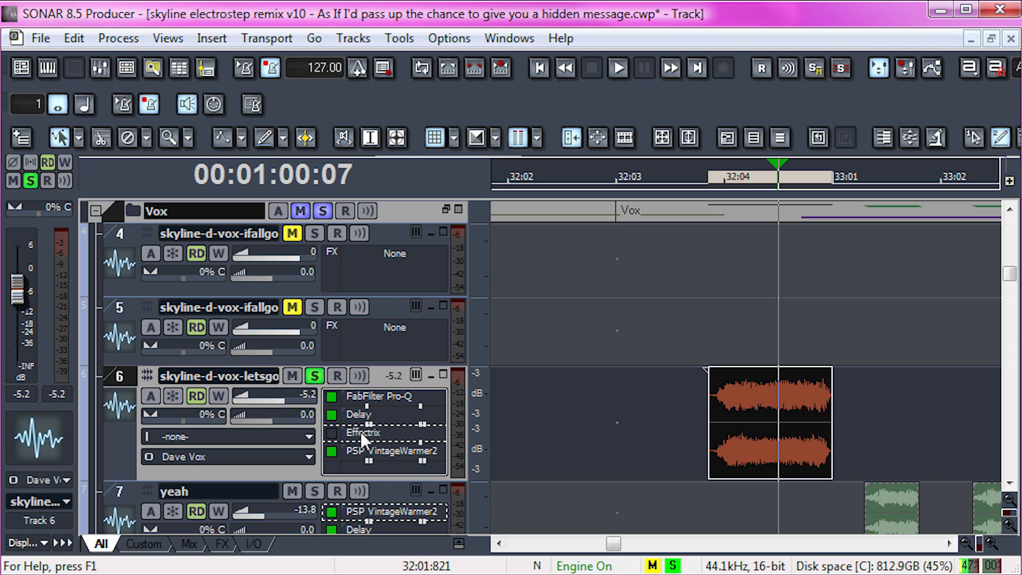
pyautogui.moveTo(367, 433); pyautogui.dragTo(752, 407)
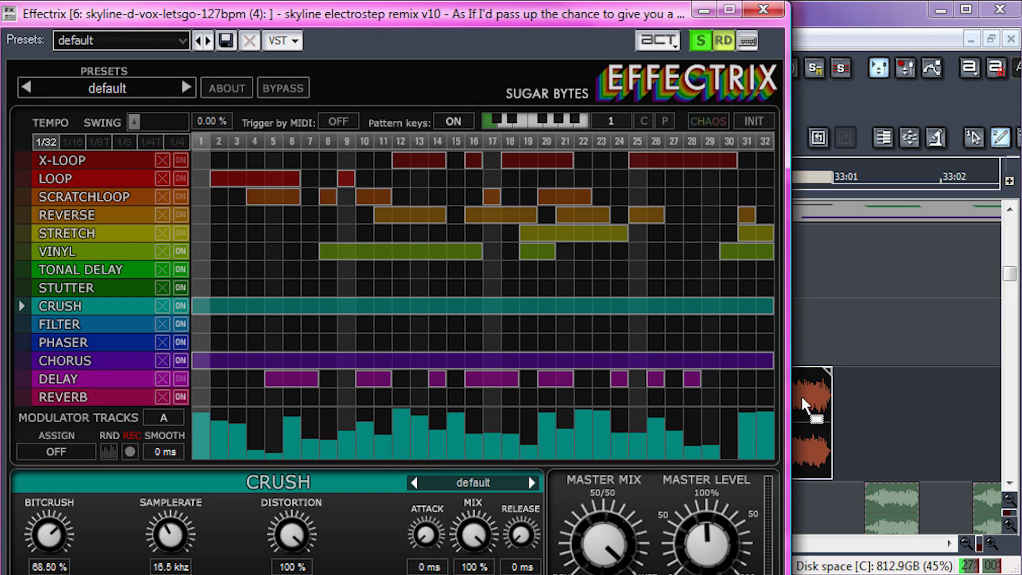
pyautogui.click(886, 316)
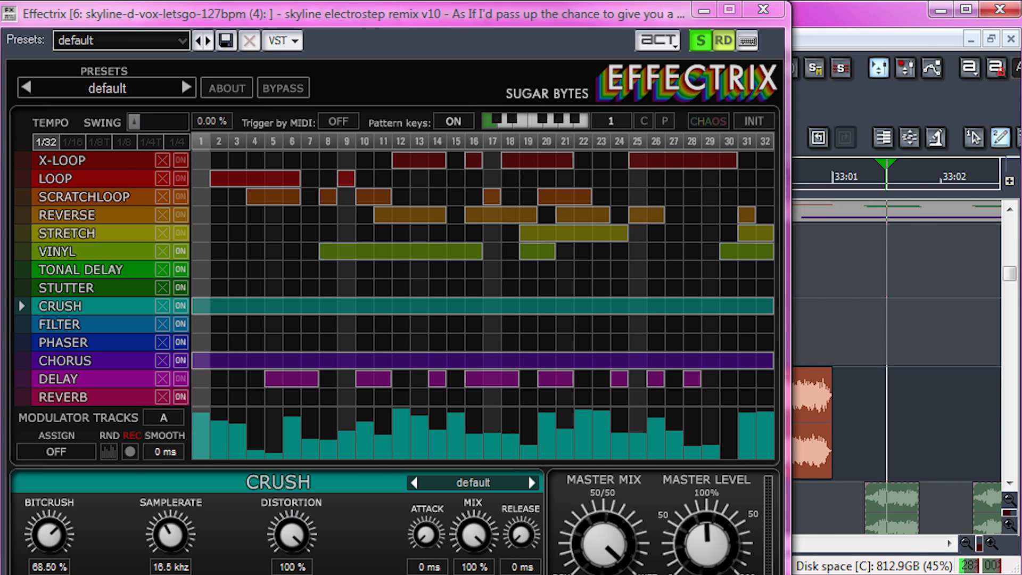
pyautogui.moveTo(645, 14); pyautogui.dragTo(762, 14)
pyautogui.click(882, 12)
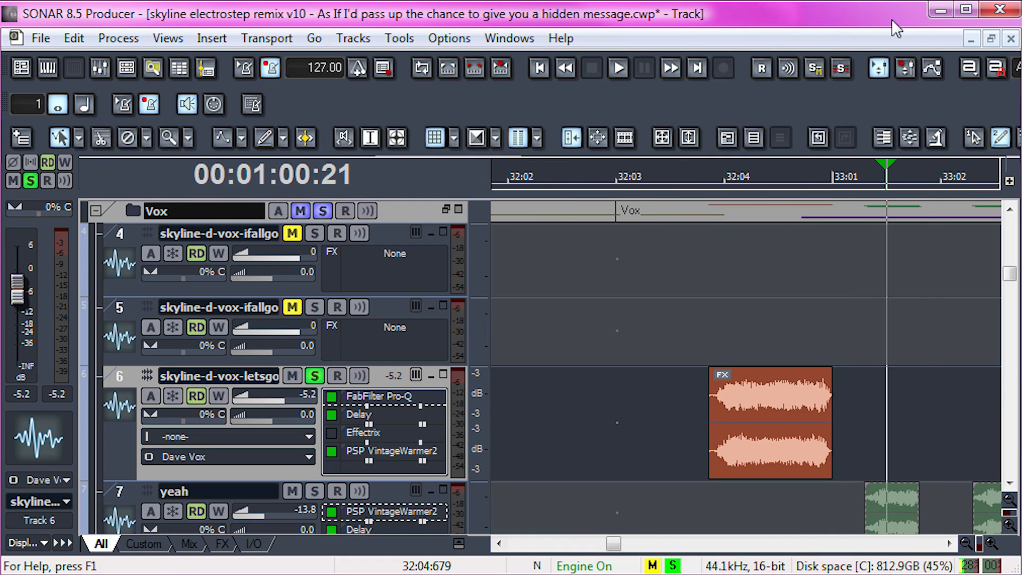
# Step: Select track 6's vocal clip and play it from 00:01:00:00
pyautogui.click(790, 446)
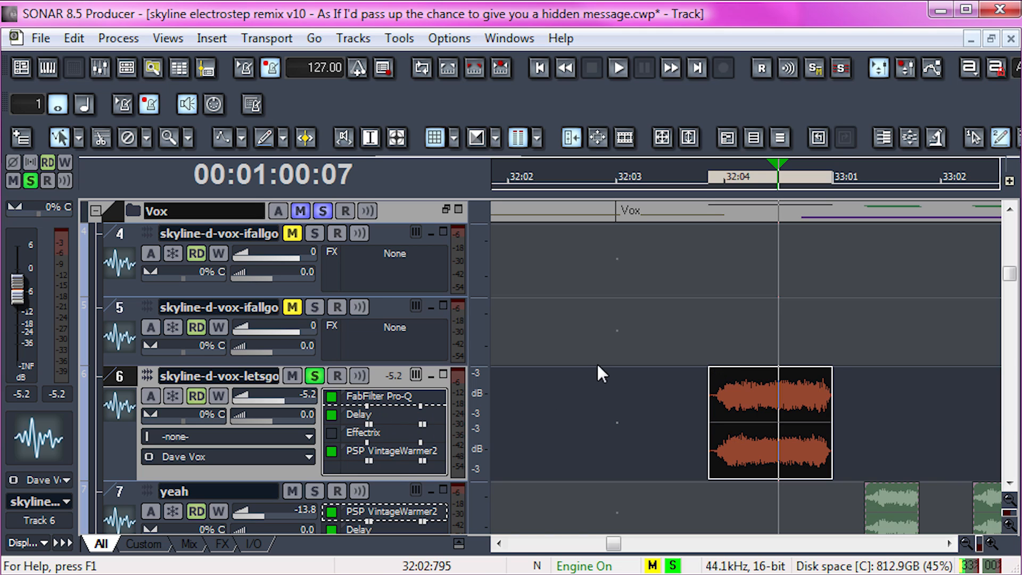
pyautogui.click(687, 314)
pyautogui.click(731, 407)
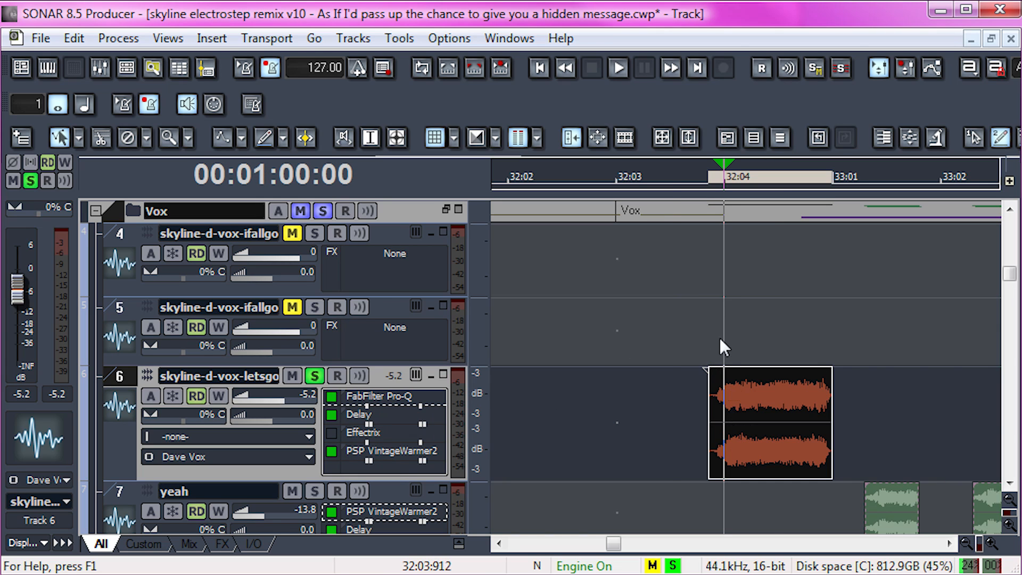
pyautogui.press('space')
pyautogui.press('space')
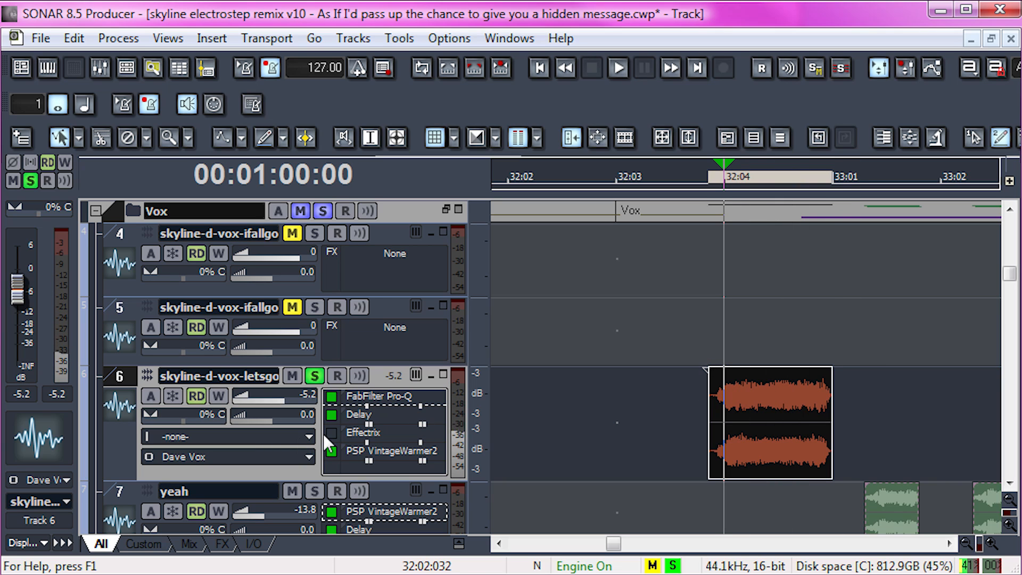
# Step: Open FabFilter Pro-Q on track 6, examine its EQ curve, and close it
pyautogui.click(358, 413)
pyautogui.doubleClick(361, 394)
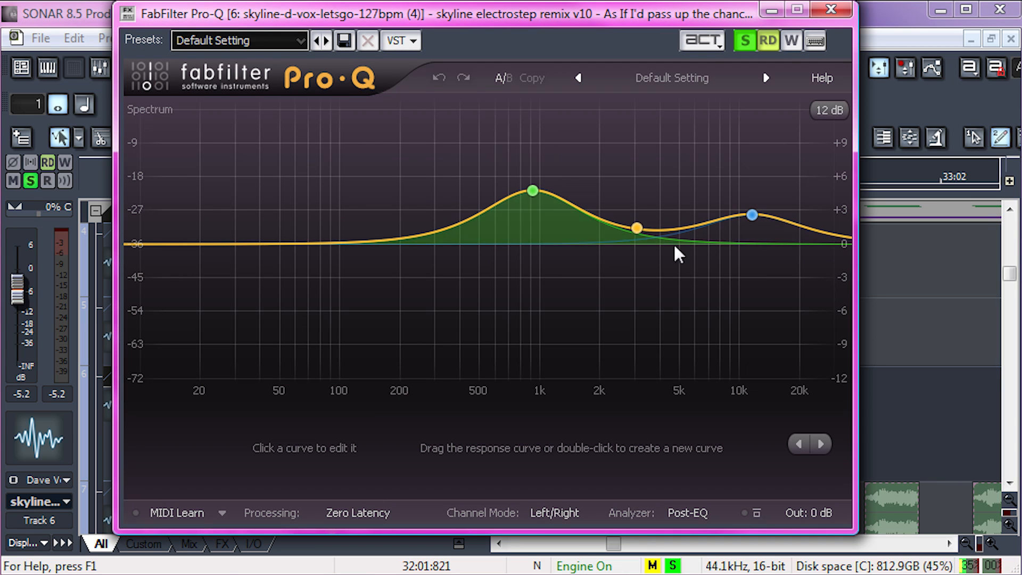
pyautogui.moveTo(757, 218)
pyautogui.click(831, 9)
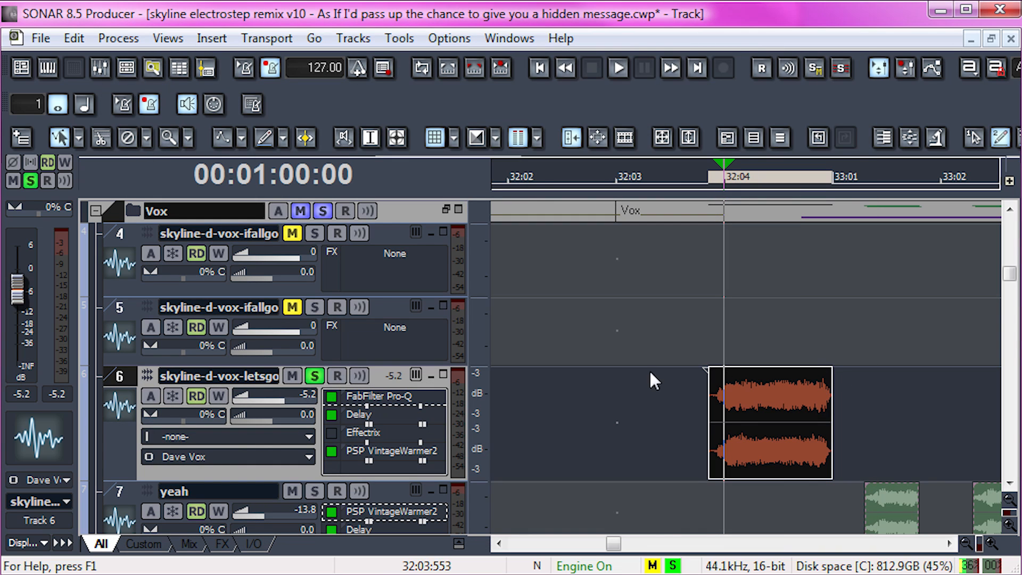
# Step: Place the playhead at 00:01:01:12, make track 7 ("yeah") slightly taller, and play the arrangement from there
pyautogui.scroll(-5, 656, 334)
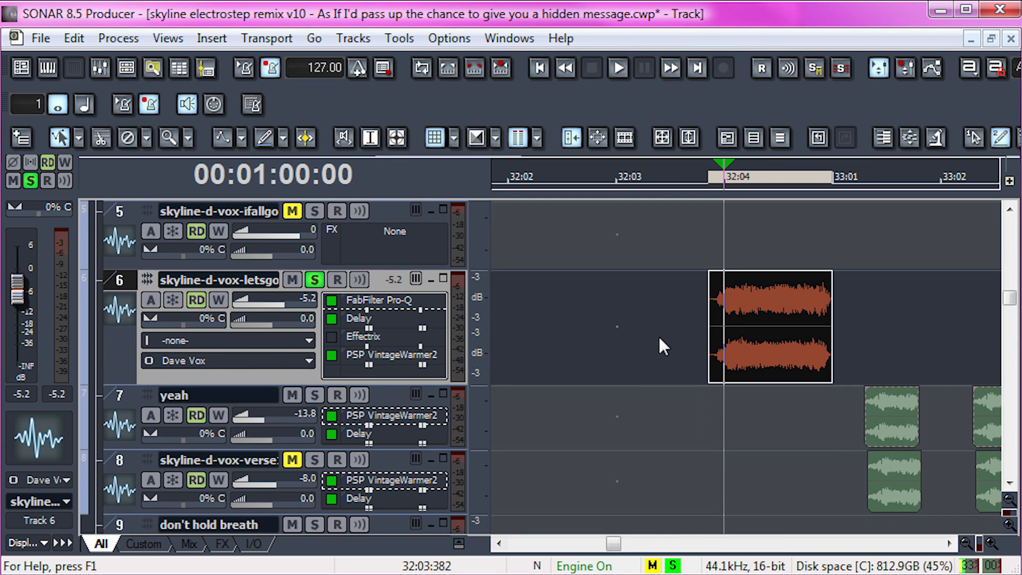
pyautogui.scroll(-5, 723, 371)
pyautogui.scroll(-3, 726, 376)
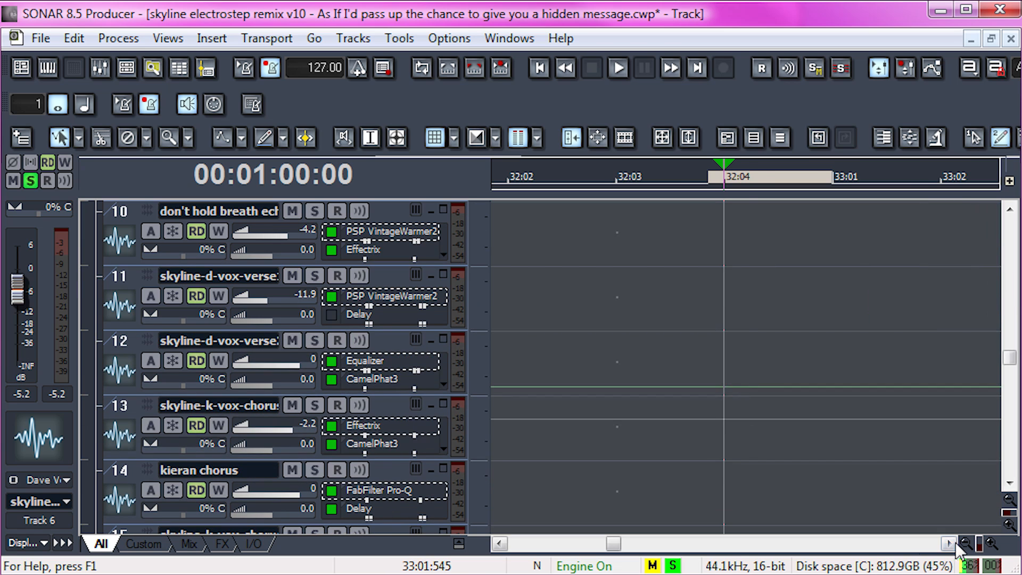
pyautogui.scroll(5, 515, 359)
pyautogui.scroll(1, 621, 343)
pyautogui.scroll(-1, 753, 410)
pyautogui.click(761, 381)
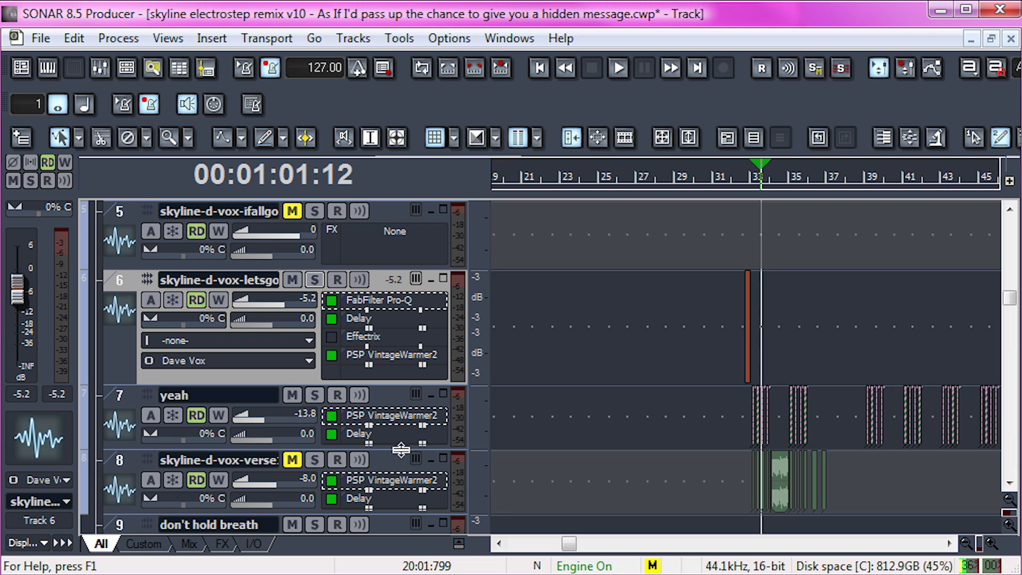
pyautogui.moveTo(400, 450); pyautogui.dragTo(400, 462)
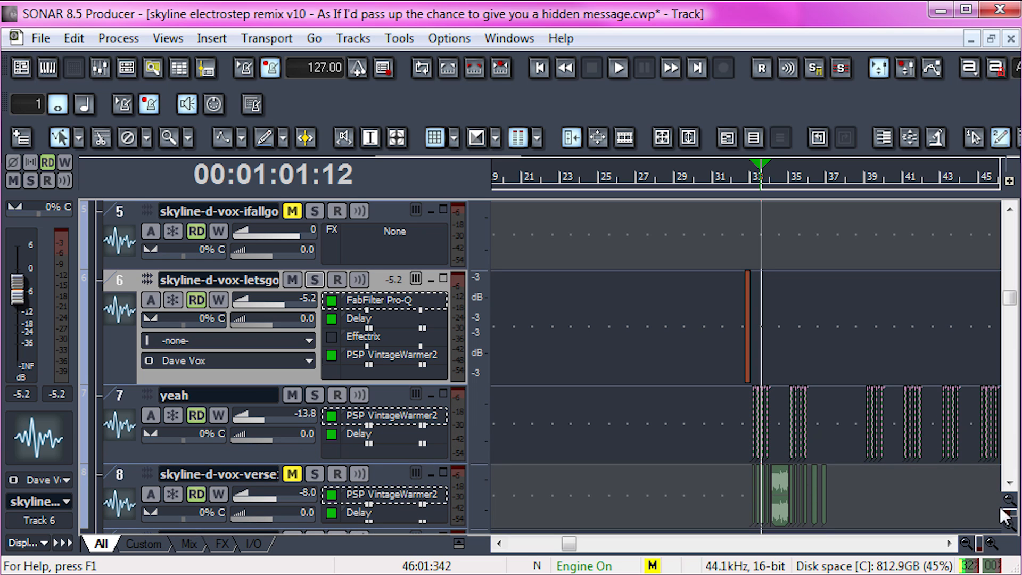
pyautogui.press('space')
pyautogui.press('space')
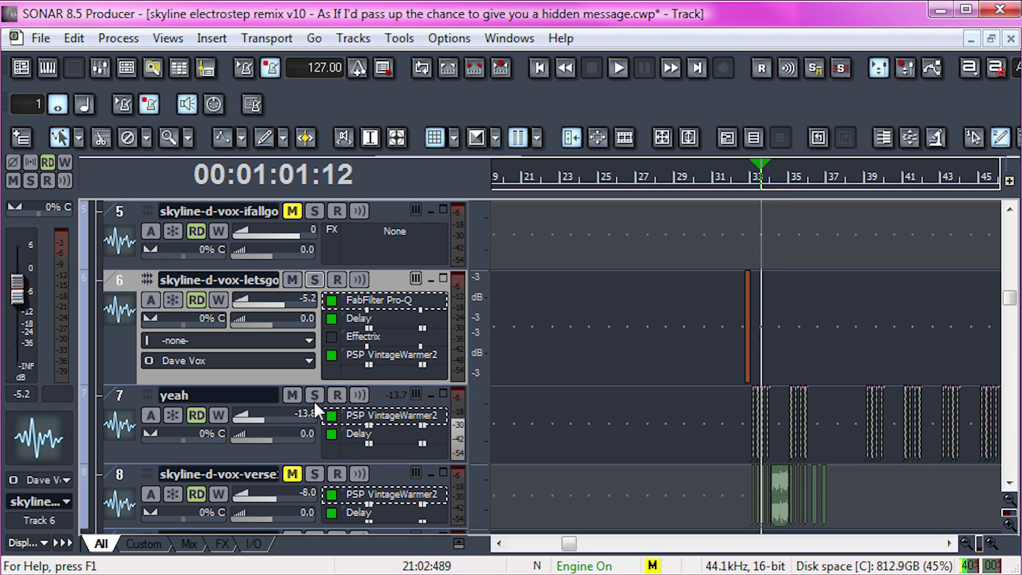
# Step: Examine the Sonitus Delay settings on track 7 ("yeah"), close the plug-in, and inspect the track's clips around measure 33
pyautogui.moveTo(299, 416)
pyautogui.click(389, 411)
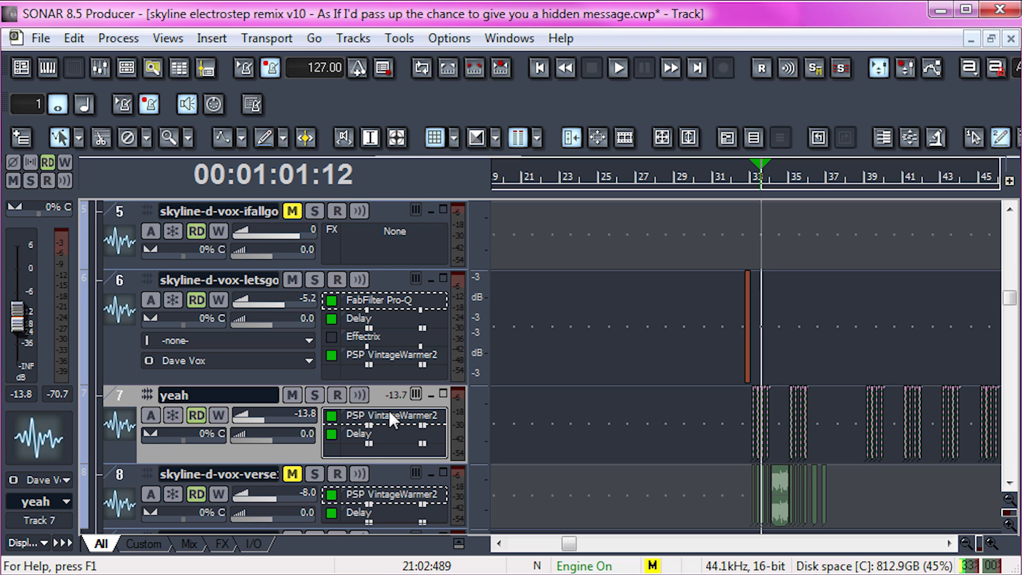
pyautogui.doubleClick(351, 433)
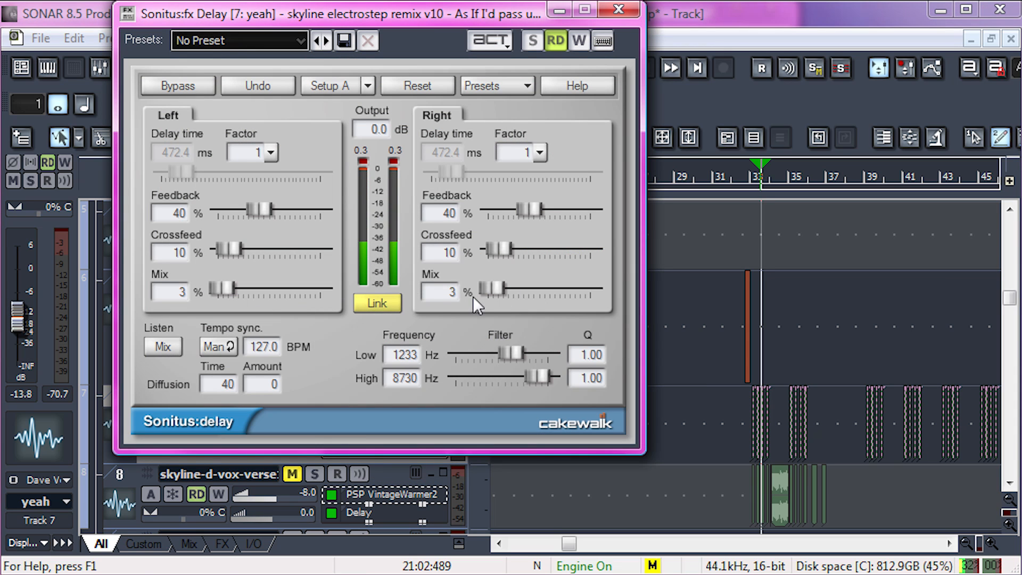
pyautogui.click(618, 9)
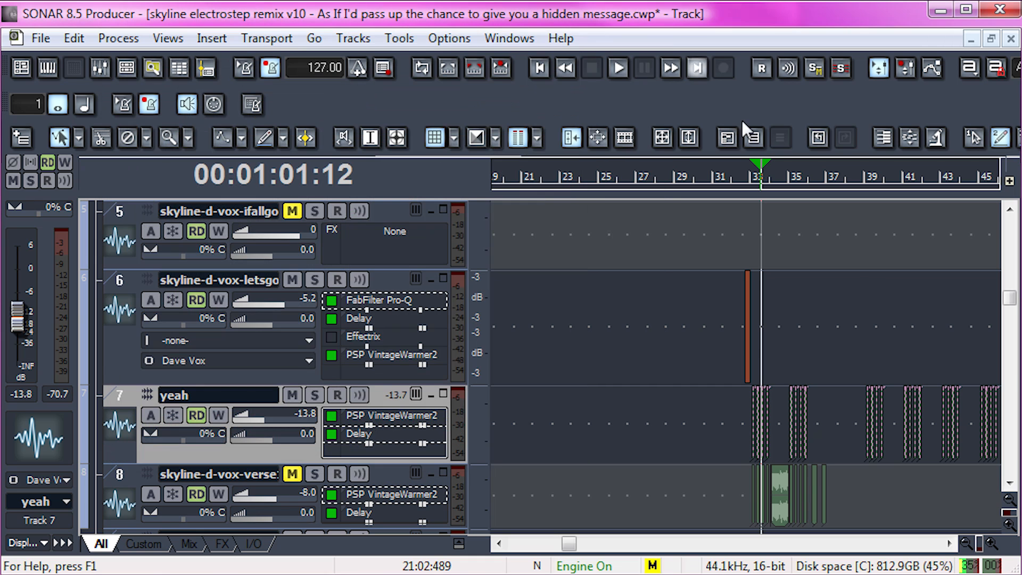
pyautogui.click(991, 543)
pyautogui.click(991, 542)
pyautogui.click(991, 542)
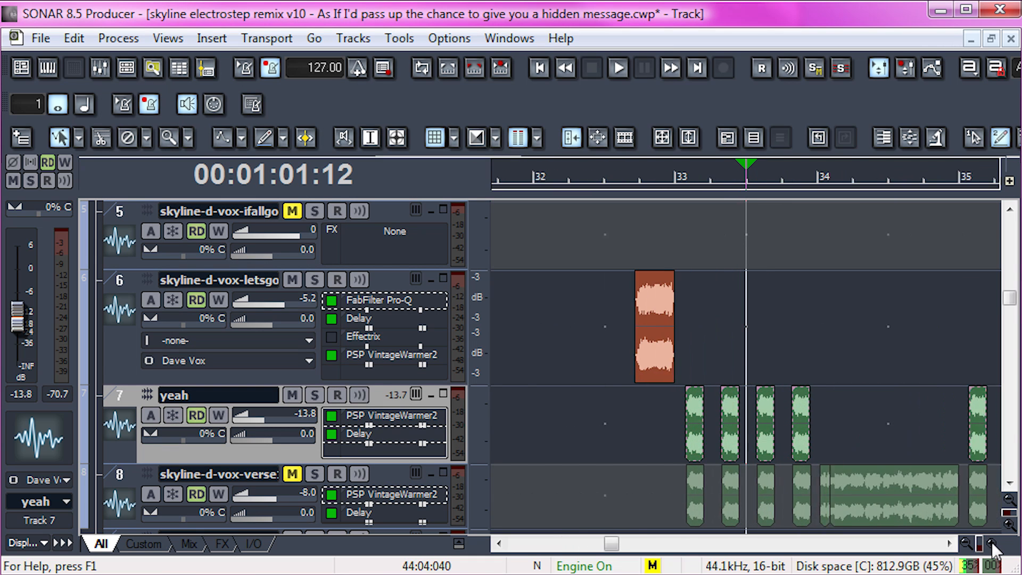
pyautogui.click(991, 542)
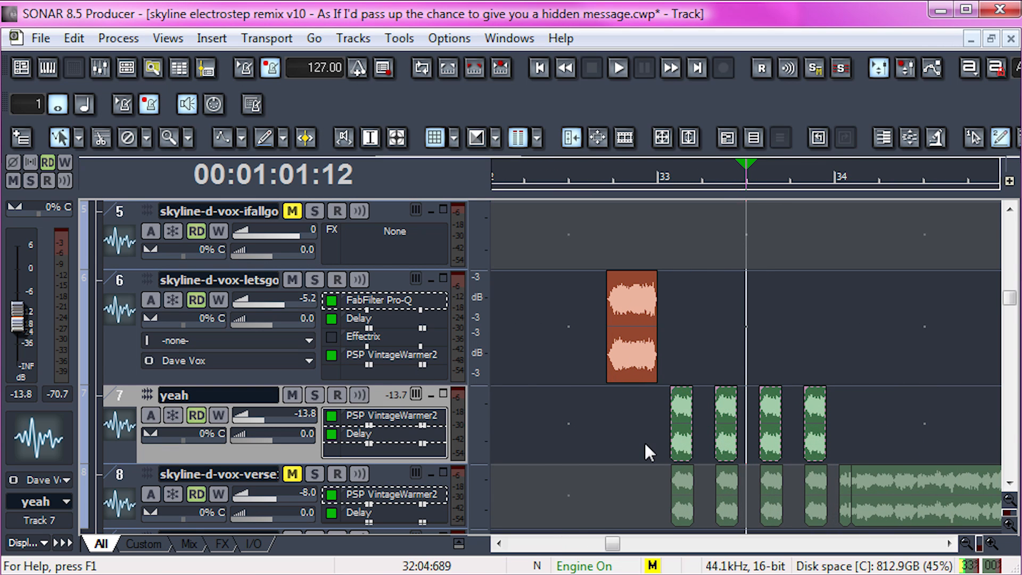
# Step: Solo track 9 ("don't hold breath") and play its vocal phrase near measure 64 from 00:01:59:15
pyautogui.scroll(-2, 649, 439)
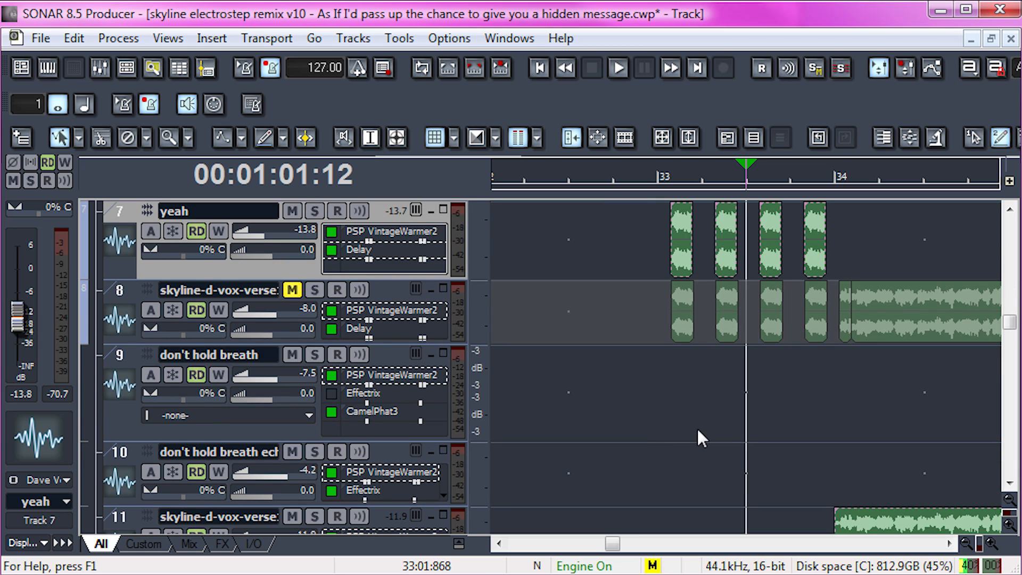
pyautogui.moveTo(612, 543); pyautogui.dragTo(707, 556)
pyautogui.click(663, 287)
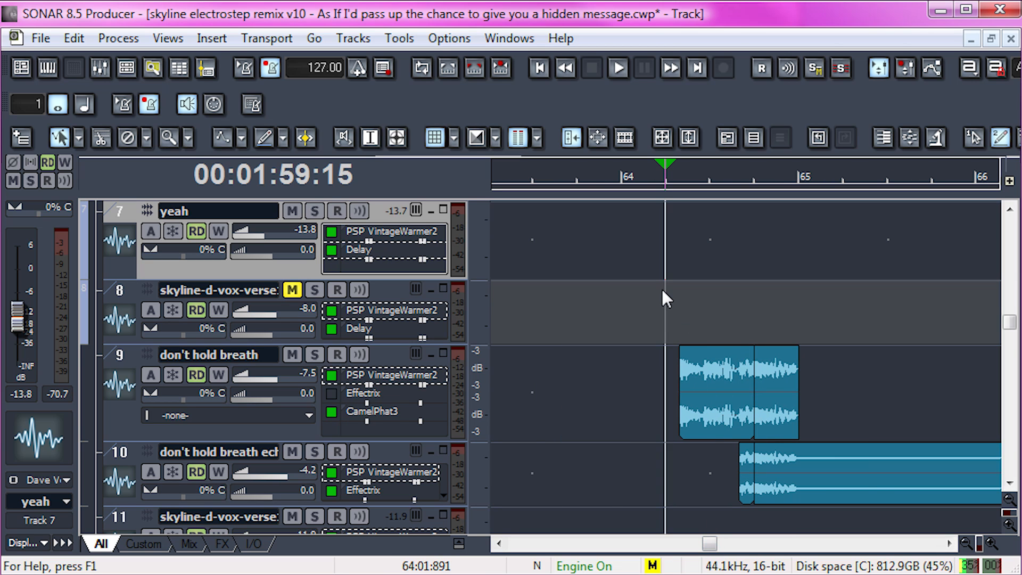
pyautogui.press('space')
pyautogui.click(313, 354)
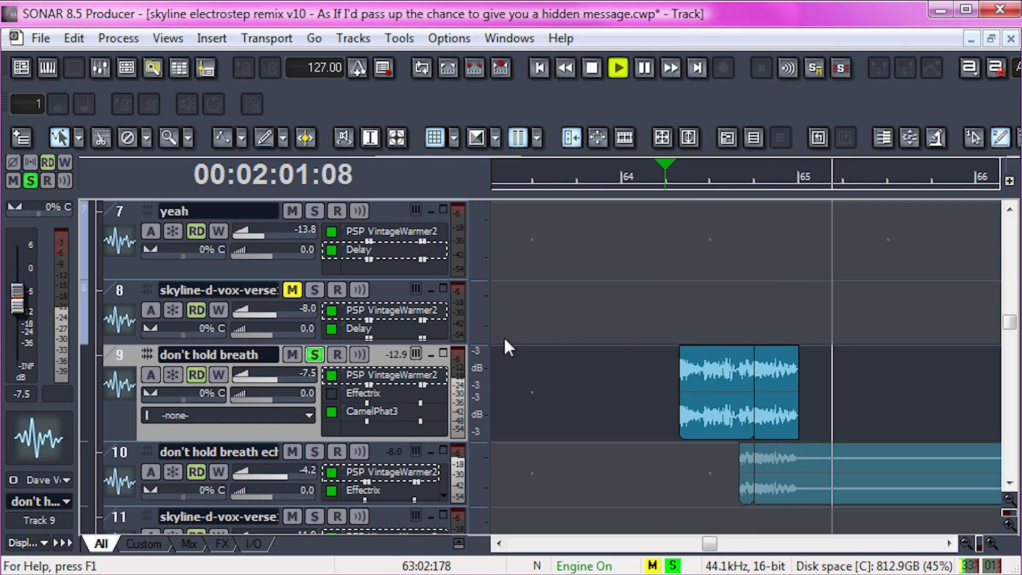
pyautogui.press('space')
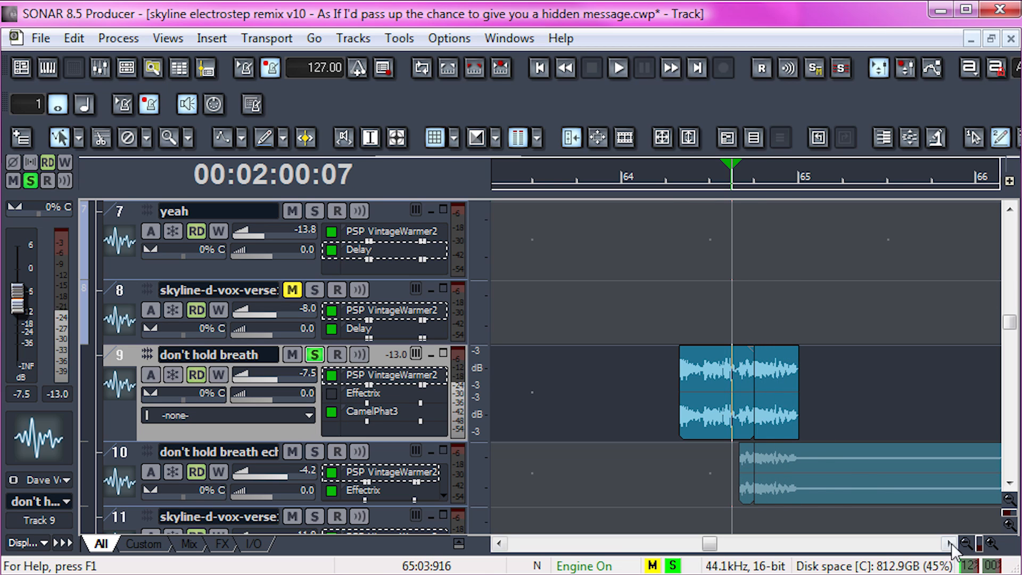
# Step: Try moving track 9's second vocal clip to 65:02 and extending the first clip's end past 64:04, and play it
pyautogui.click(991, 543)
pyautogui.click(991, 543)
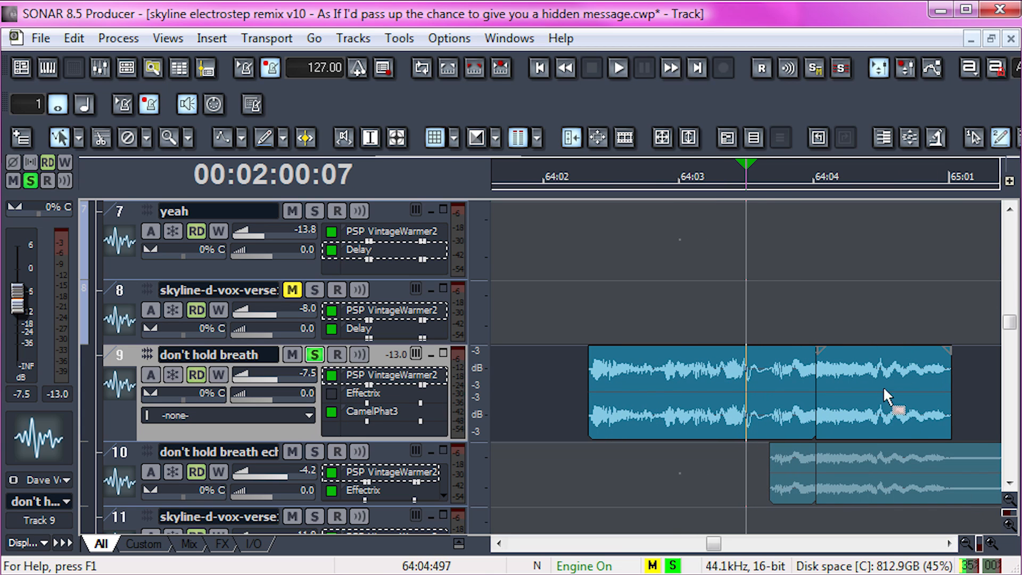
pyautogui.moveTo(896, 437); pyautogui.dragTo(670, 418)
pyautogui.moveTo(616, 393); pyautogui.dragTo(702, 414)
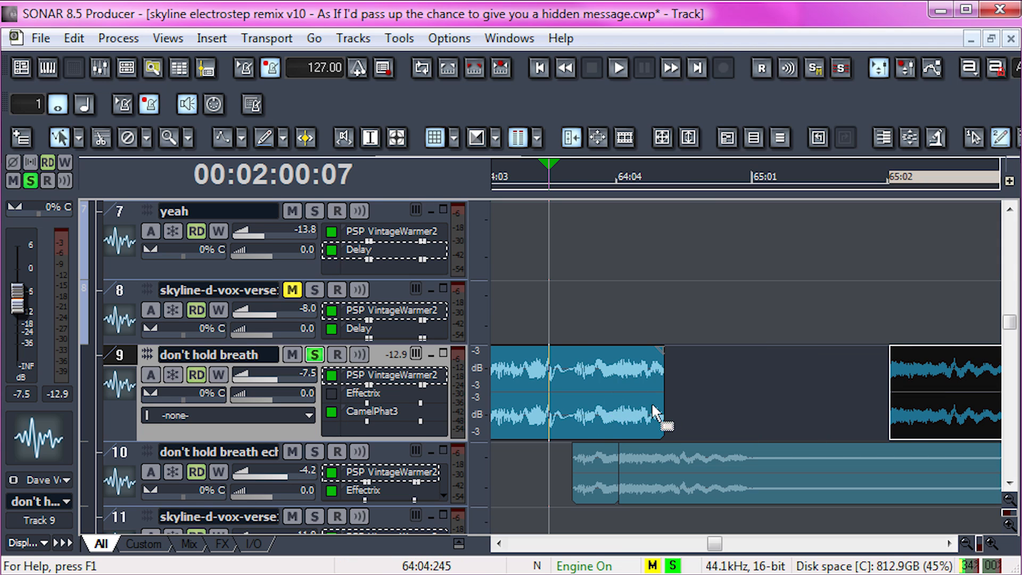
pyautogui.press('space')
pyautogui.press('space')
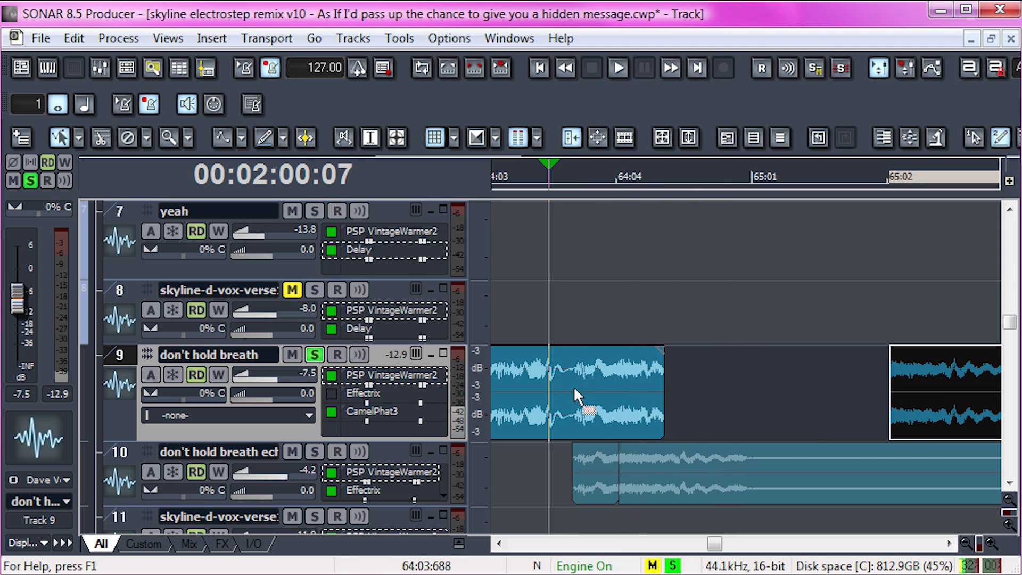
# Step: Place the playhead at 00:02:00:14 and split track 9's first vocal clip at 64:04
pyautogui.click(615, 296)
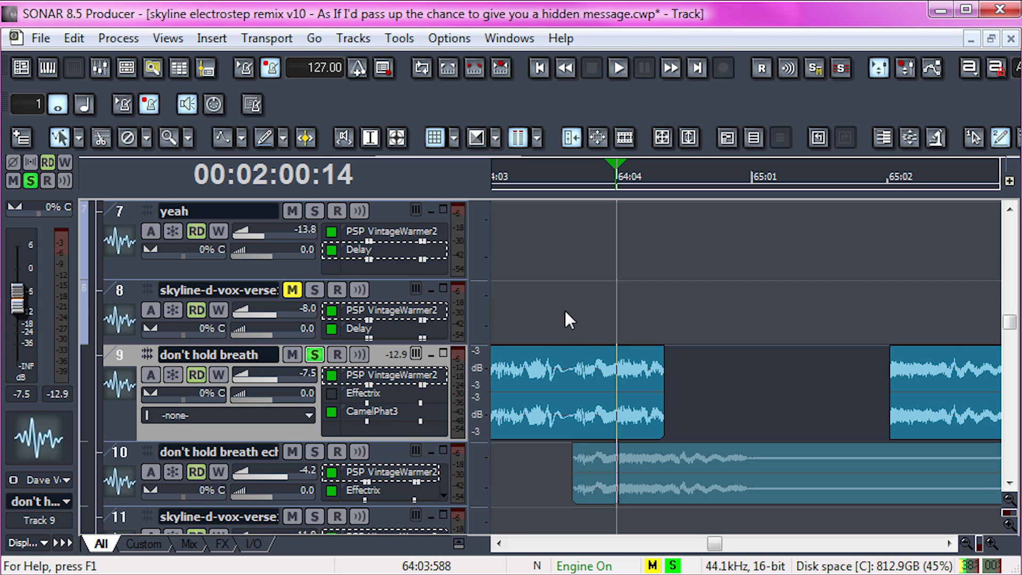
pyautogui.press('space')
pyautogui.click(618, 324)
pyautogui.press('c')
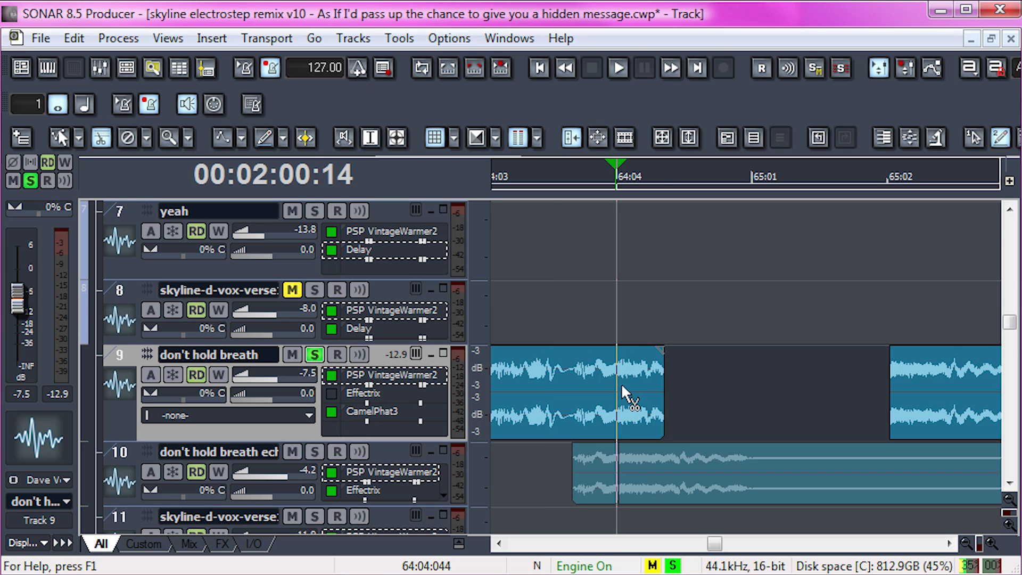
pyautogui.click(620, 387)
pyautogui.press('t')
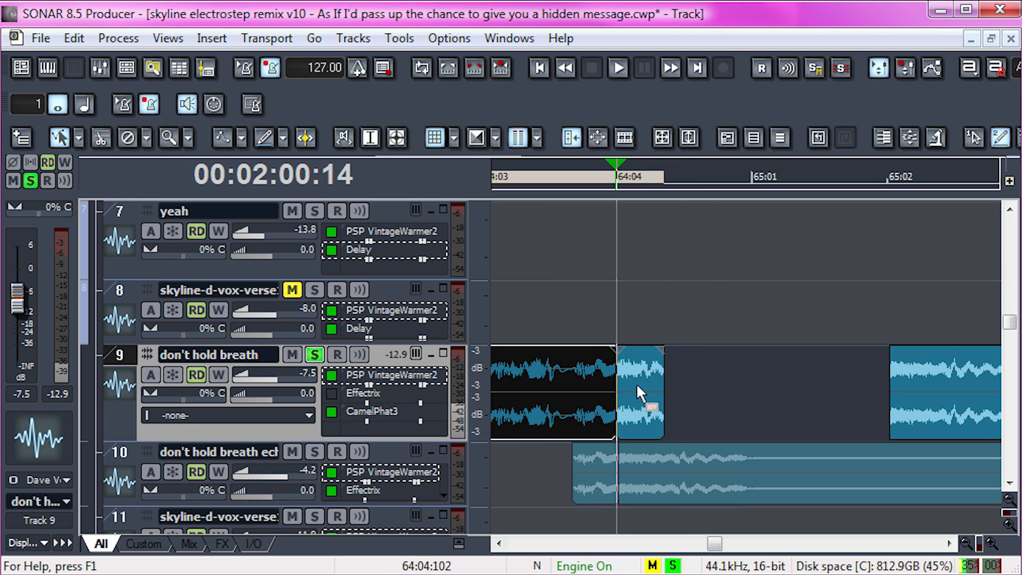
# Step: Time-stretch the short split-off vocal clip on track 9 to 400% and play it from 00:02:00:14
pyautogui.click(647, 389)
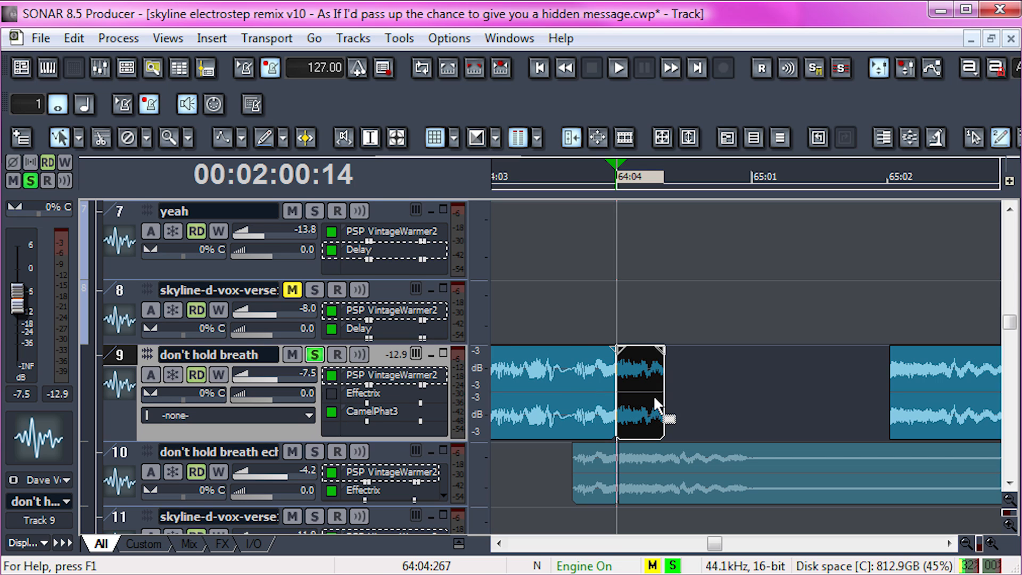
pyautogui.click(661, 392)
pyautogui.moveTo(663, 392); pyautogui.dragTo(821, 390)
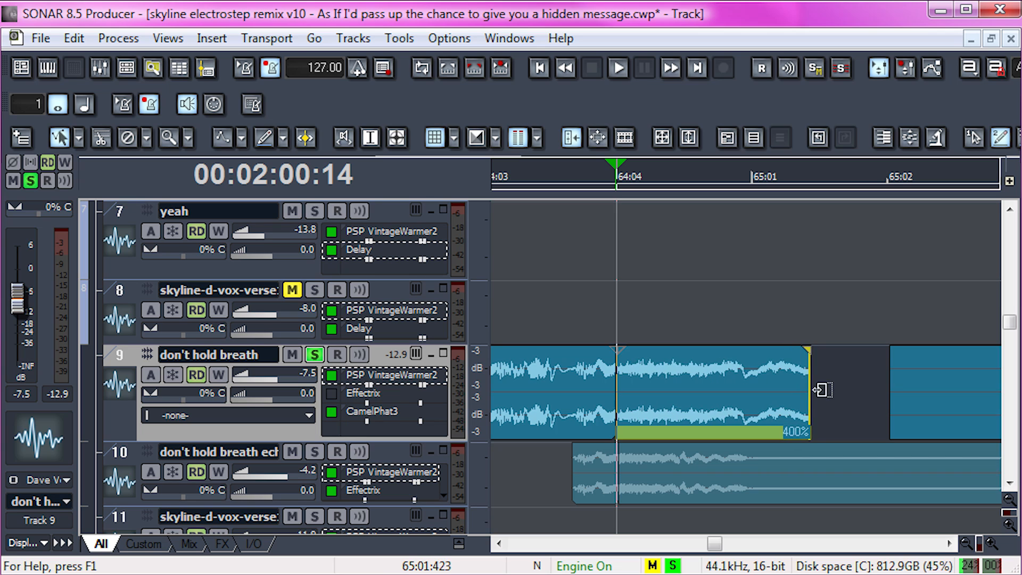
pyautogui.click(685, 391)
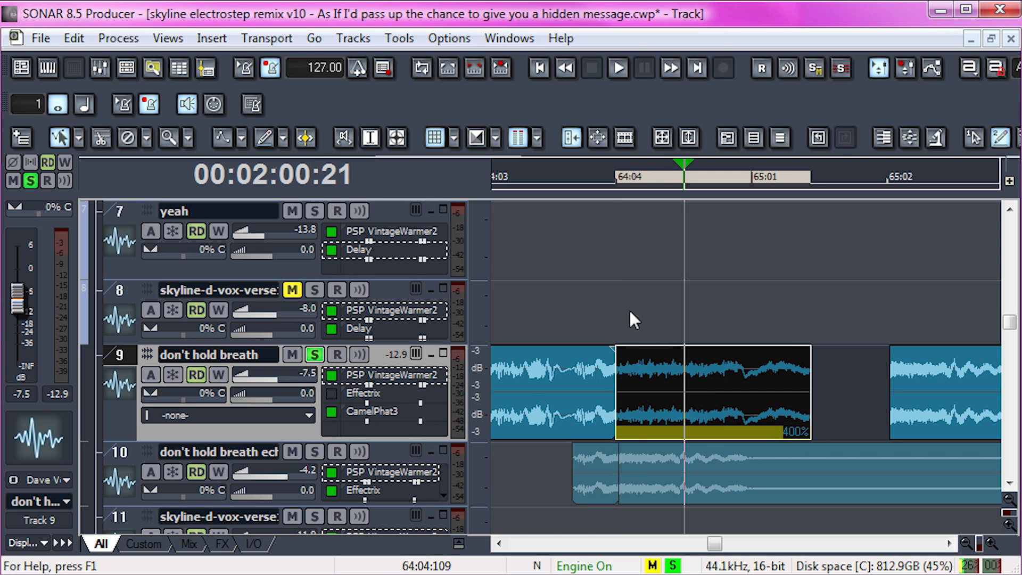
pyautogui.click(624, 316)
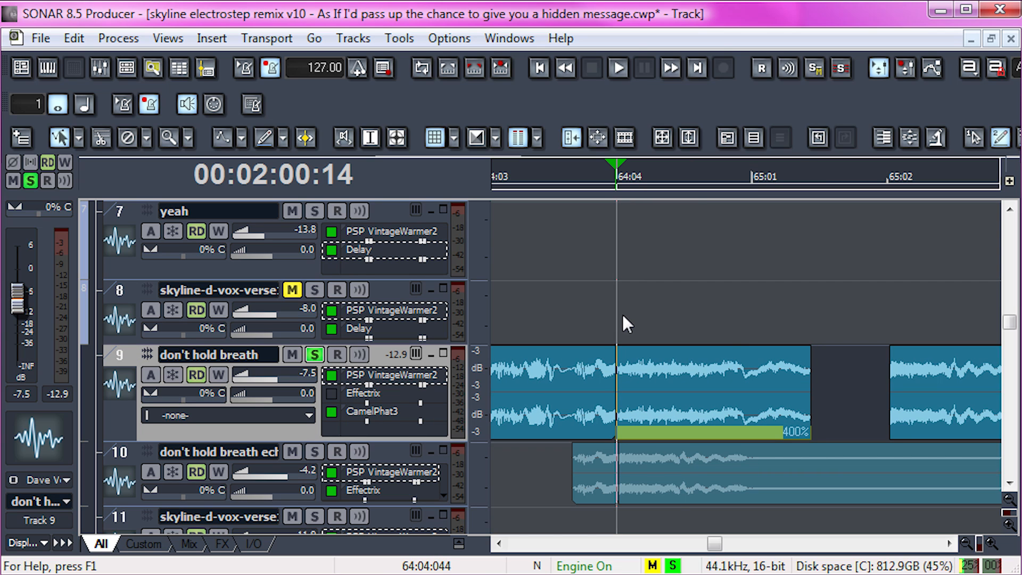
pyautogui.press('space')
pyautogui.press('space')
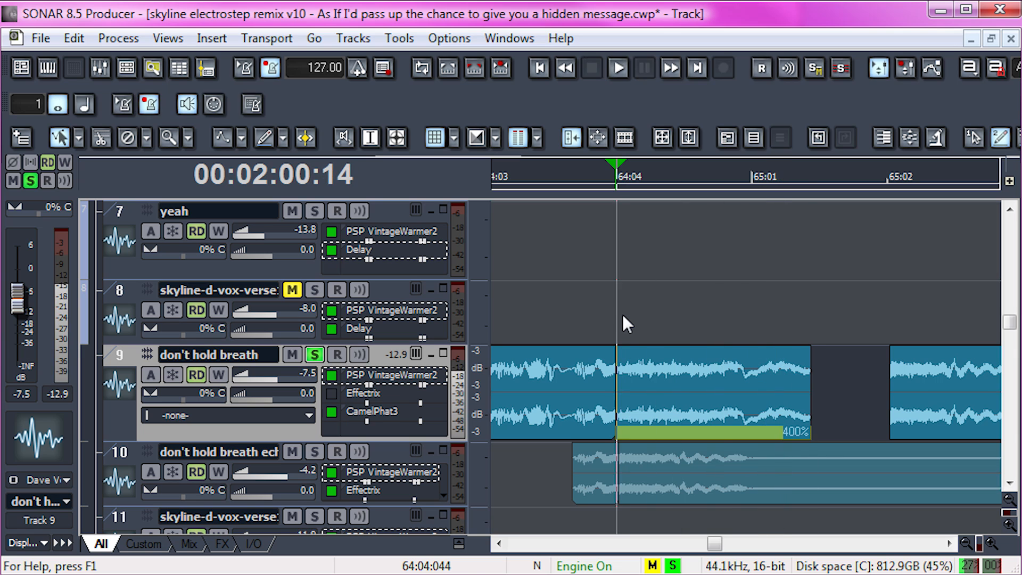
# Step: Render the stretched vocal clip on track 9 and play the processed audio from 00:02:00:14
pyautogui.click(652, 377)
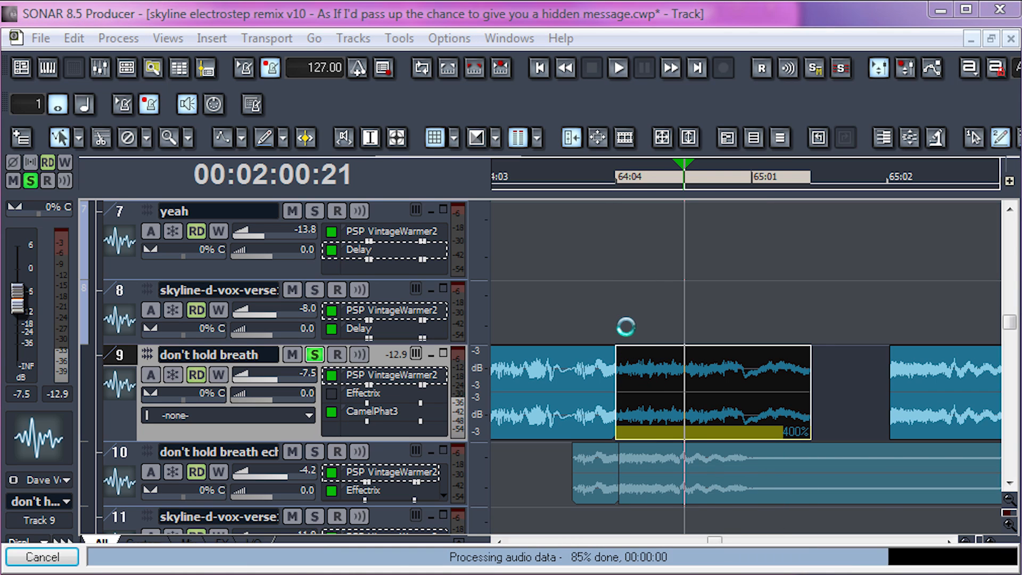
pyautogui.click(618, 326)
pyautogui.press('space')
pyautogui.press('space')
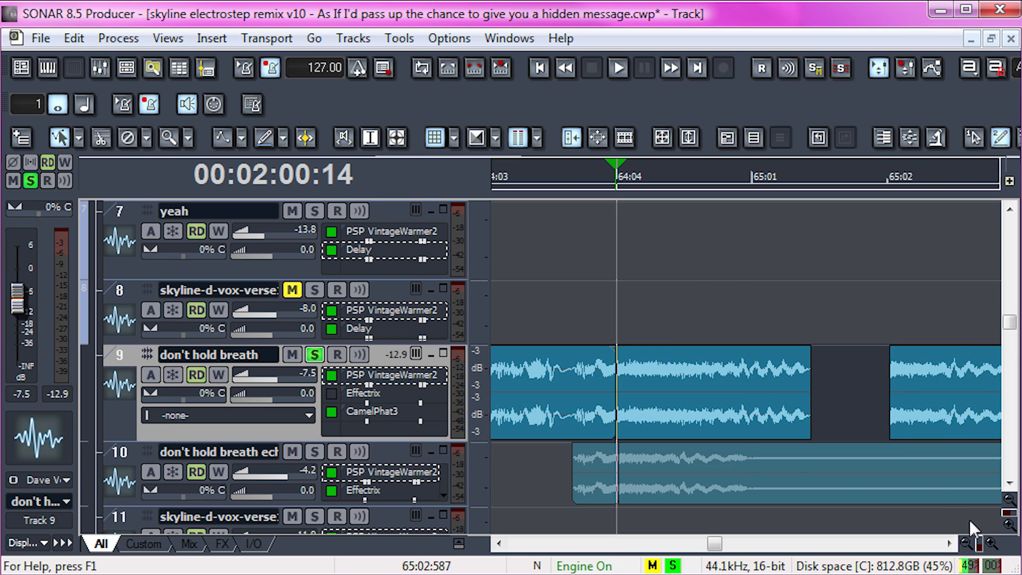
# Step: Play the edited vocal phrase from 00:01:59:15, and undo the moving, splitting and stretching of track 9's clips
pyautogui.click(968, 541)
pyautogui.click(967, 540)
pyautogui.click(967, 541)
pyautogui.click(639, 291)
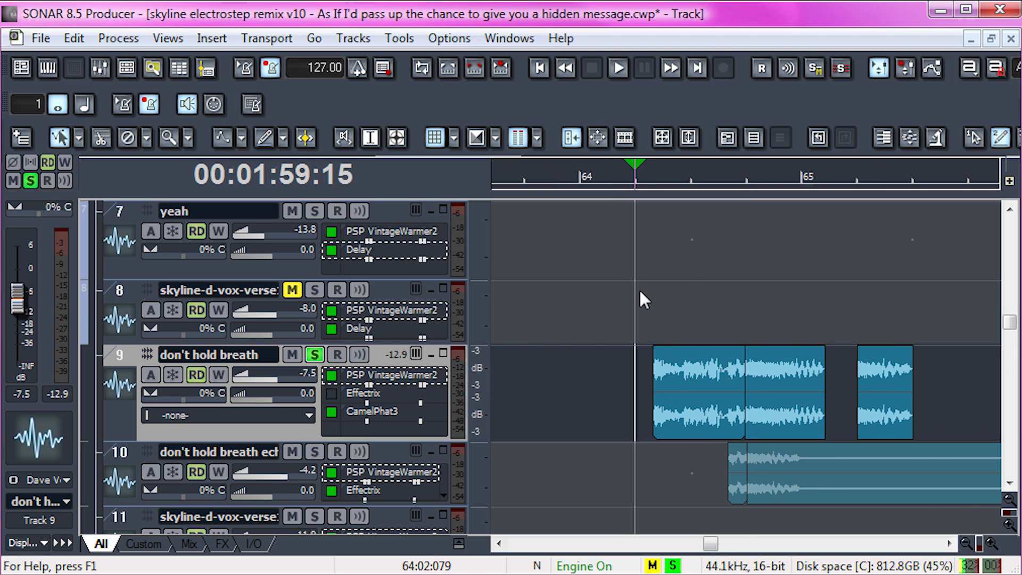
pyautogui.press('space')
pyautogui.press('space')
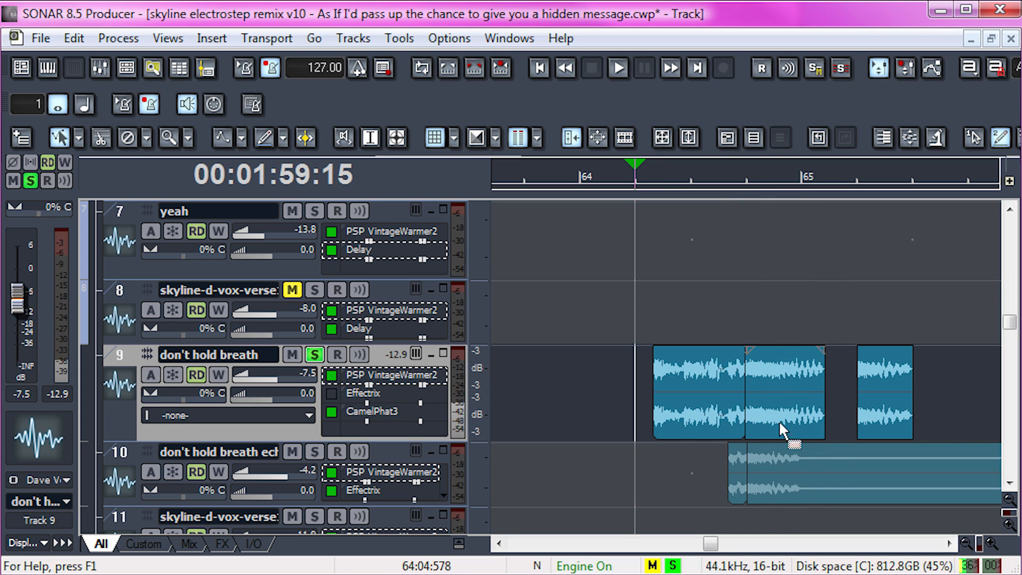
pyautogui.moveTo(786, 398)
pyautogui.mouseDown()
pyautogui.moveTo(885, 407)
pyautogui.moveTo(785, 398)
pyautogui.mouseUp()
# Step: Switch the solo from track 9 to track 10 ("don't hold breath echo"), make track 10 taller, and play from 00:02:00:07
pyautogui.click(318, 358)
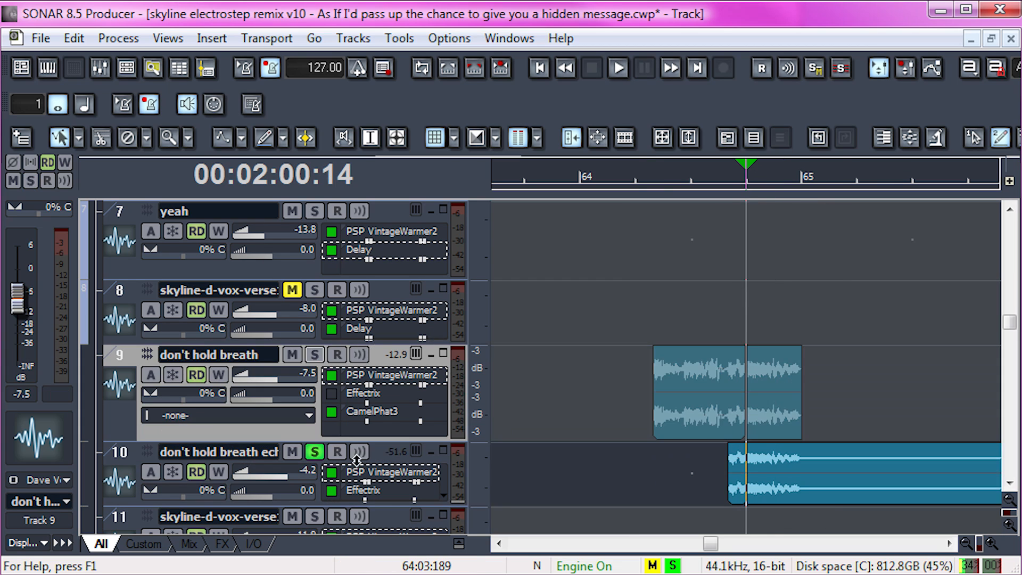
pyautogui.moveTo(363, 505); pyautogui.dragTo(363, 532)
pyautogui.click(726, 305)
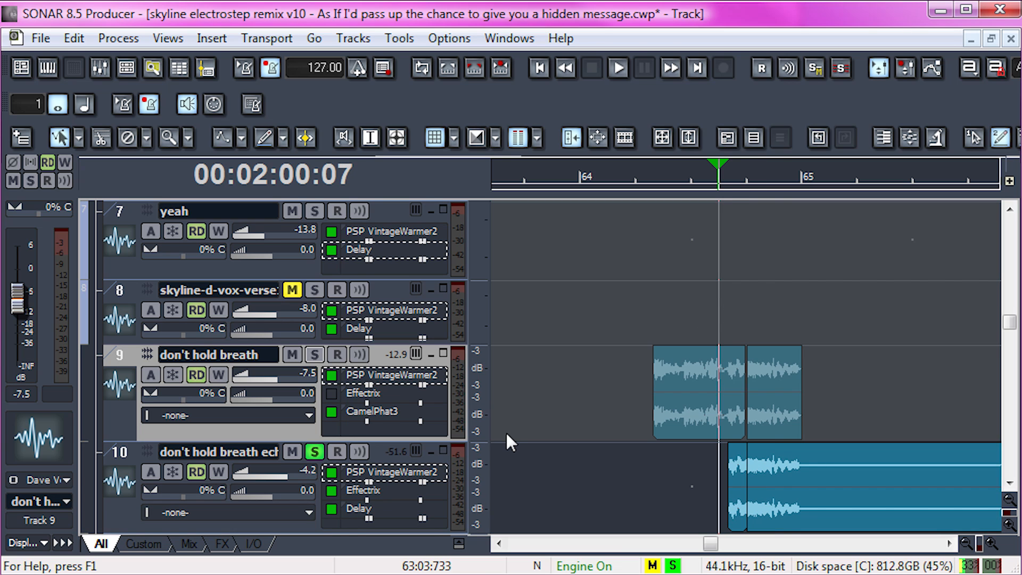
pyautogui.press('space')
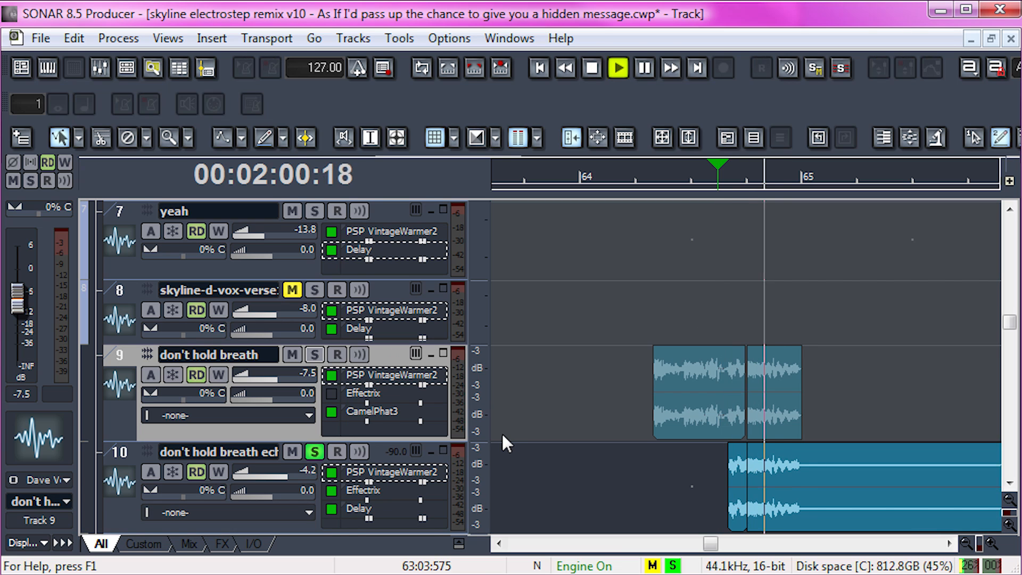
pyautogui.press('space')
# Step: Examine the Effectrix and Sonitus Delay settings on track 10, closing each plug-in window
pyautogui.doubleClick(366, 490)
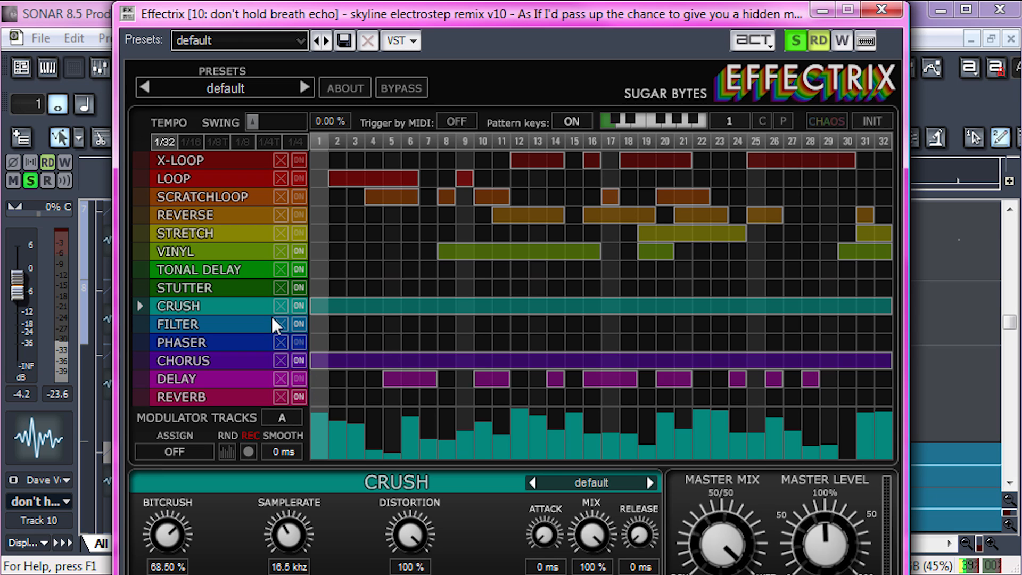
pyautogui.click(881, 9)
pyautogui.scroll(-1, 685, 382)
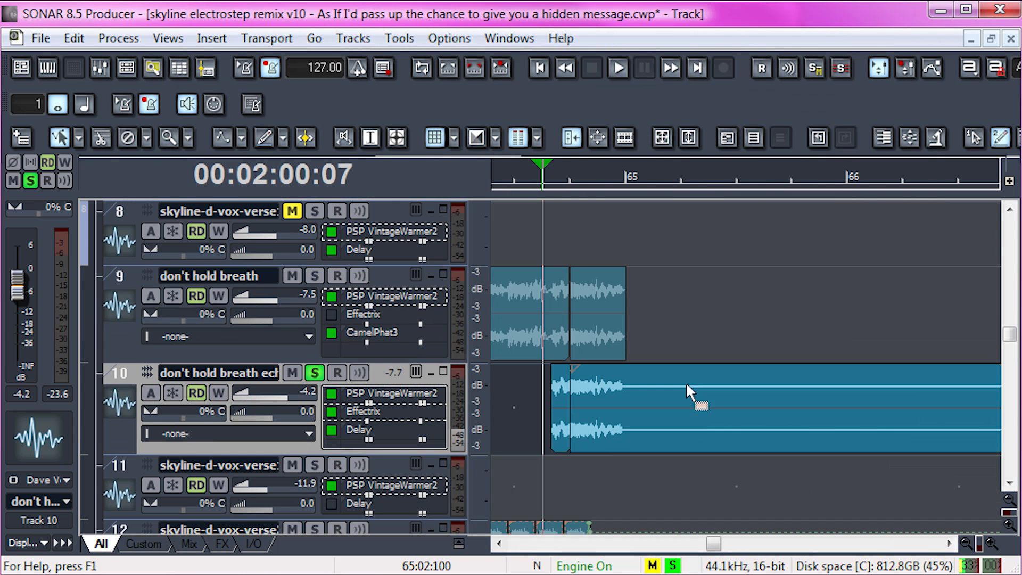
pyautogui.click(365, 434)
pyautogui.doubleClick(363, 438)
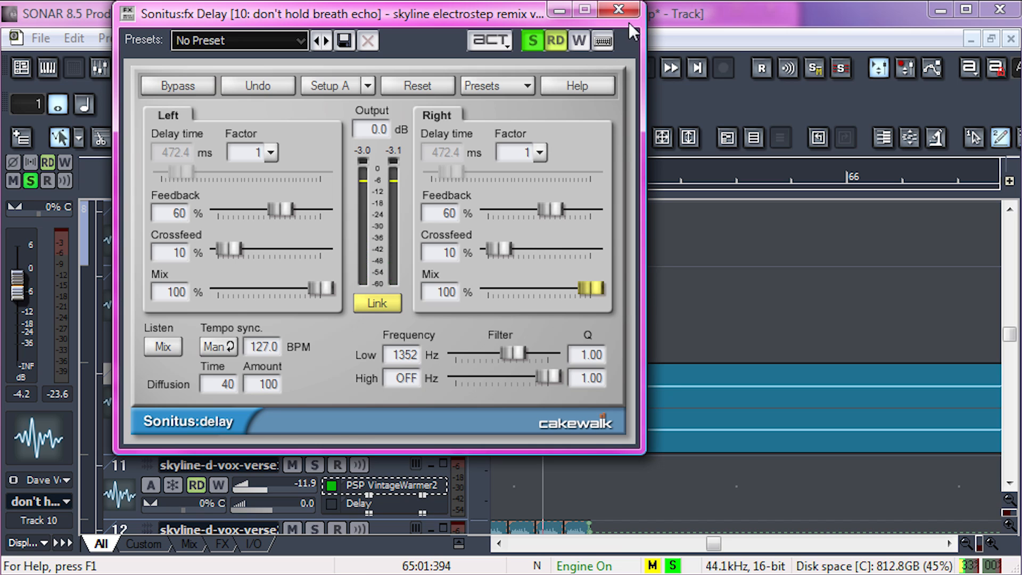
pyautogui.click(618, 10)
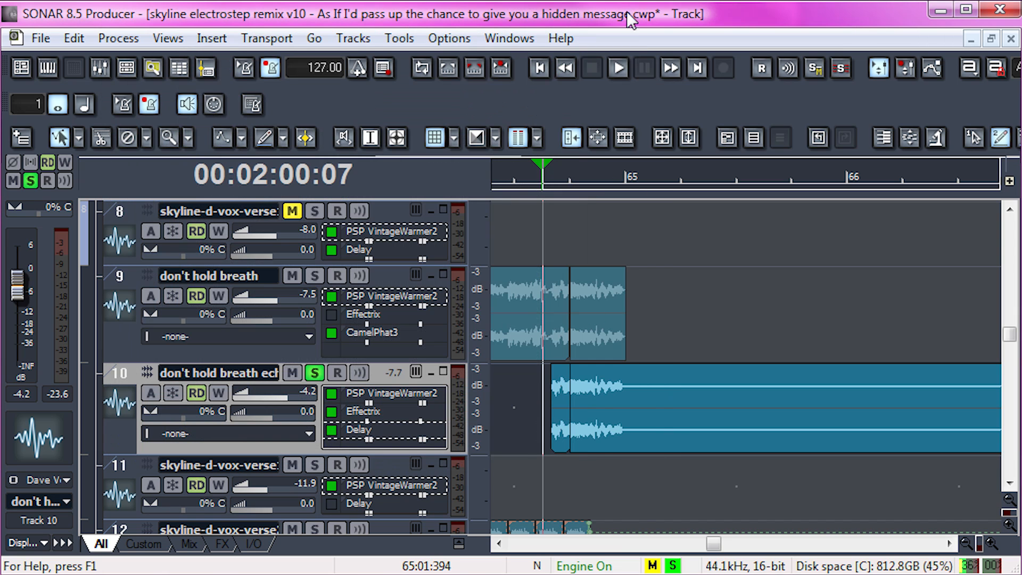
# Step: Solo track 9 together with track 10 and play both vocal tracks from 00:02:00:07
pyautogui.click(315, 275)
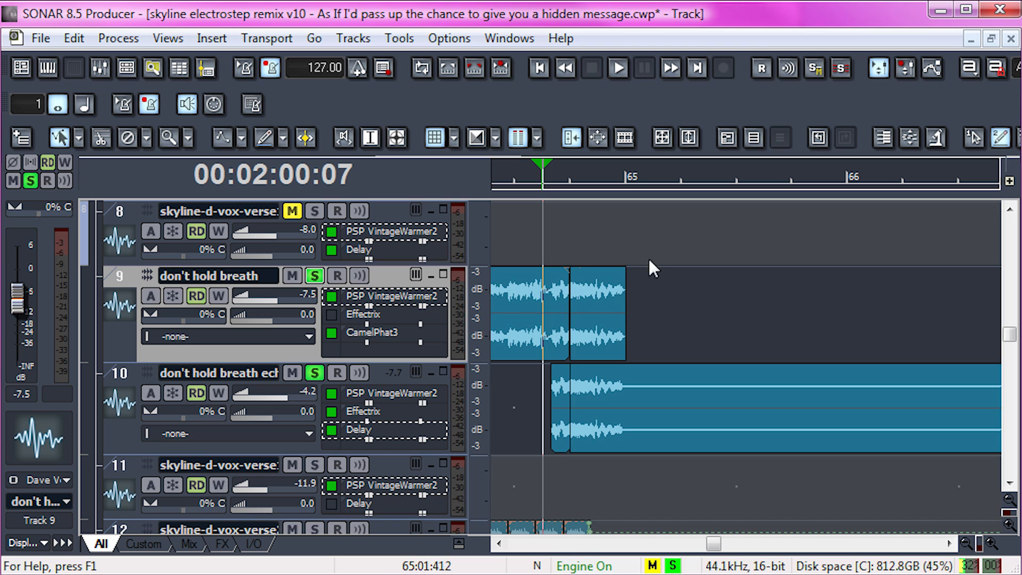
pyautogui.press('space')
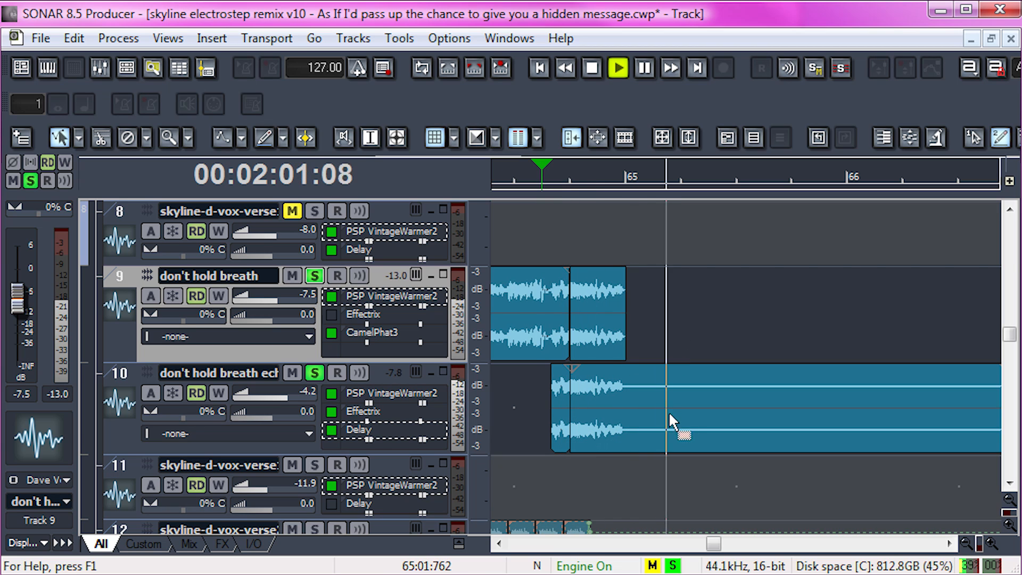
pyautogui.press('space')
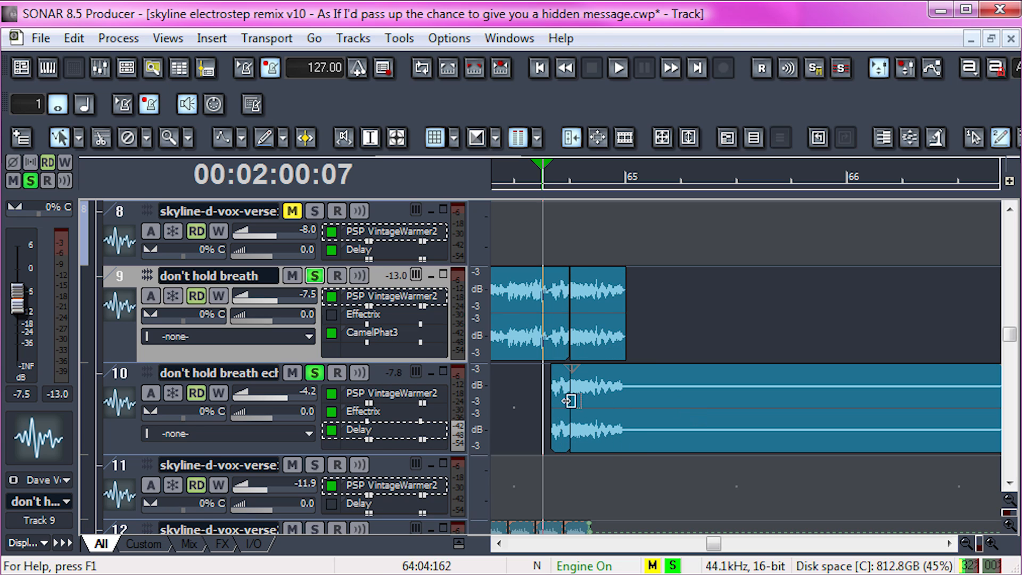
pyautogui.moveTo(544, 244); pyautogui.dragTo(905, 223)
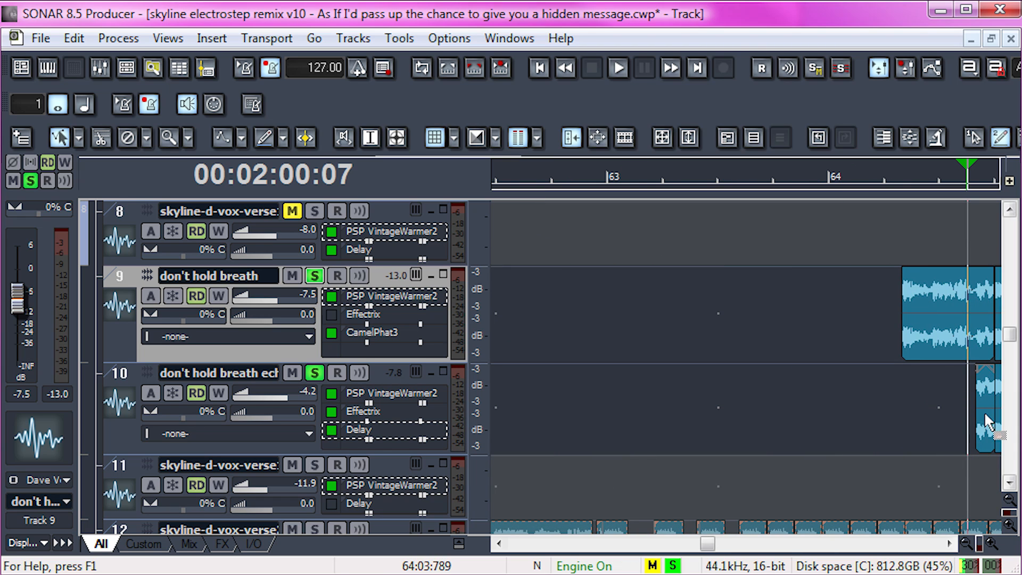
# Step: Extend the start of track 10's first echo clip back to the beginning of the phrase, play both vocals, and delete that clip
pyautogui.moveTo(974, 414); pyautogui.dragTo(894, 423)
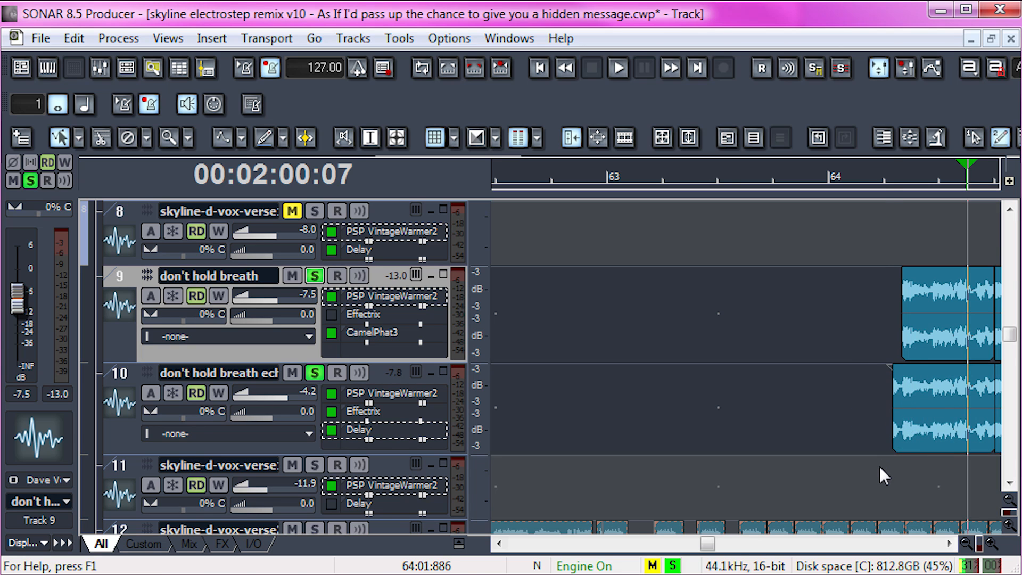
pyautogui.press('space')
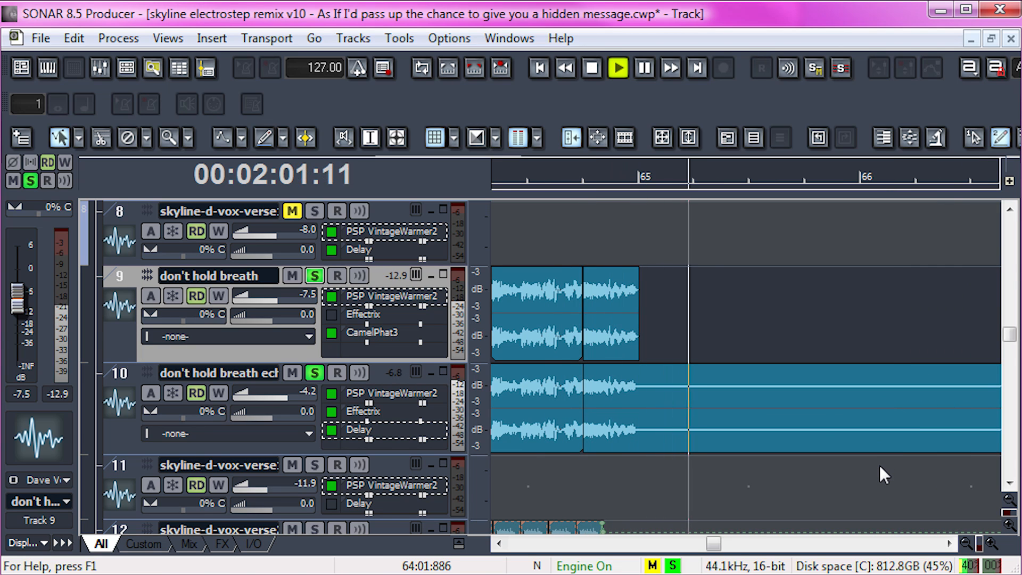
pyautogui.press('space')
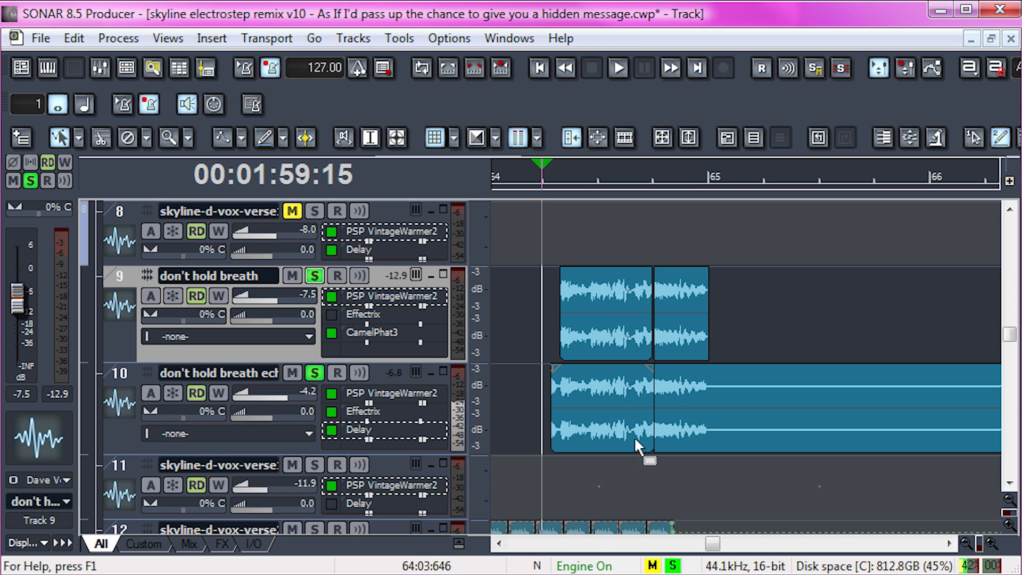
pyautogui.click(624, 408)
pyautogui.press('Delete')
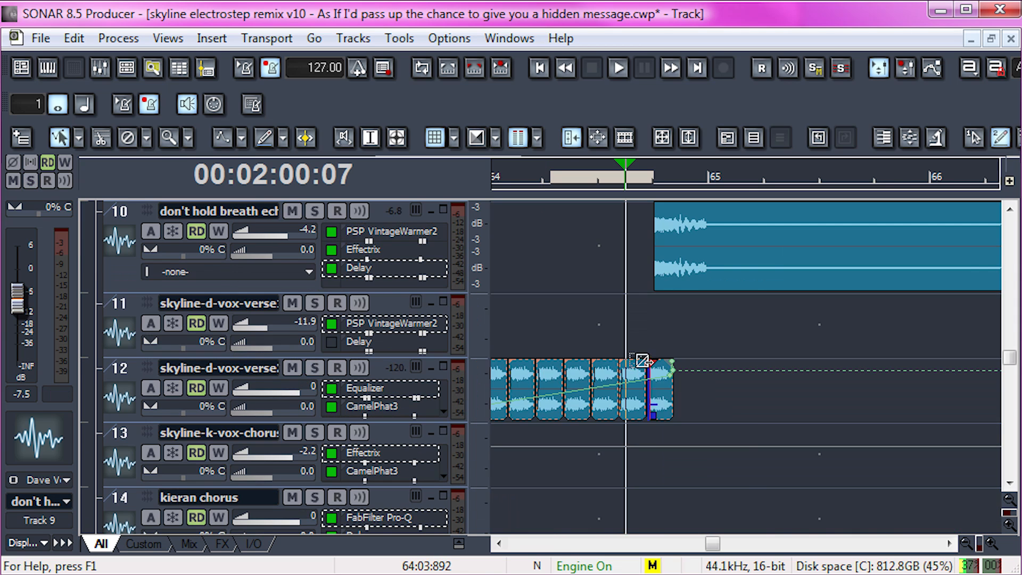
# Step: Play track 11's green vocal clips from measure 34
pyautogui.click(966, 544)
pyautogui.click(966, 546)
pyautogui.moveTo(710, 544); pyautogui.dragTo(613, 544)
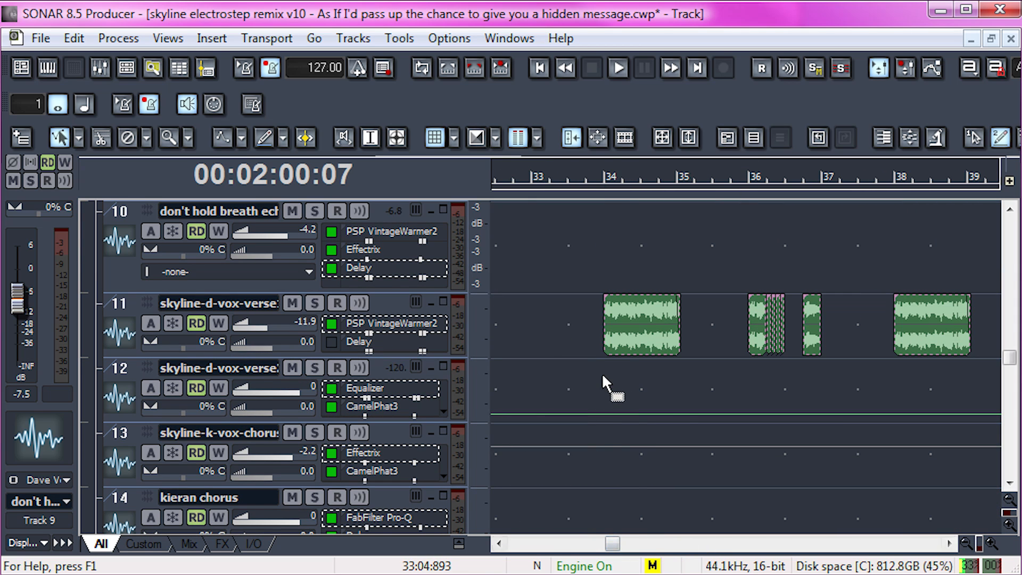
pyautogui.click(608, 375)
pyautogui.press('space')
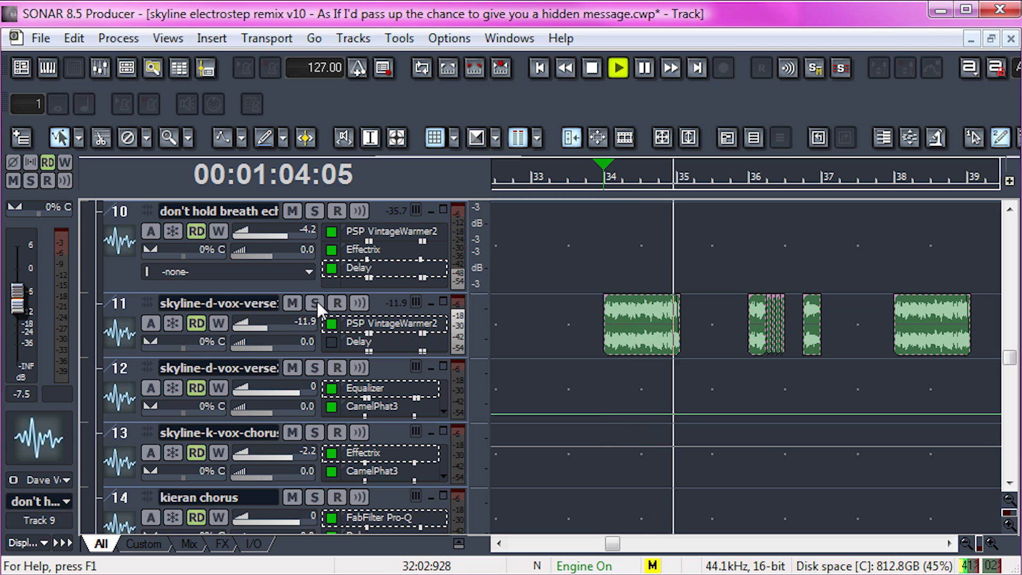
pyautogui.press('space')
# Step: Play the chopped vocal phrase on track 11 from 00:01:06:04 at measure 36
pyautogui.click(991, 543)
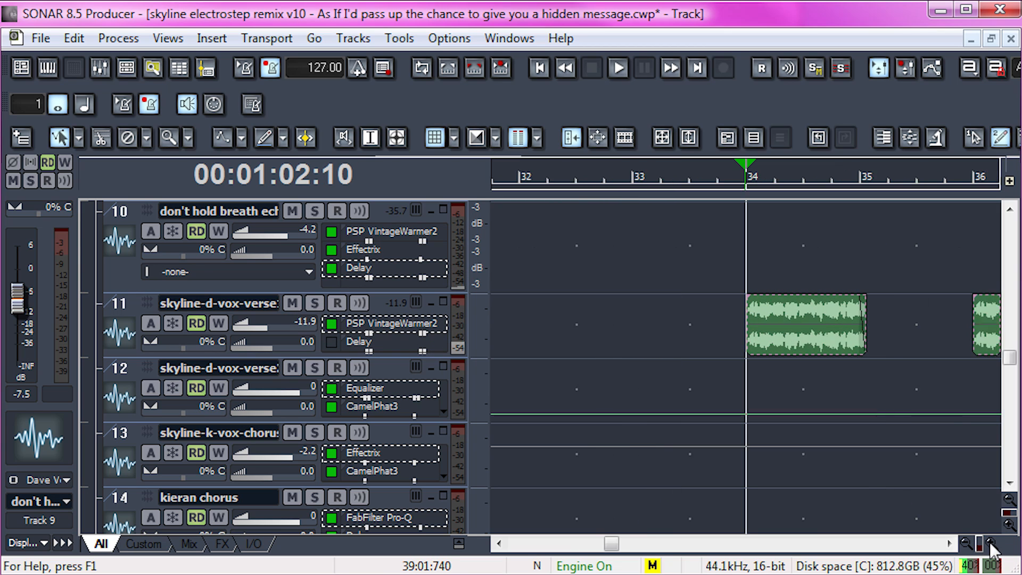
pyautogui.click(991, 543)
pyautogui.click(949, 543)
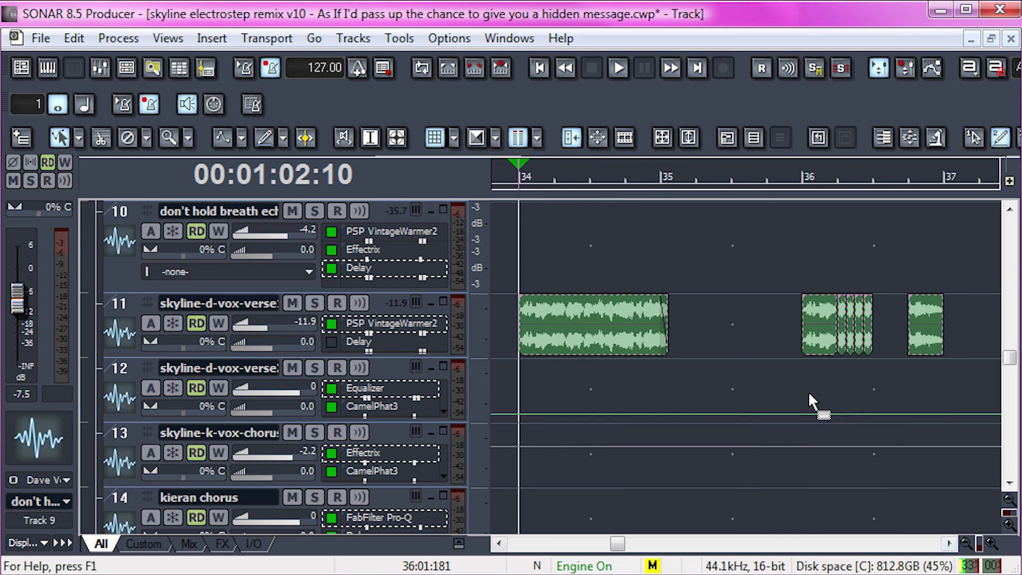
pyautogui.click(808, 388)
pyautogui.click(950, 543)
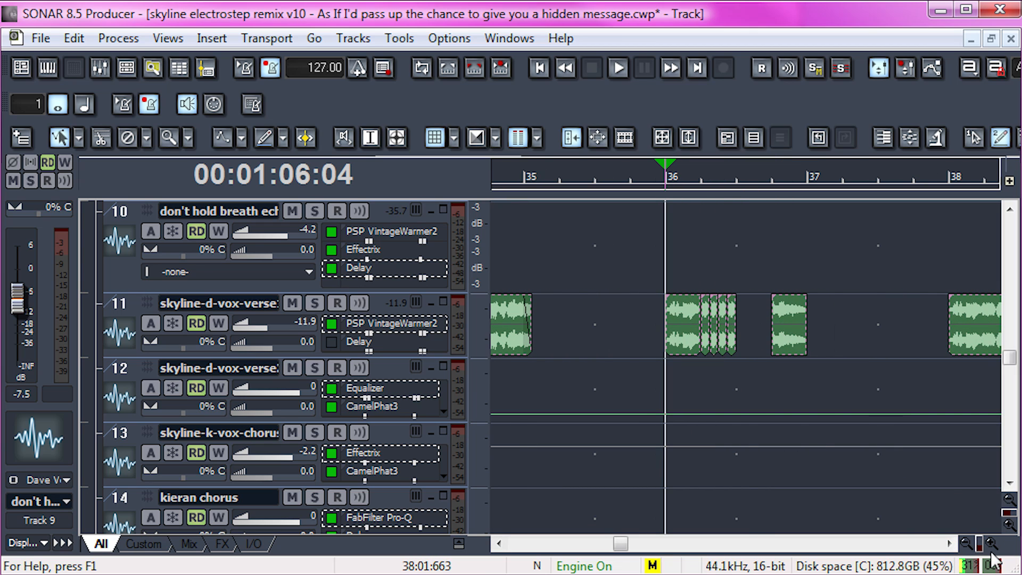
pyautogui.press('space')
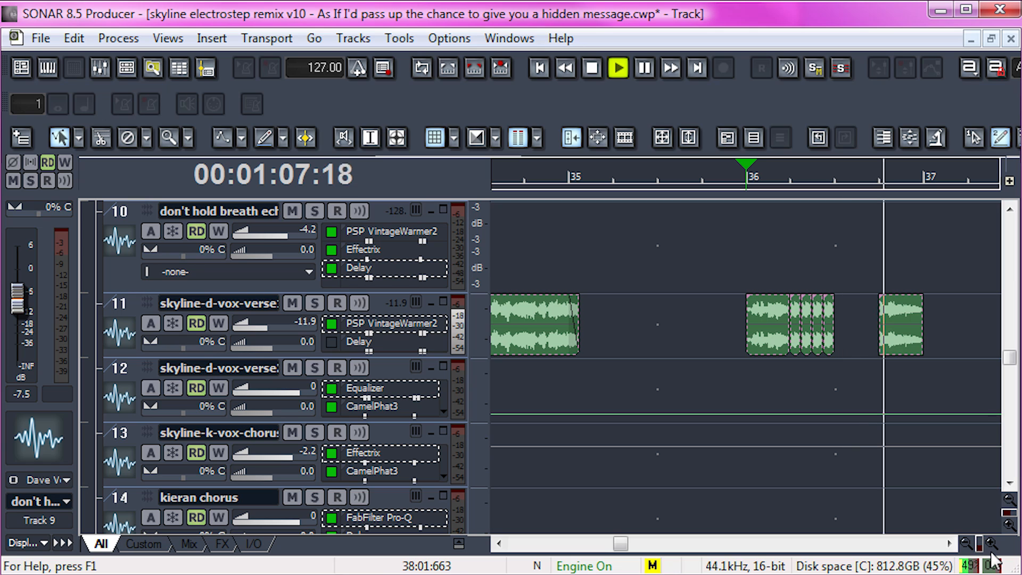
pyautogui.press('space')
# Step: Try splitting and adjusting the clip that starts at measure 36 on track 11, and undo the edits
pyautogui.click(909, 320)
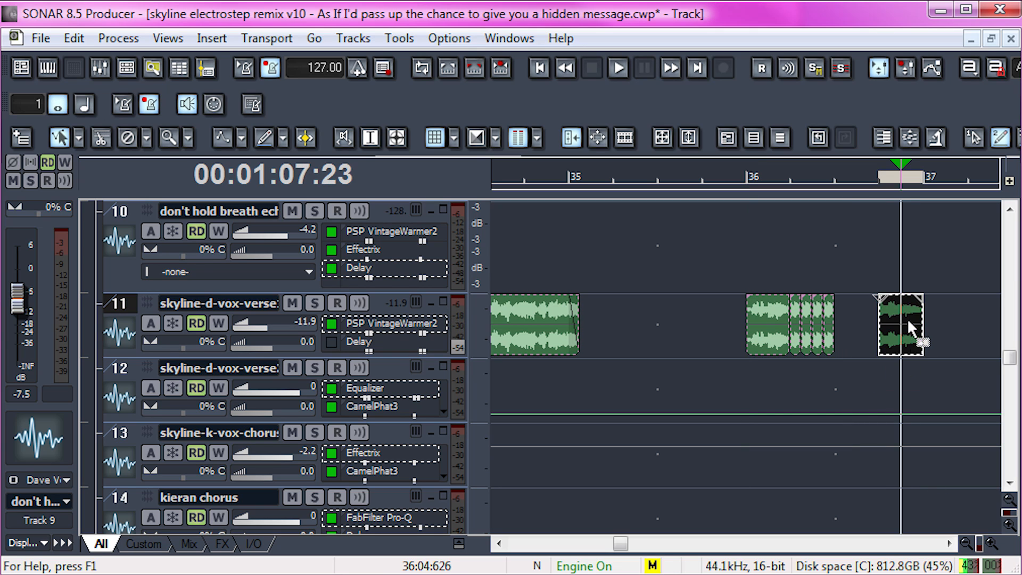
pyautogui.click(750, 381)
pyautogui.click(990, 543)
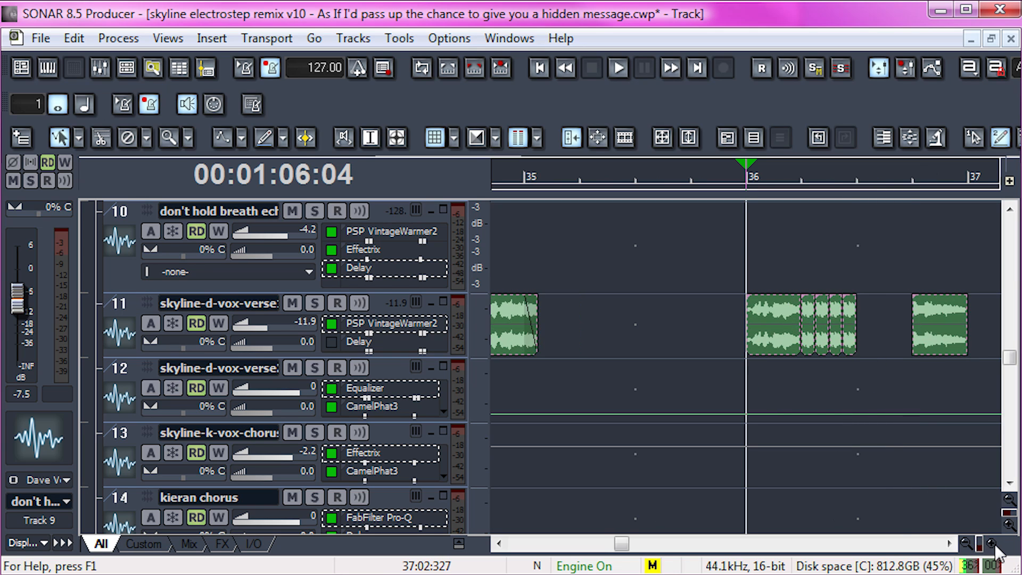
pyautogui.click(990, 543)
pyautogui.click(990, 543)
pyautogui.moveTo(831, 348); pyautogui.dragTo(673, 333)
pyautogui.hotkey('ctrl', 'z')
pyautogui.hotkey('ctrl', 'z')
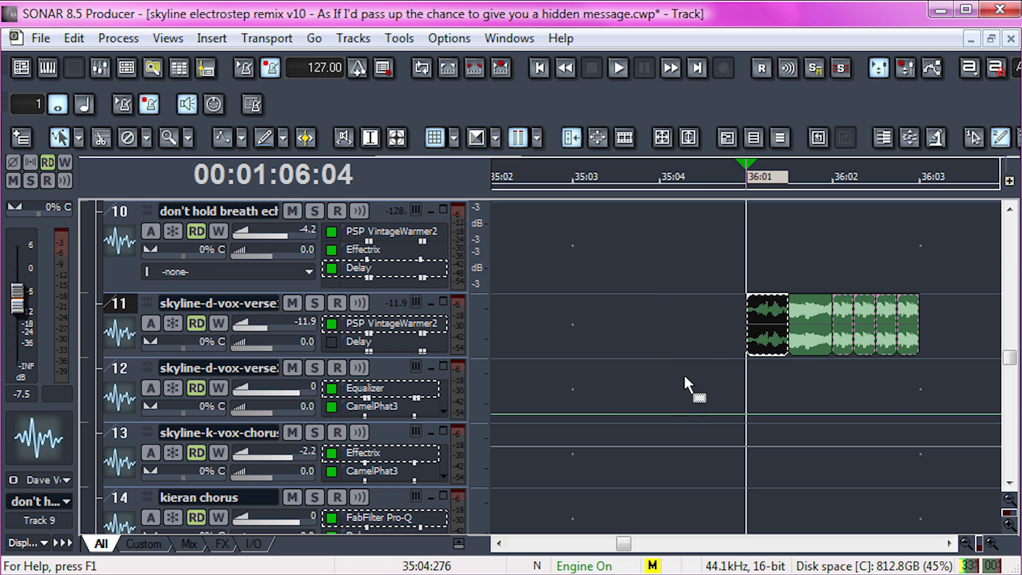
# Step: Check the Snap To Grid settings for clips, and examine the repeated vocal cuts from measure 36 on track 11
pyautogui.hotkey('shift', 'n')
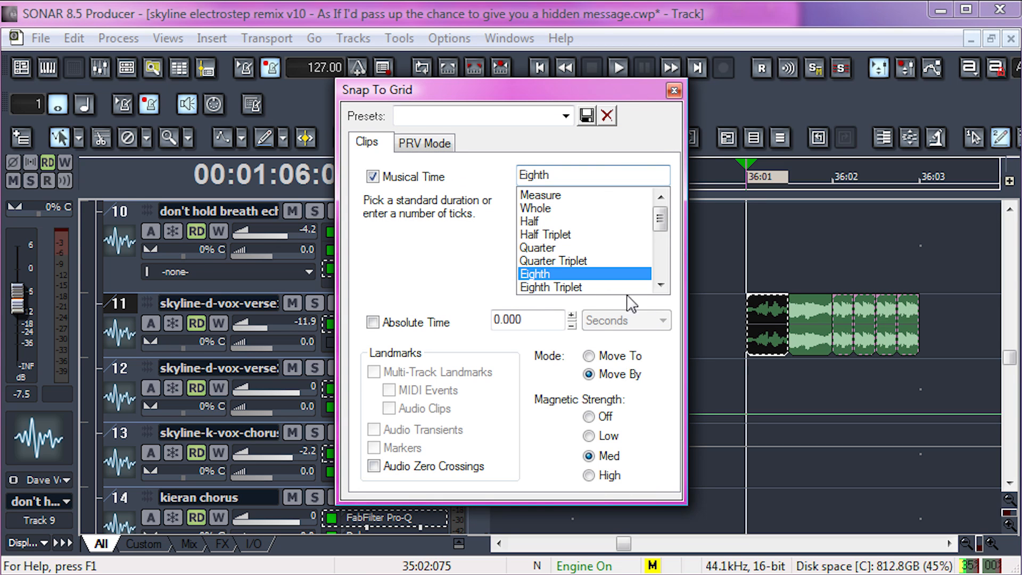
pyautogui.click(674, 91)
pyautogui.click(802, 248)
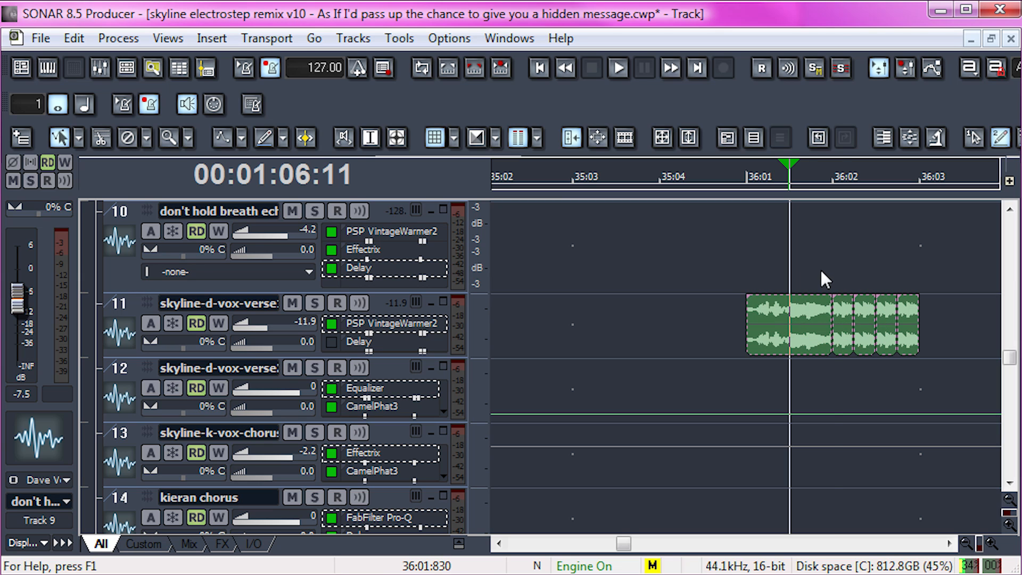
pyautogui.click(820, 287)
pyautogui.click(839, 322)
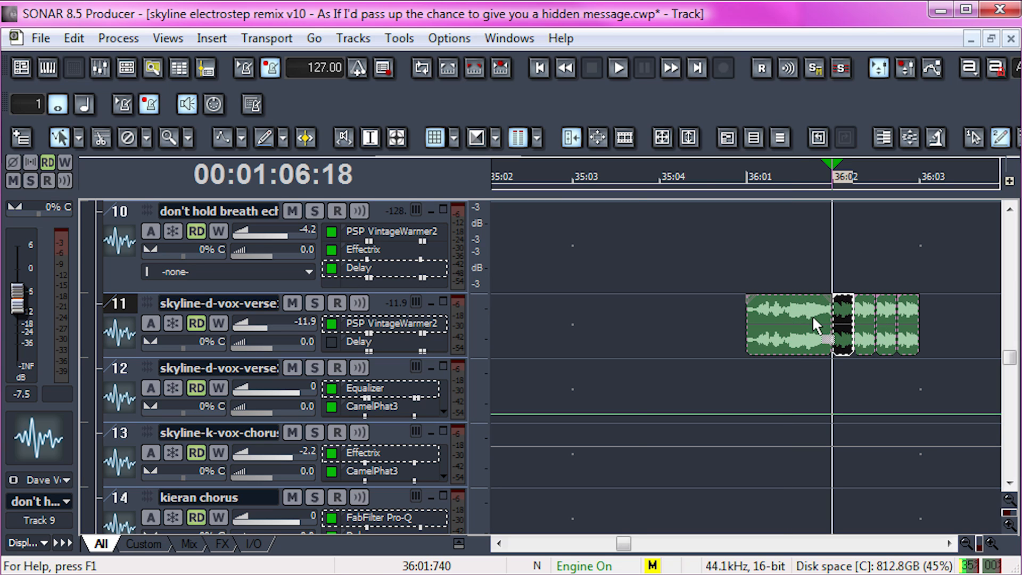
pyautogui.click(792, 340)
# Step: Select the separate vocal clip at 36:04 on track 11 and play from 00:01:07:16
pyautogui.hscroll(2, 791, 341)
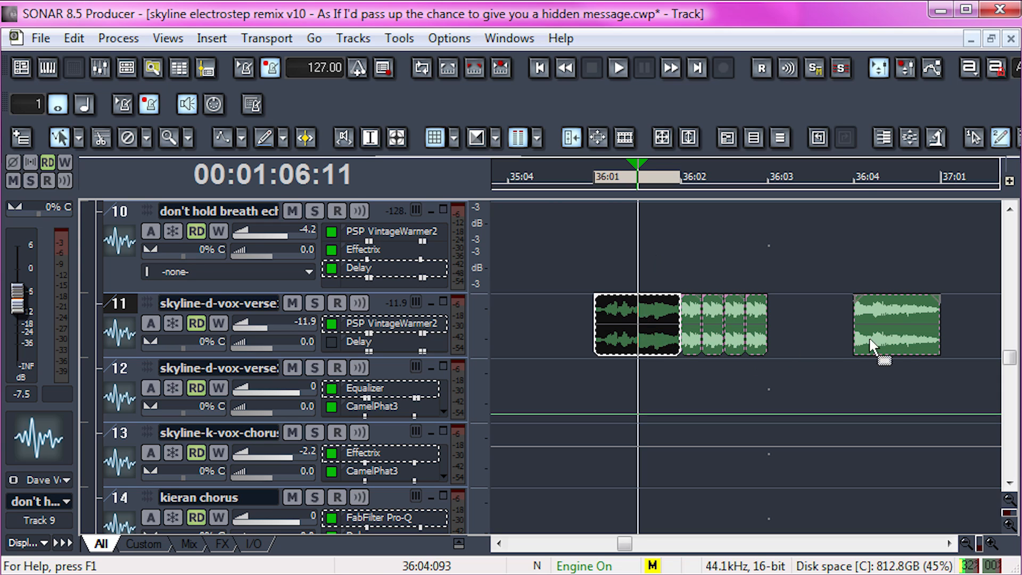
pyautogui.click(888, 330)
pyautogui.click(847, 366)
pyautogui.press('space')
pyautogui.press('space')
# Step: Play the densely chopped clips on track 11 from 00:01:13:21 at measure 40
pyautogui.moveTo(984, 543); pyautogui.dragTo(973, 549)
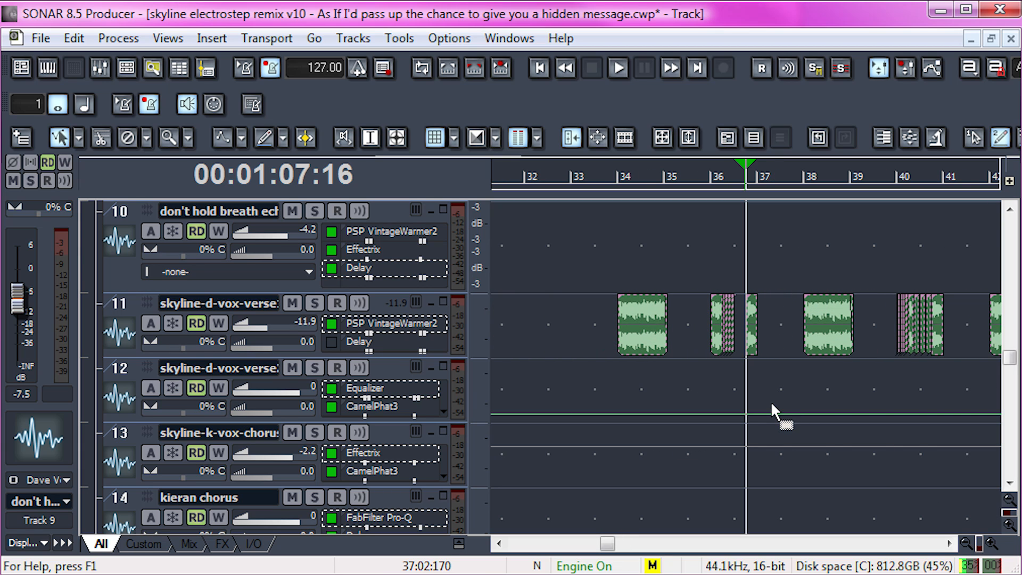
pyautogui.click(899, 375)
pyautogui.press('space')
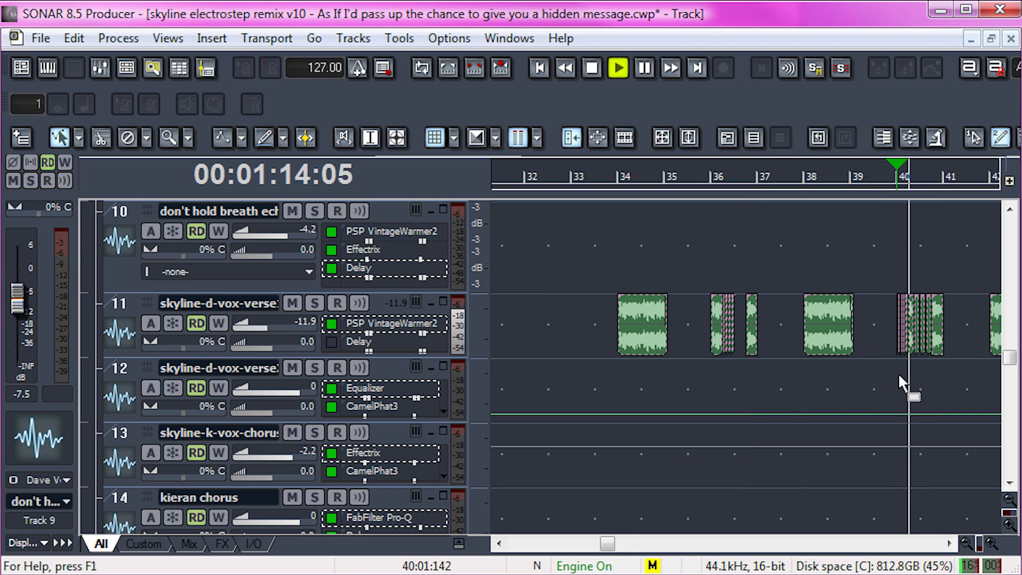
pyautogui.press('space')
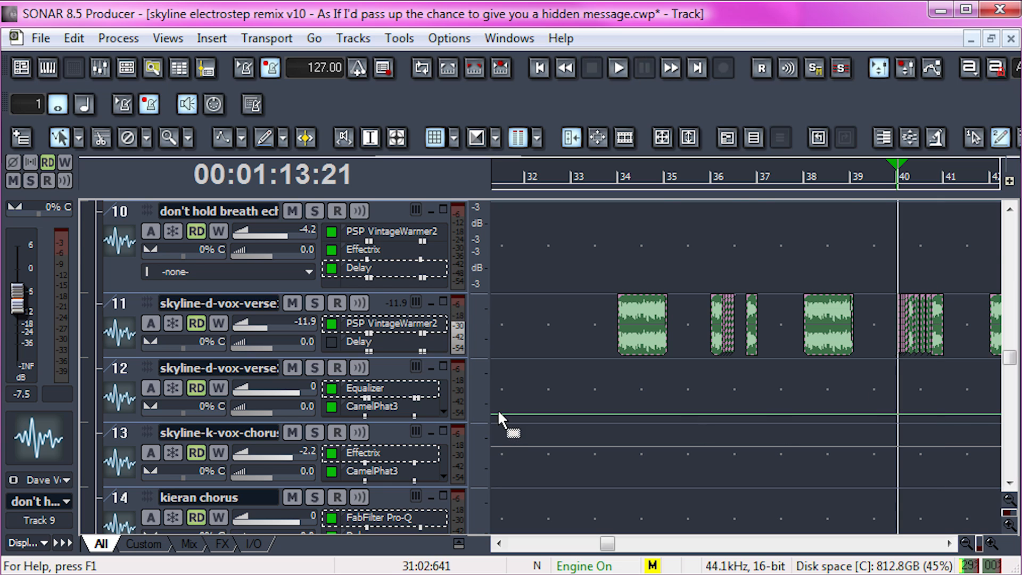
# Step: Solo track 12 and play its chopped verse vocal from 00:01:45:10
pyautogui.scroll(-1, 522, 415)
pyautogui.click(966, 543)
pyautogui.click(966, 543)
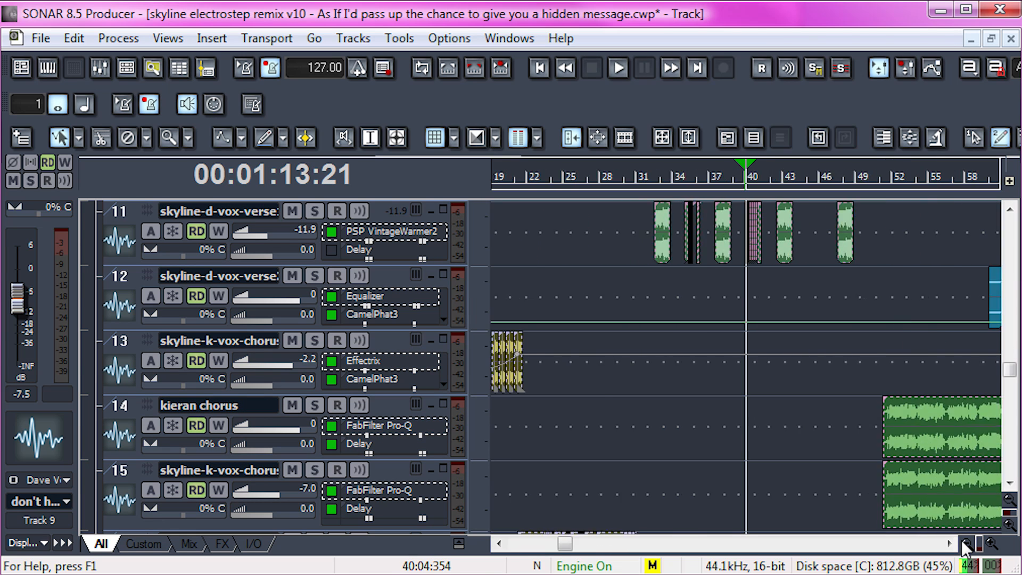
pyautogui.click(967, 543)
pyautogui.click(966, 543)
pyautogui.click(841, 348)
pyautogui.click(315, 275)
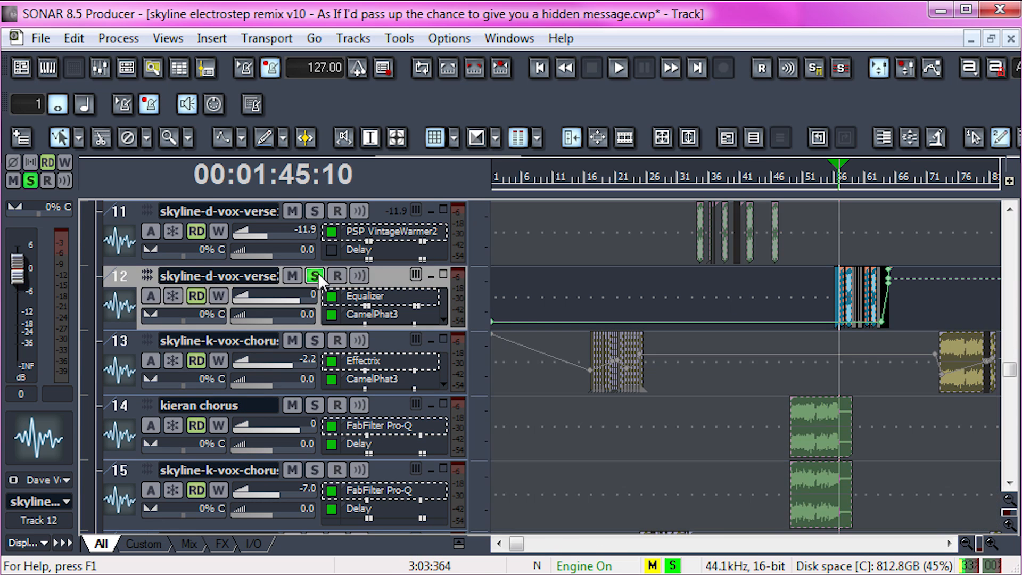
pyautogui.click(999, 547)
pyautogui.click(999, 546)
pyautogui.press('space')
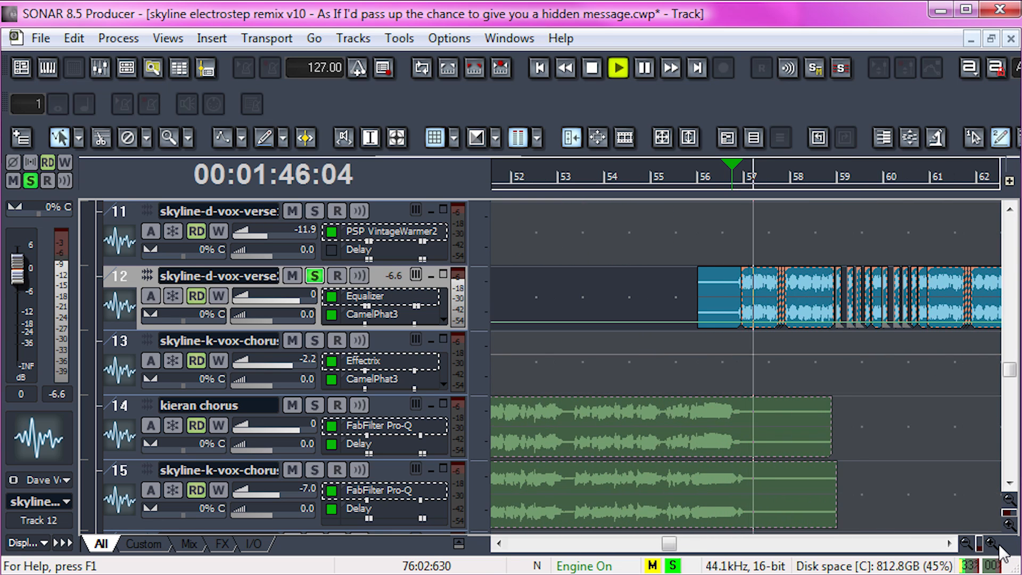
pyautogui.click(991, 543)
pyautogui.click(949, 543)
pyautogui.click(950, 544)
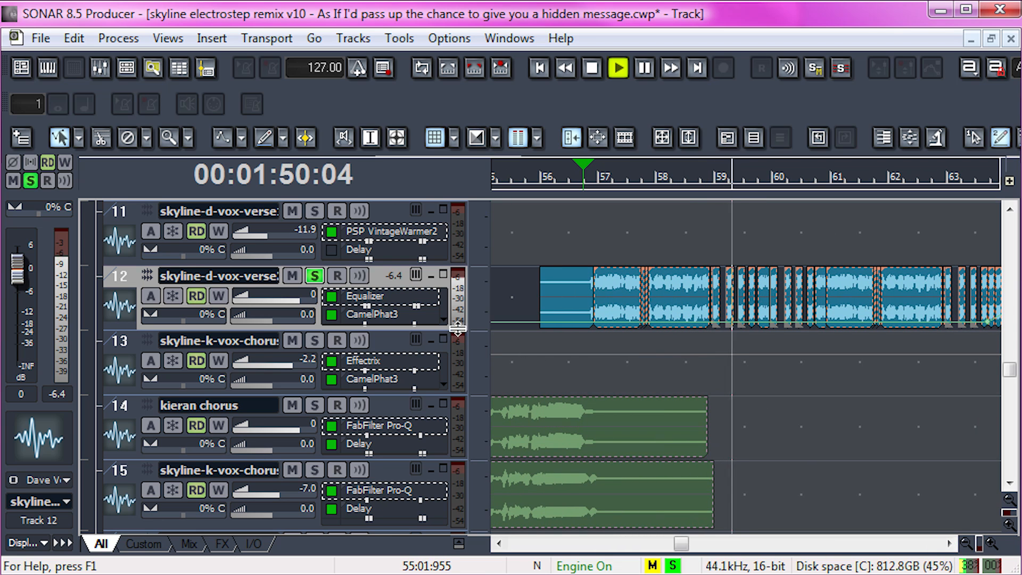
# Step: Make track 12 taller and examine its CamelPhat3 settings, closing the plug-in window
pyautogui.moveTo(373, 330); pyautogui.dragTo(372, 359)
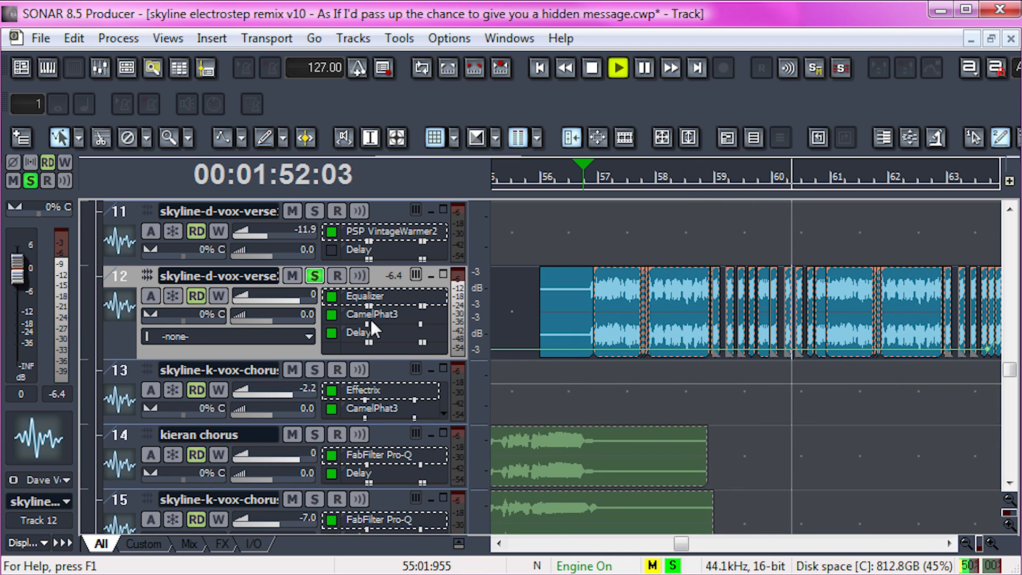
pyautogui.doubleClick(376, 314)
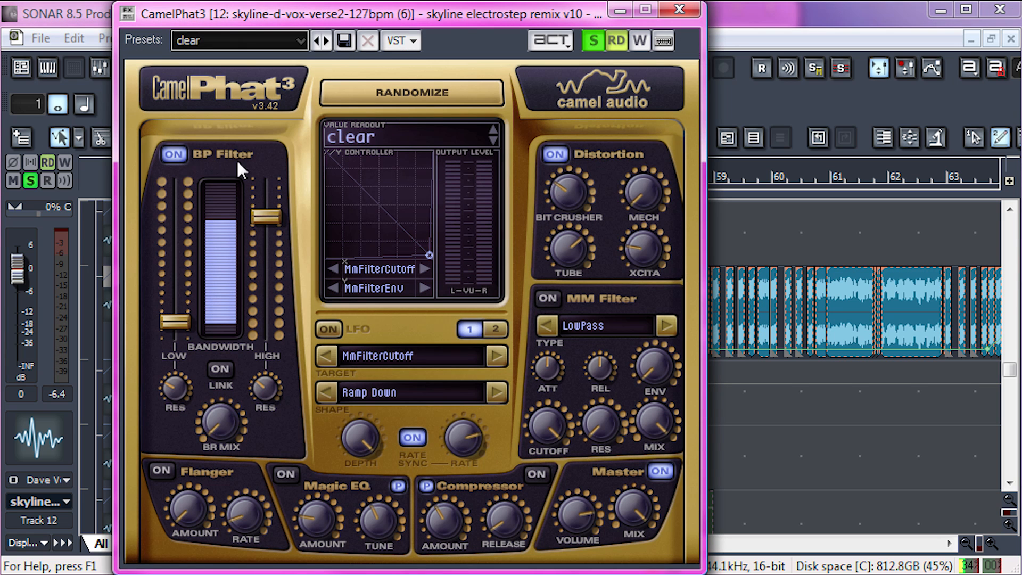
pyautogui.click(688, 11)
# Step: Play track 12's chopped vocal from 00:01:45:24, and again from 00:01:49:18 at measure 59
pyautogui.press('space')
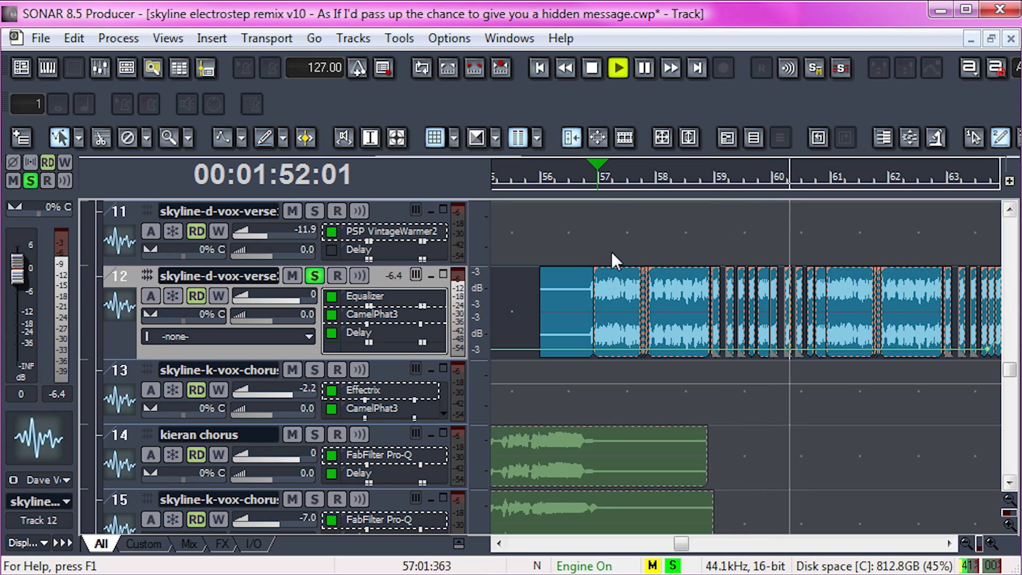
pyautogui.press('space')
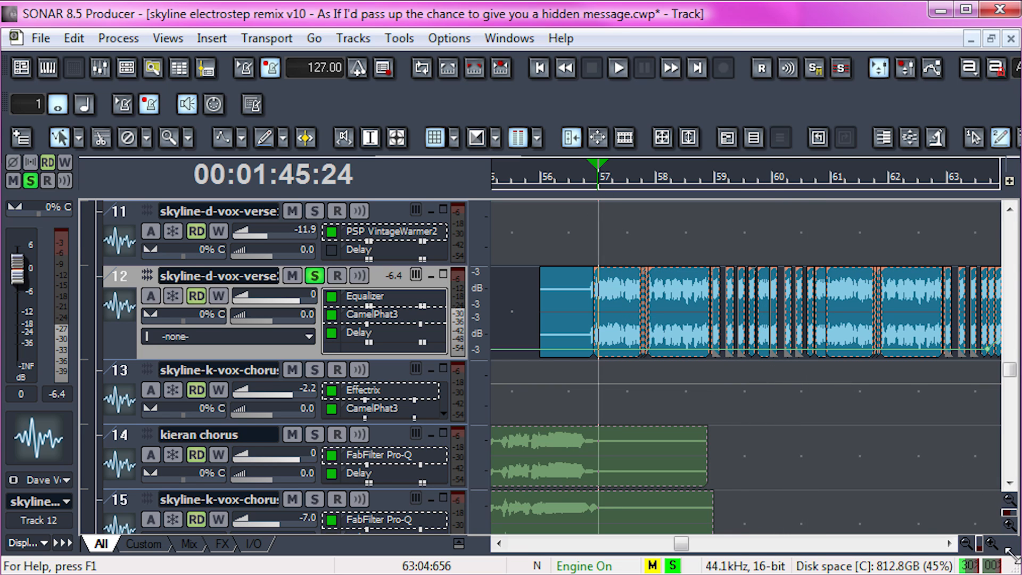
pyautogui.click(992, 543)
pyautogui.click(991, 543)
pyautogui.click(774, 319)
pyautogui.click(908, 303)
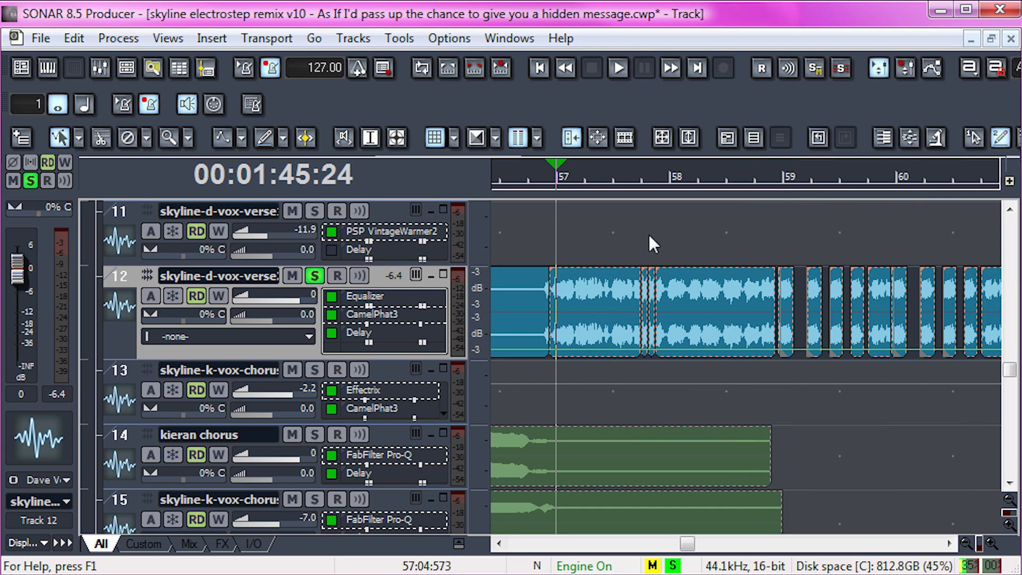
pyautogui.click(783, 211)
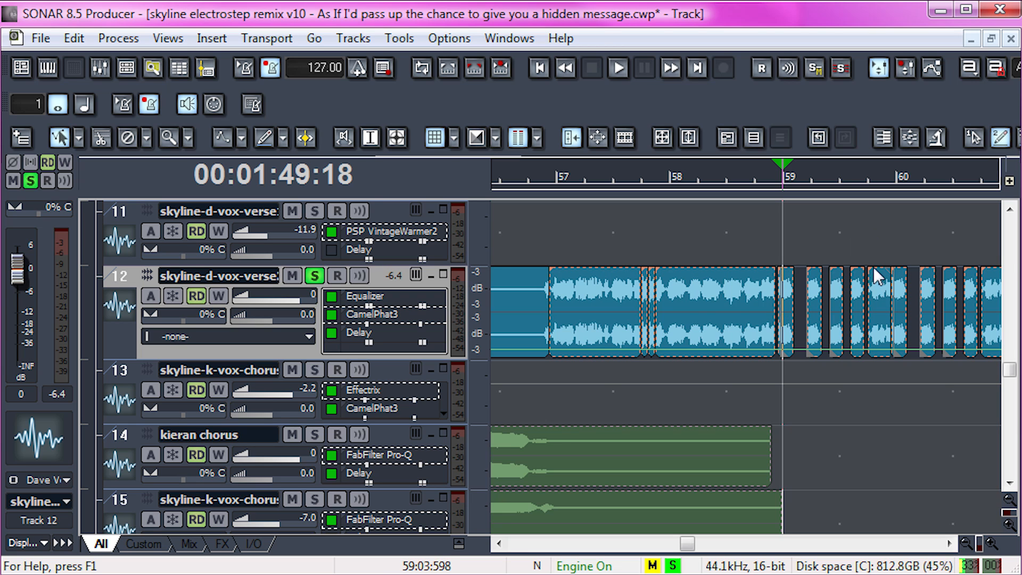
pyautogui.press('space')
pyautogui.press('space')
# Step: Play the rapid cuts and rising automation at the end of track 12's vocal from 00:01:58:17
pyautogui.click(966, 544)
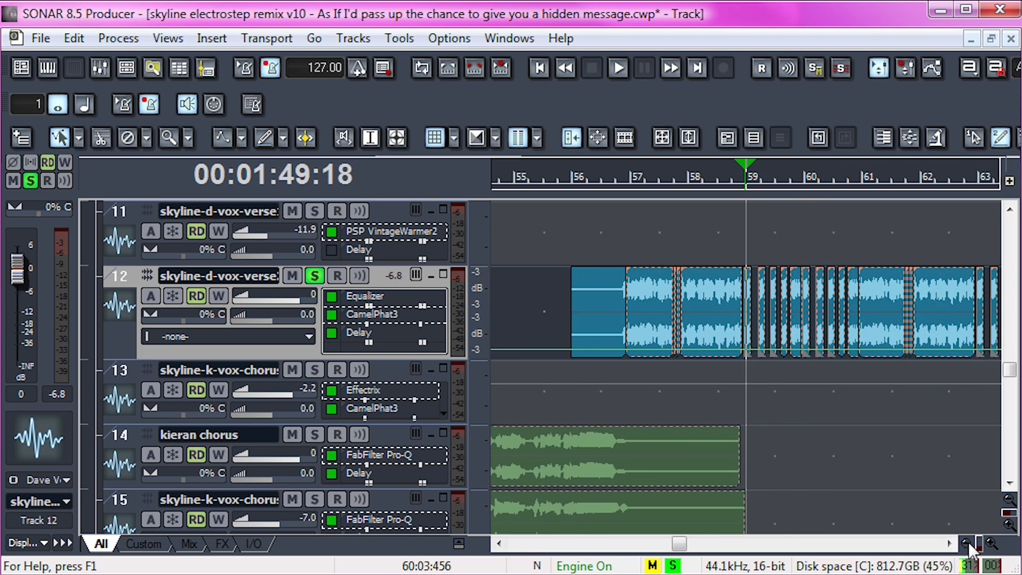
pyautogui.click(966, 543)
pyautogui.click(966, 543)
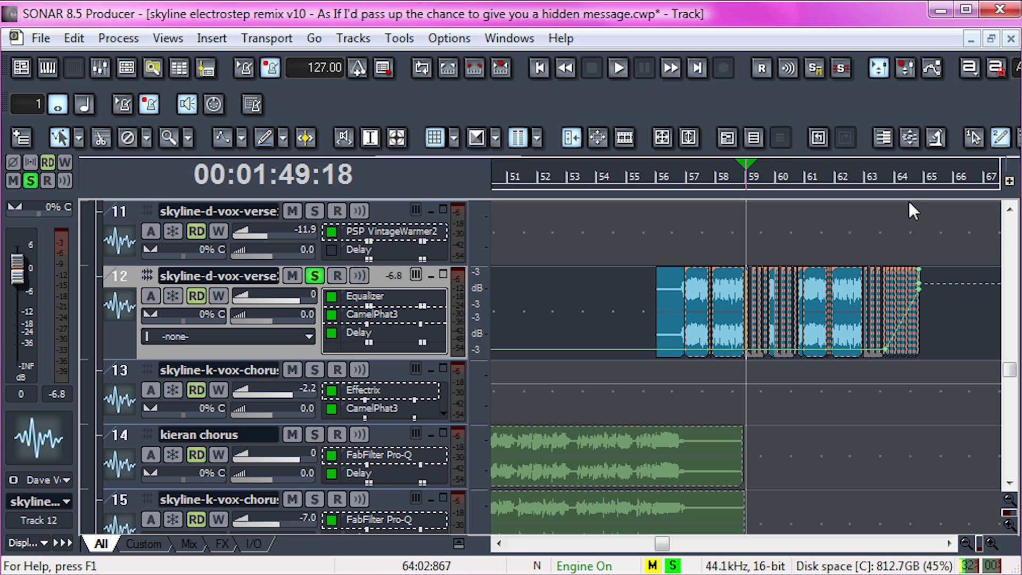
pyautogui.click(885, 236)
pyautogui.press('space')
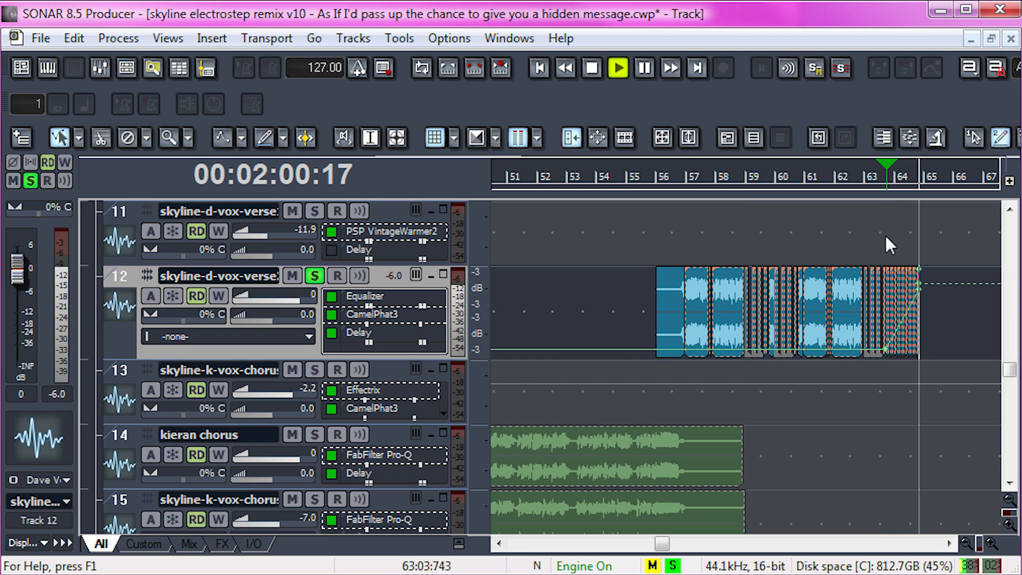
pyautogui.press('space')
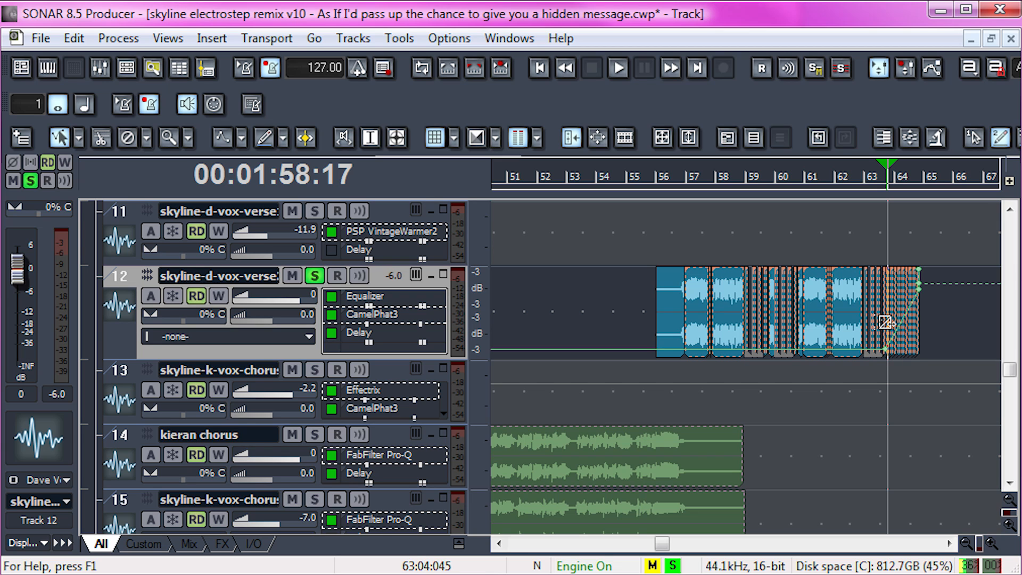
# Step: Switch the solo from track 12 to track 13, play its chorus vocal from about measure 73, and make track 13 taller
pyautogui.click(315, 275)
pyautogui.hscroll(10, 314, 372)
pyautogui.click(311, 371)
pyautogui.click(561, 439)
pyautogui.press('space')
pyautogui.moveTo(561, 424); pyautogui.dragTo(561, 463)
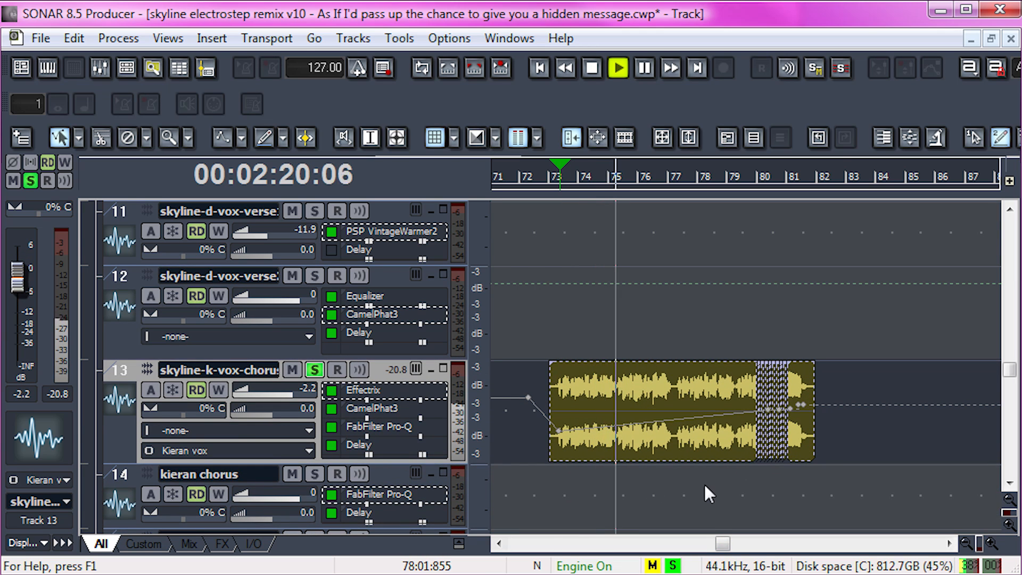
# Step: Examine track 13's CamelPhat3 settings, close the plug-in, and stop playback with the play position at 00:02:28:24
pyautogui.scroll(-1, 599, 443)
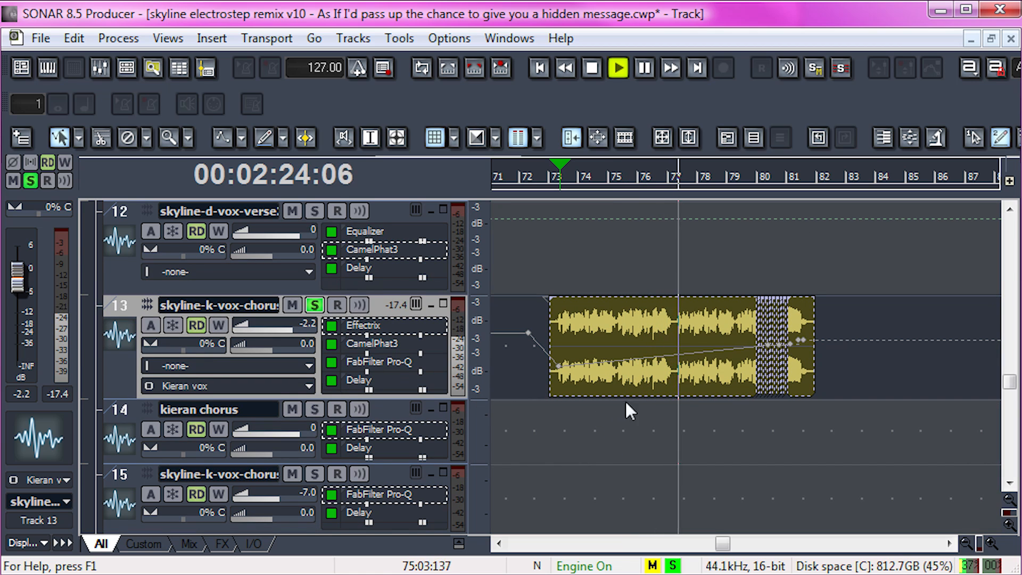
pyautogui.doubleClick(387, 342)
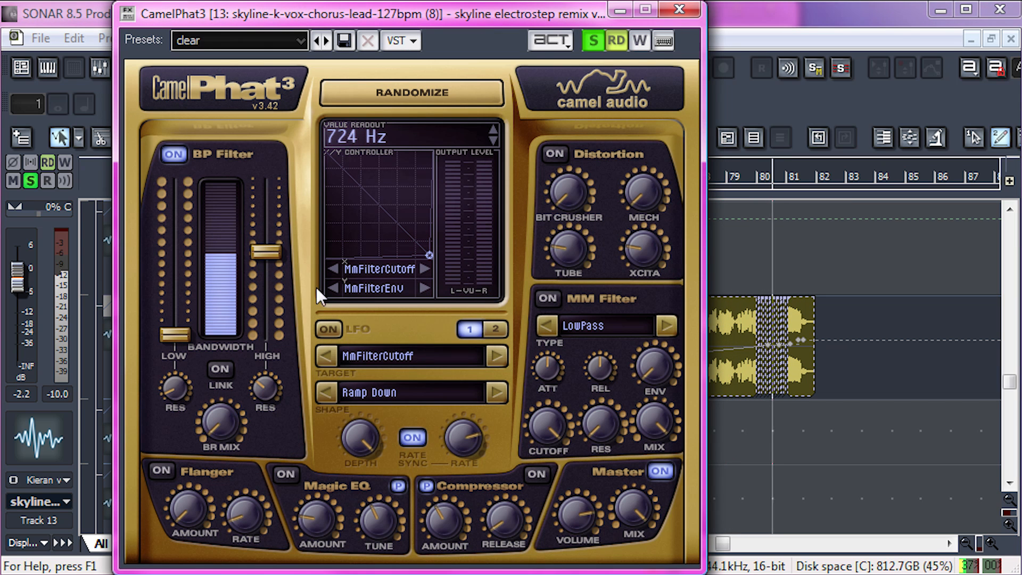
pyautogui.click(688, 8)
pyautogui.press('space')
pyautogui.click(749, 240)
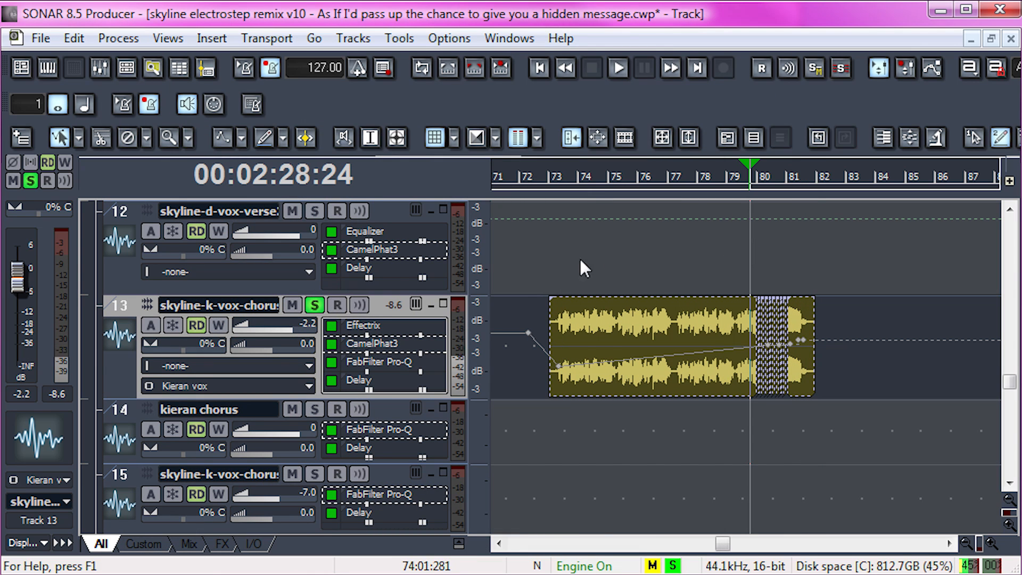
# Step: Examine the Crush and Chorus lanes in track 13's Effectrix, closing the plug-in window
pyautogui.doubleClick(386, 325)
pyautogui.click(250, 310)
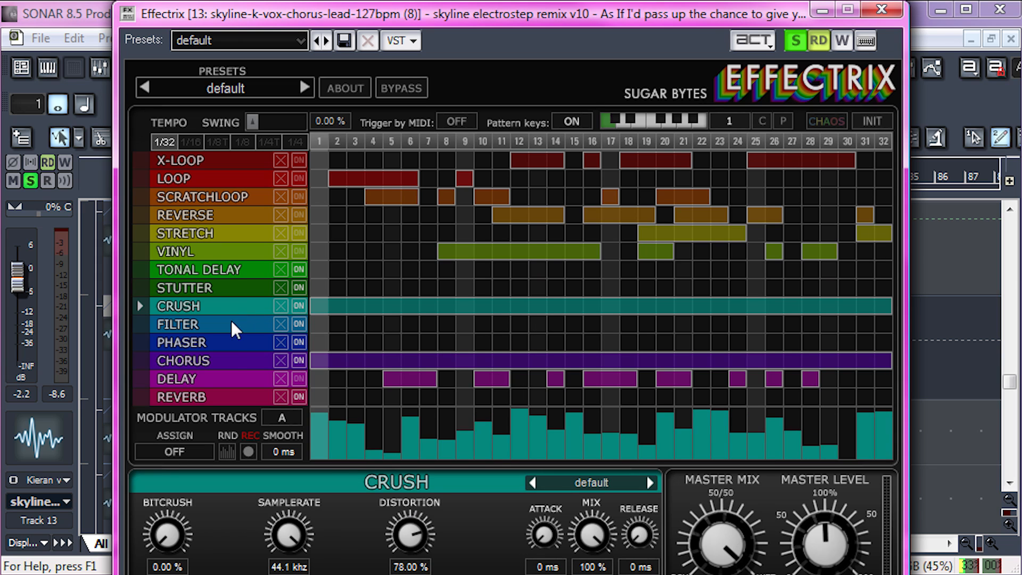
pyautogui.click(229, 360)
pyautogui.click(888, 14)
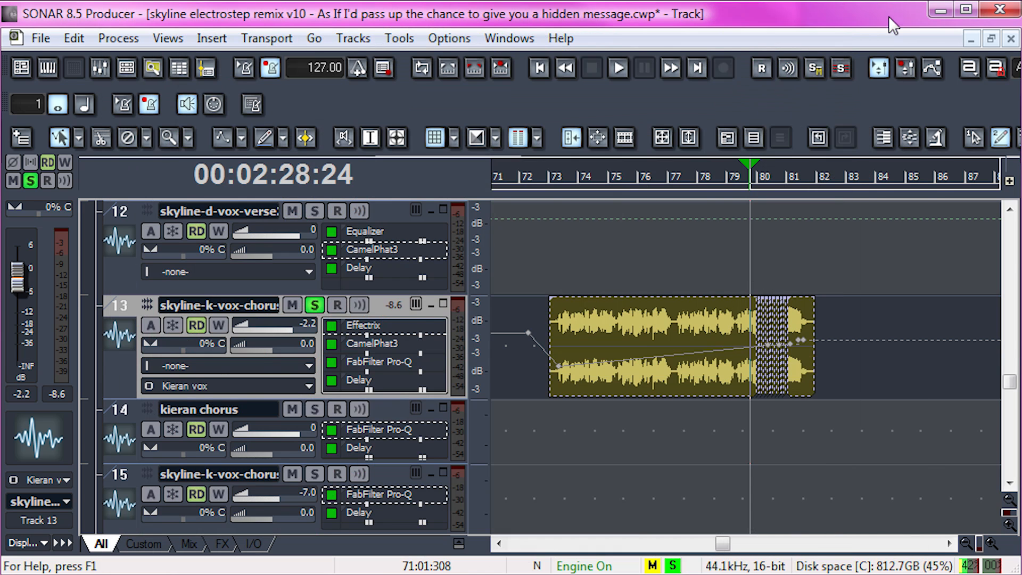
# Step: Turn off track 13's solo and play the chorus vocals of tracks 14 and 15 from 00:01:31:19 at measure 49
pyautogui.scroll(-3, 838, 326)
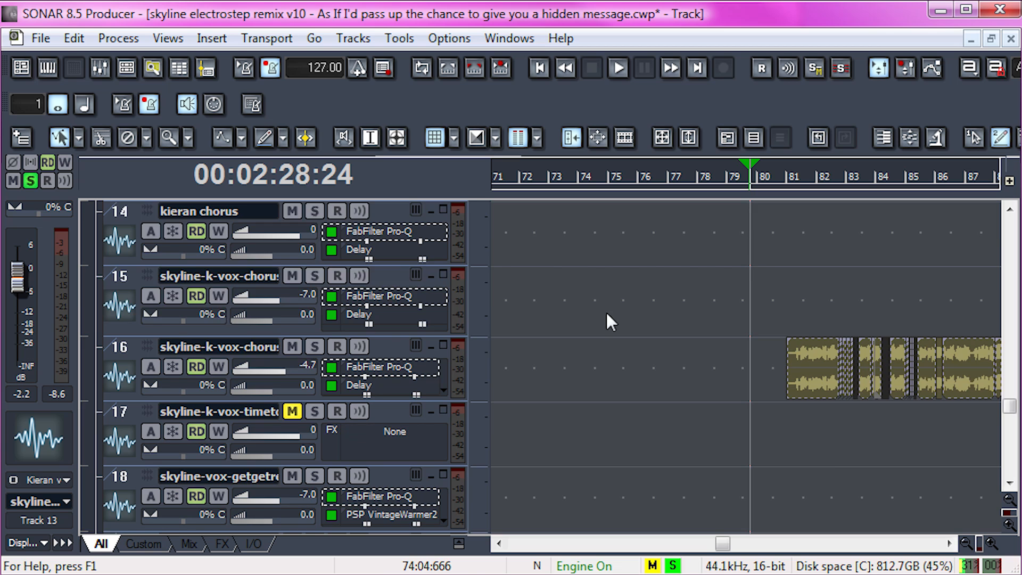
pyautogui.scroll(1, 607, 315)
pyautogui.click(315, 211)
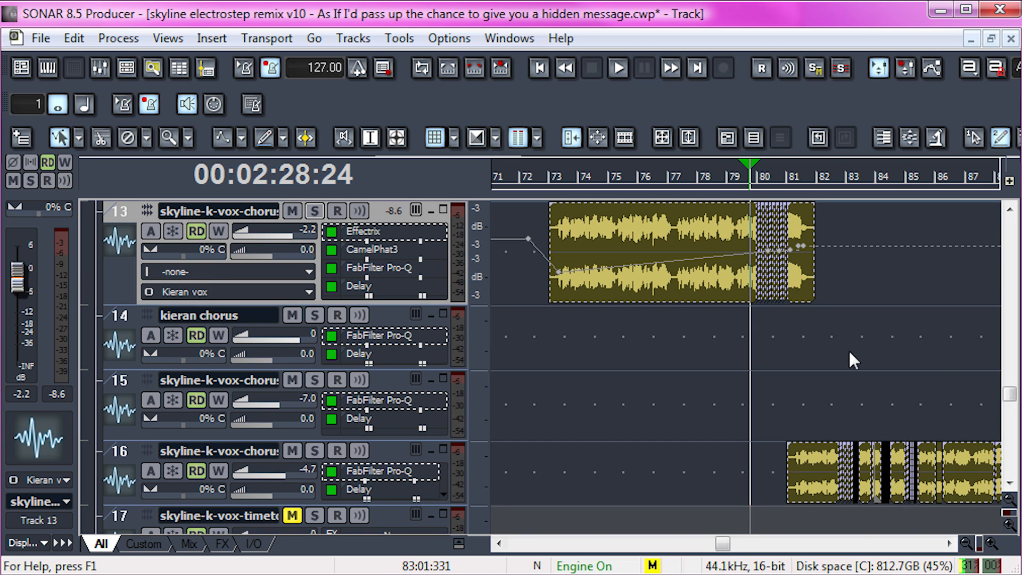
pyautogui.moveTo(723, 544); pyautogui.dragTo(641, 544)
pyautogui.click(677, 459)
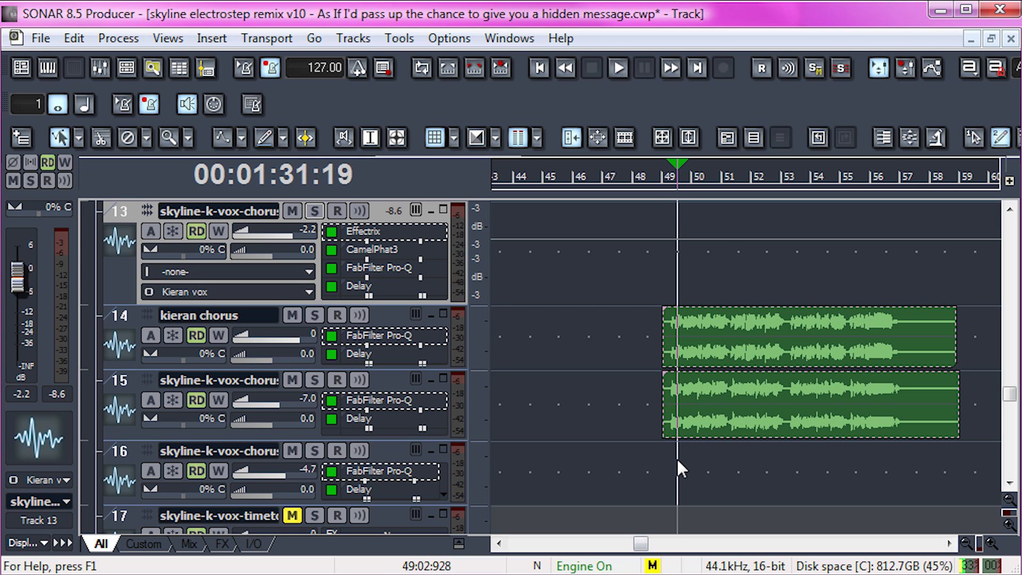
pyautogui.press('space')
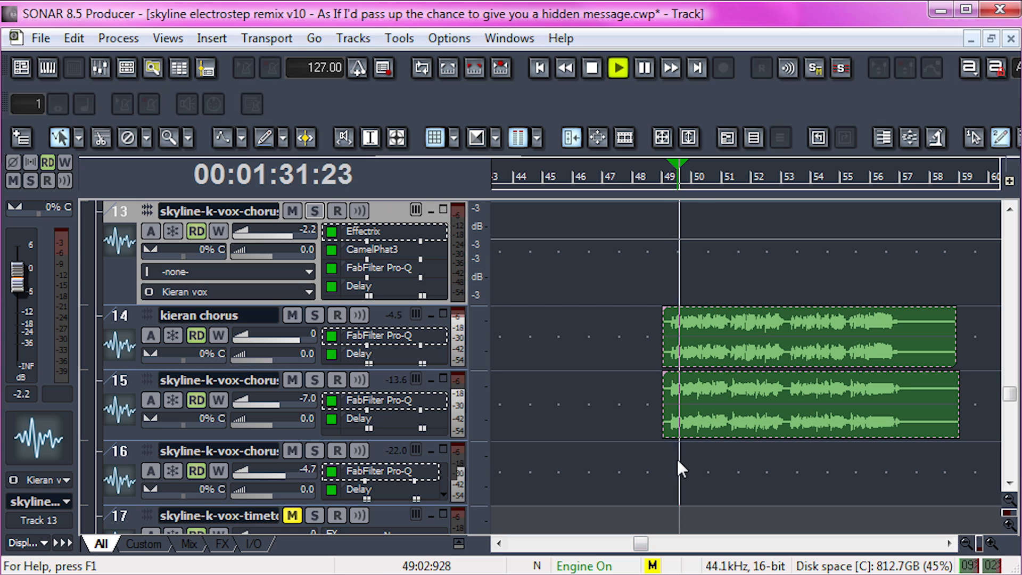
# Step: Solo track 14, make it taller, and examine its FabFilter Pro-Q curve during playback, closing the plug-in and stopping
pyautogui.click(315, 315)
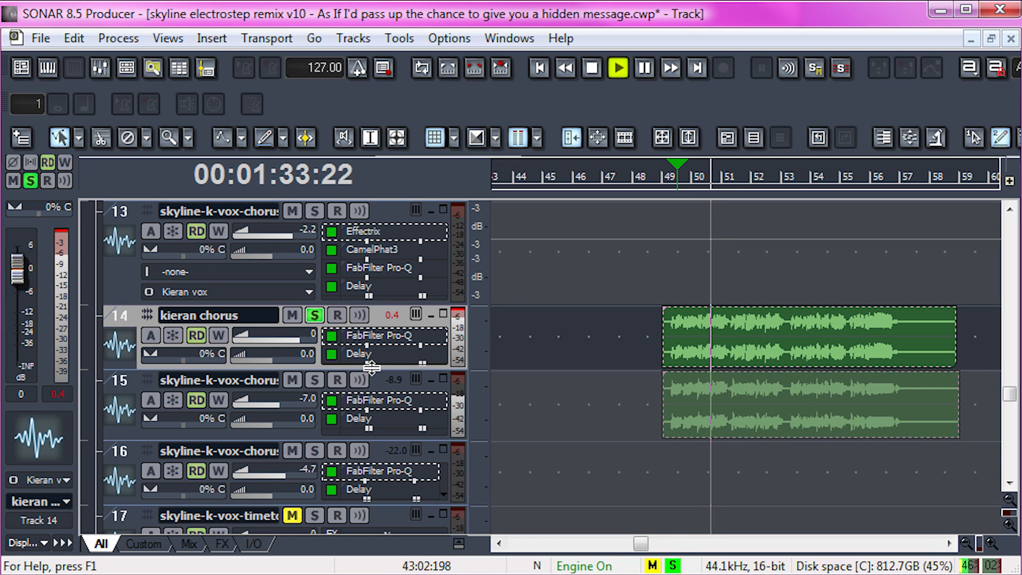
pyautogui.moveTo(379, 356); pyautogui.dragTo(383, 331)
pyautogui.doubleClick(383, 335)
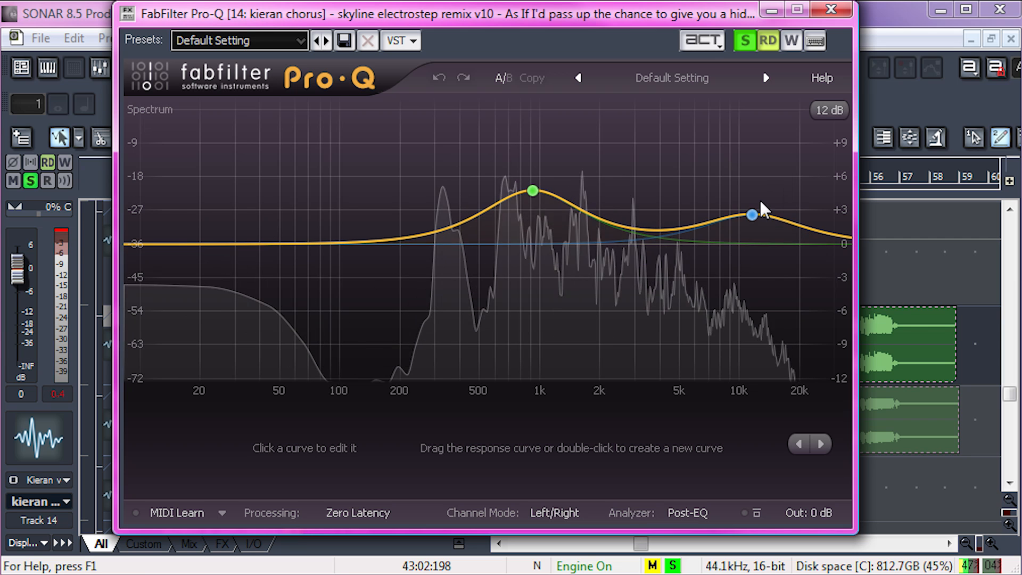
pyautogui.moveTo(761, 230)
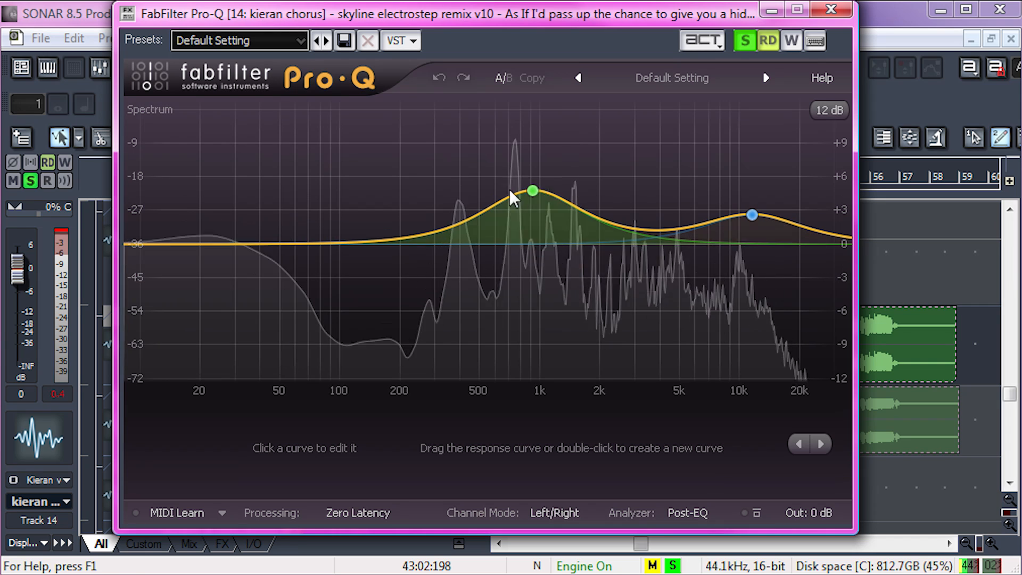
pyautogui.click(831, 9)
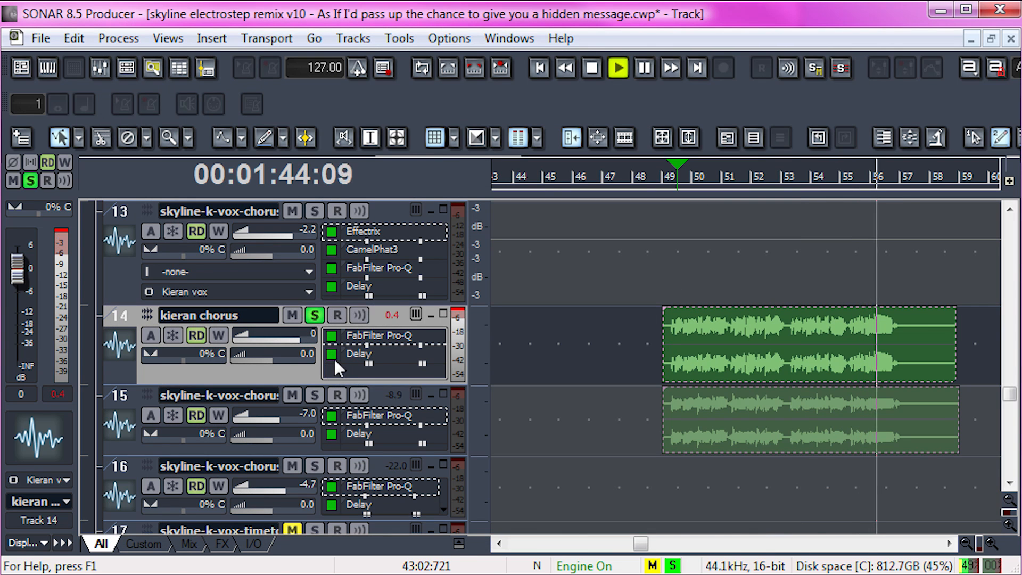
pyautogui.press('space')
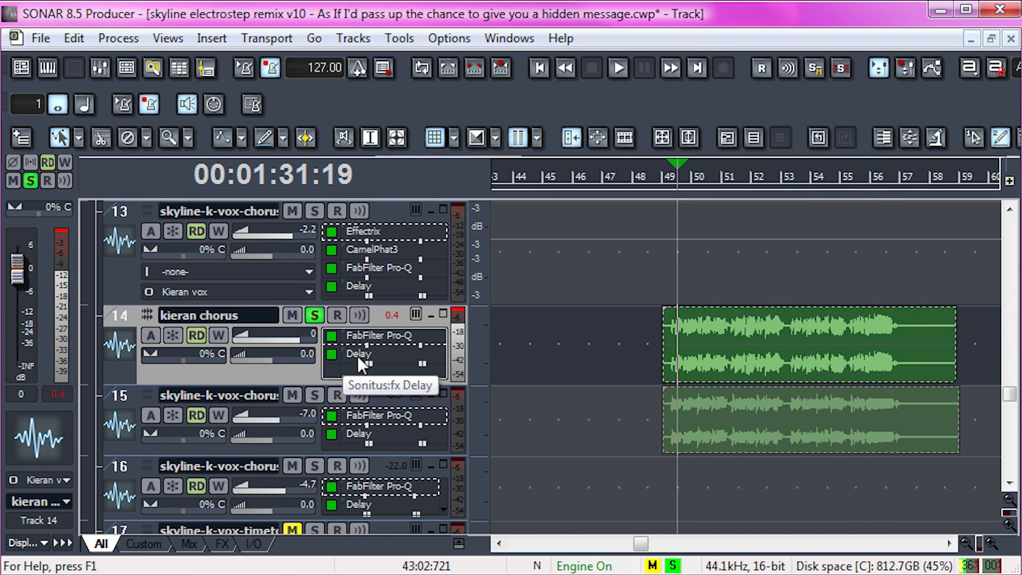
# Step: Play track 14 from 00:01:31:19 with Pro-Q open beside the tracks, comparing the vocal with the equalizer disabled and re-enabled
pyautogui.press('space')
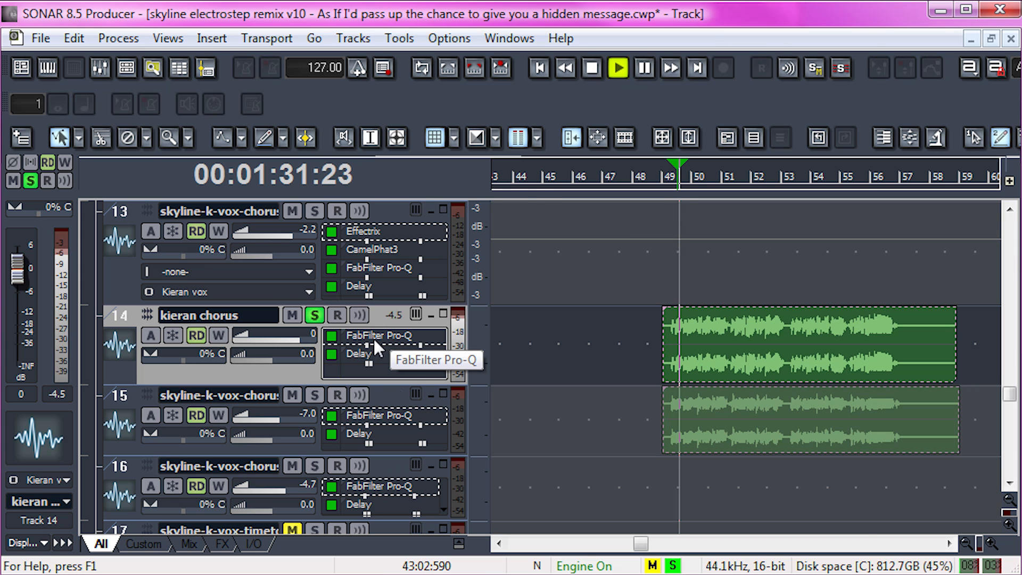
pyautogui.doubleClick(372, 336)
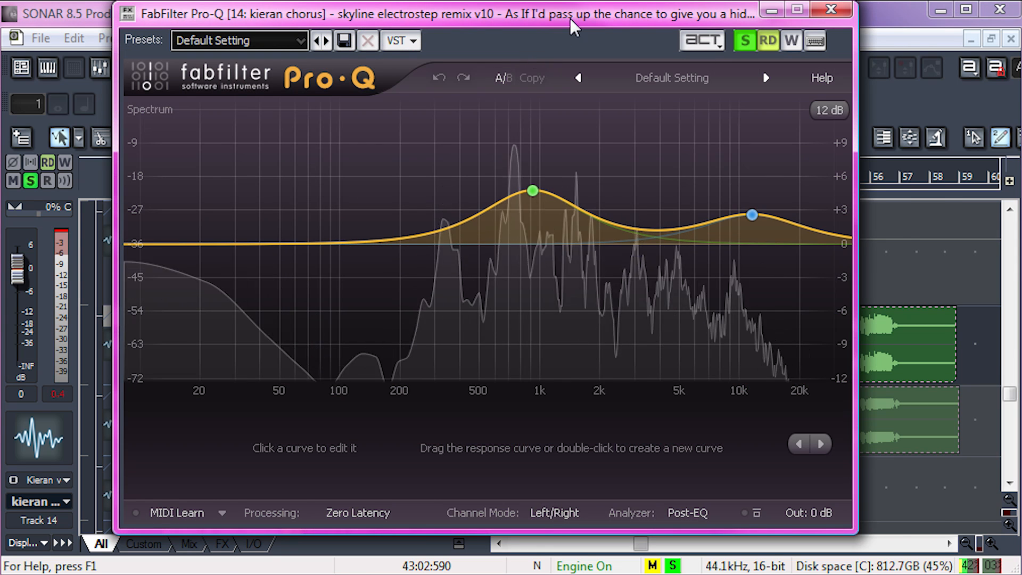
pyautogui.moveTo(570, 18); pyautogui.dragTo(951, 16)
pyautogui.click(334, 335)
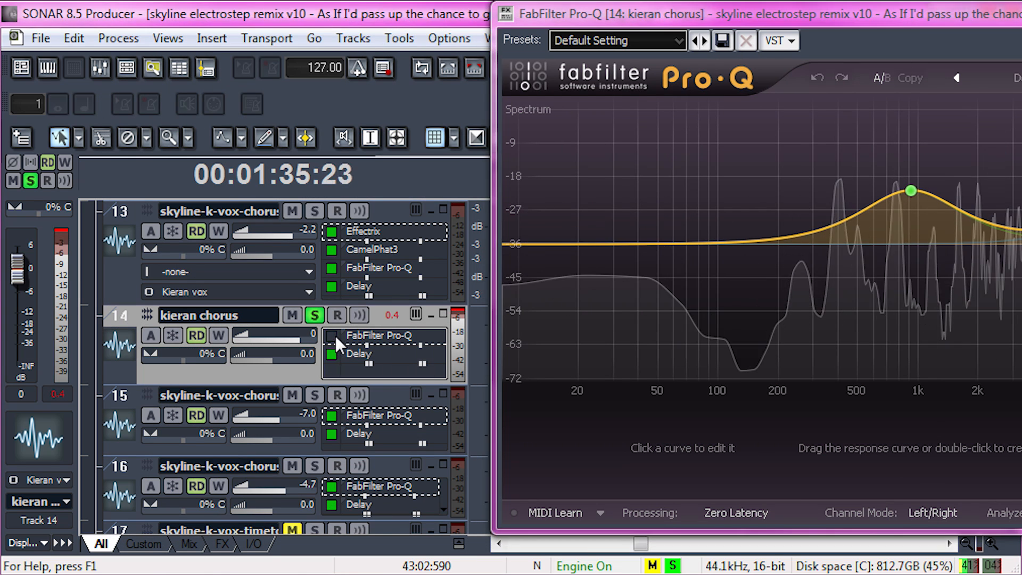
pyautogui.click(331, 335)
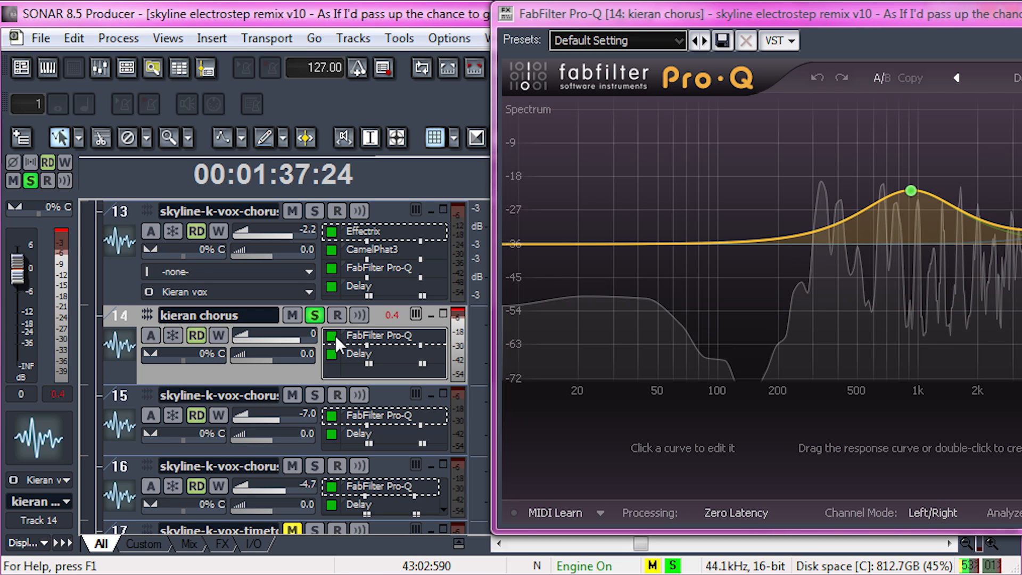
pyautogui.press('space')
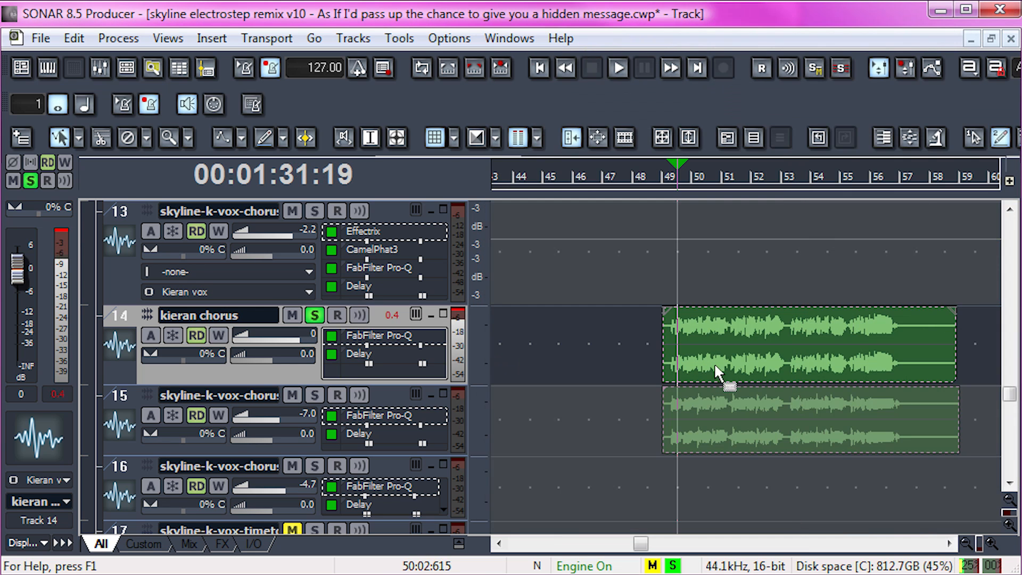
# Step: Examine the Sonitus Delay settings on track 14, closing the plug-in window
pyautogui.doubleClick(366, 356)
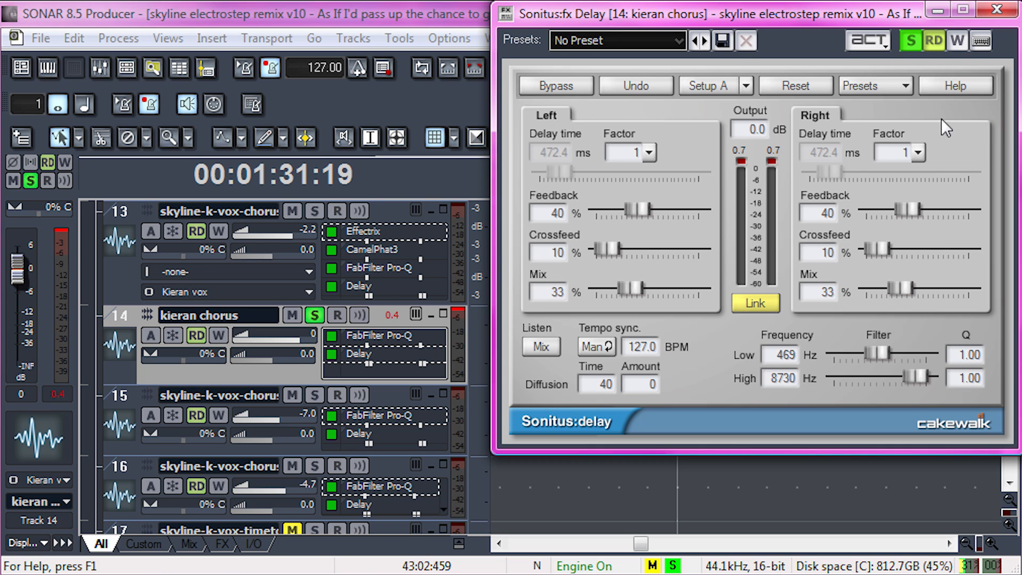
pyautogui.click(997, 9)
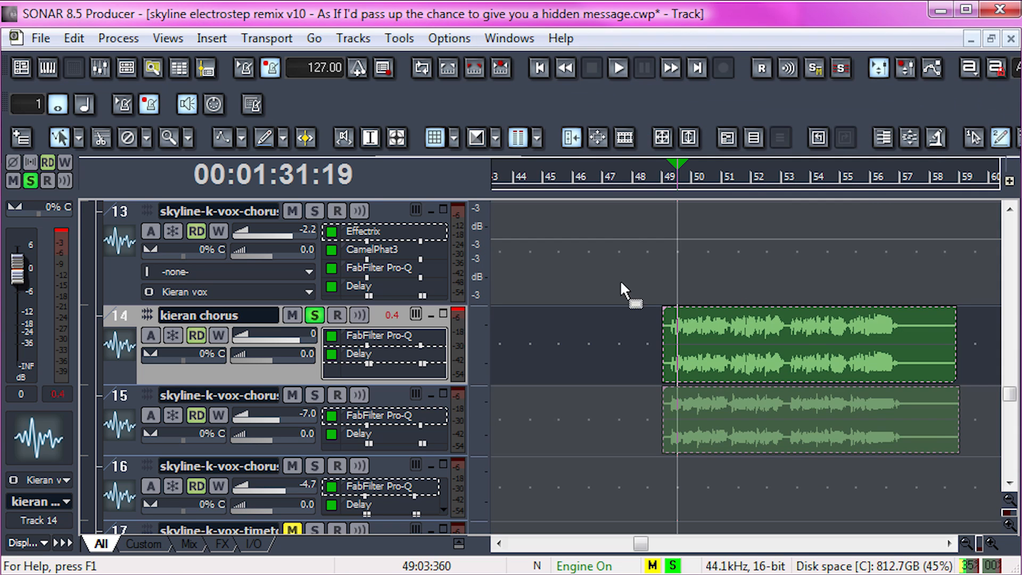
# Step: Turn off track 14's solo and briefly play it together with track 15 from 00:01:31:19
pyautogui.click(320, 319)
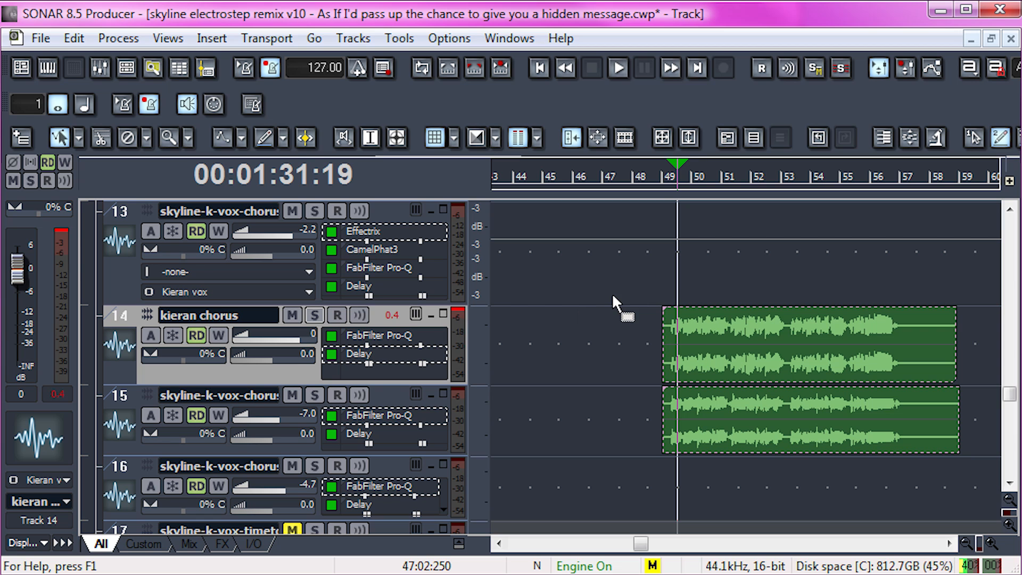
pyautogui.press('space')
pyautogui.press('space')
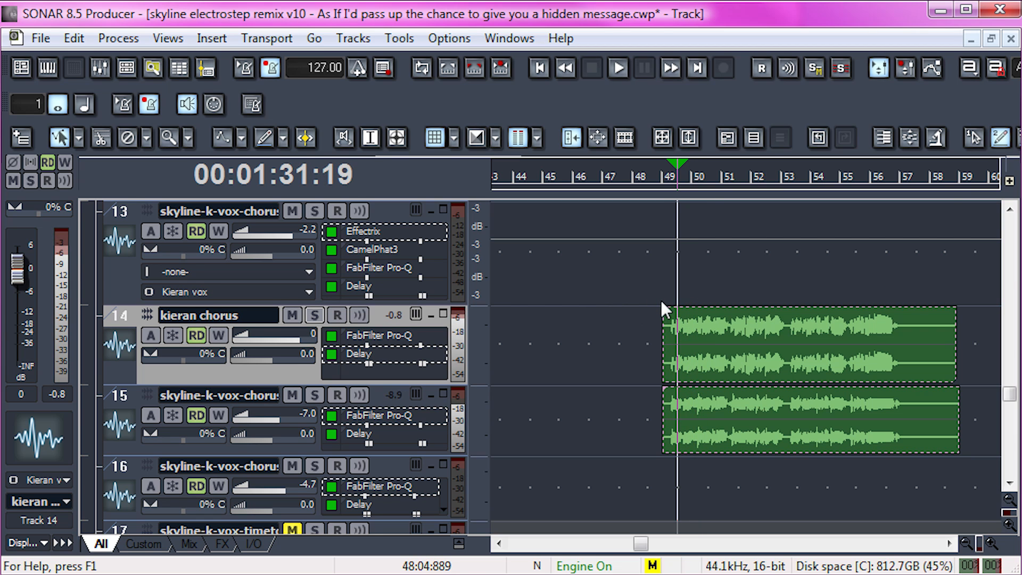
# Step: Solo track 18 and play its chopped vocal from 00:01:30:21 at measure 49, stopping after the first clip
pyautogui.scroll(-3, 650, 461)
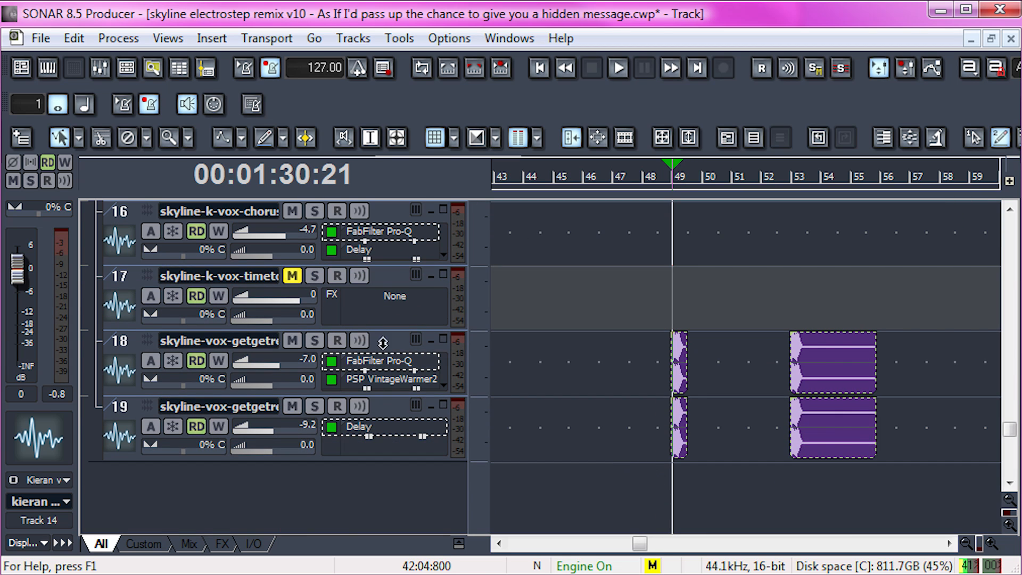
pyautogui.click(315, 341)
pyautogui.press('space')
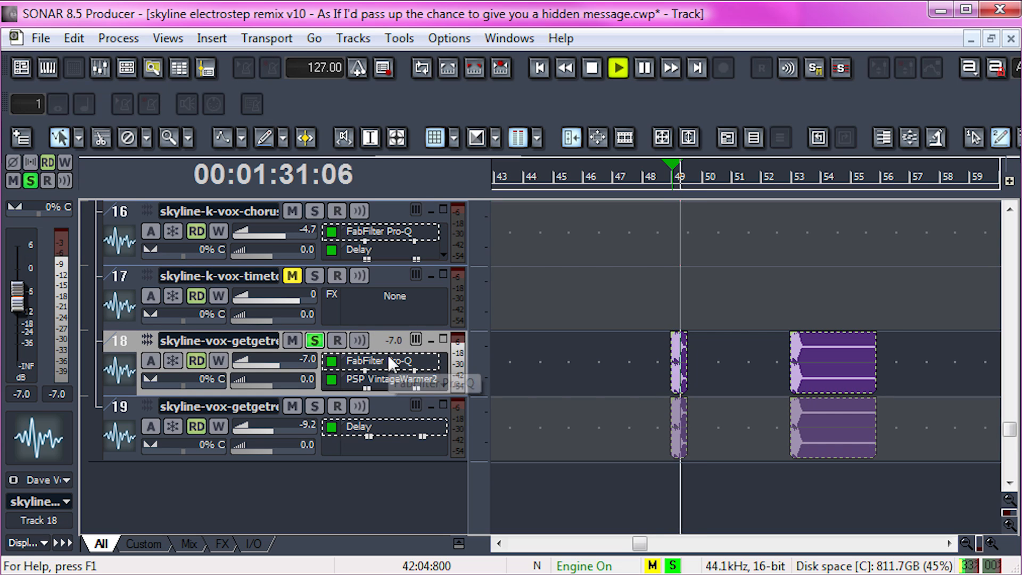
pyautogui.click(991, 543)
pyautogui.click(991, 543)
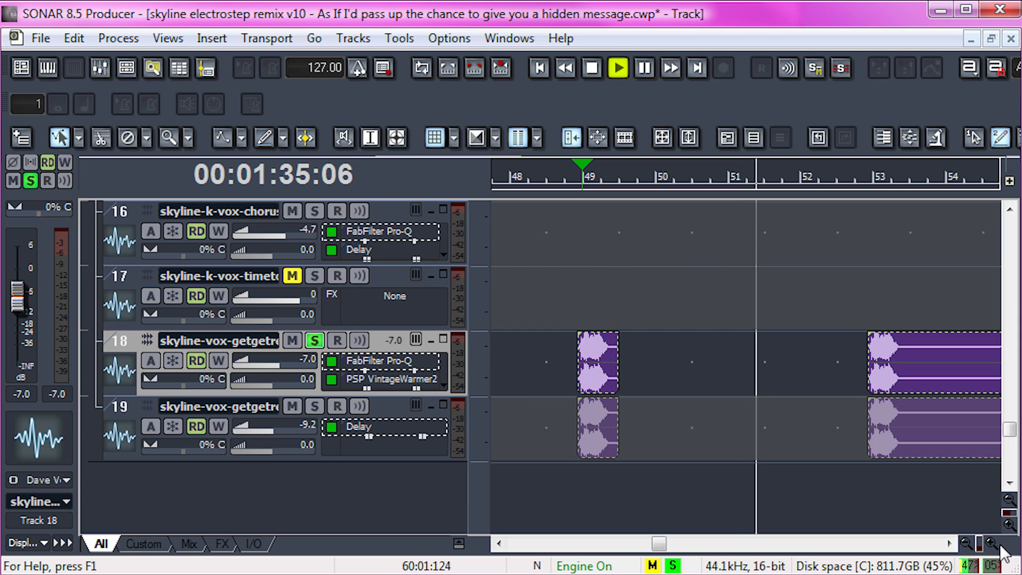
pyautogui.press('space')
# Step: Solo track 19 as well and play its clip layered with track 18 from 00:01:30:21
pyautogui.click(310, 408)
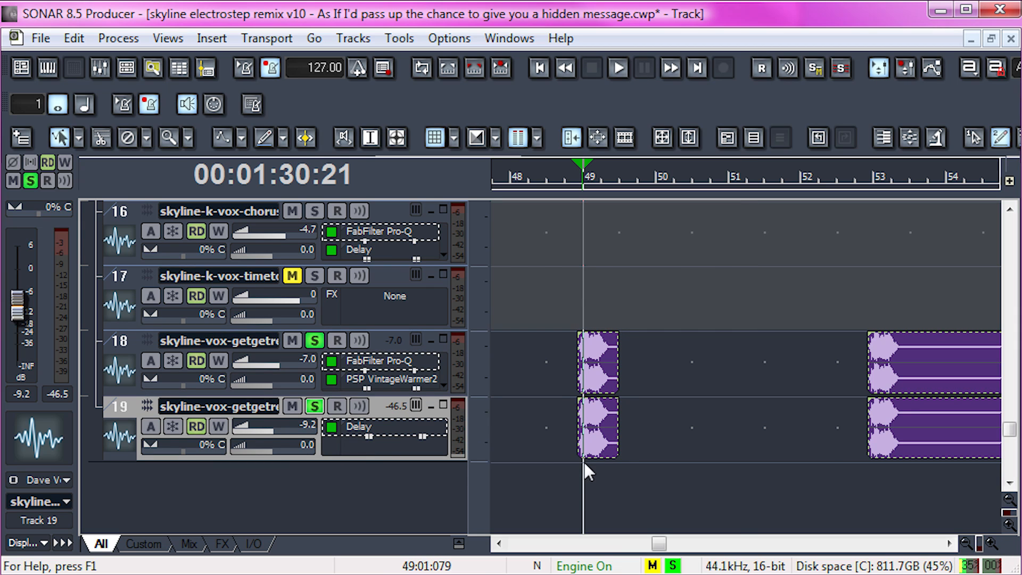
pyautogui.press('space')
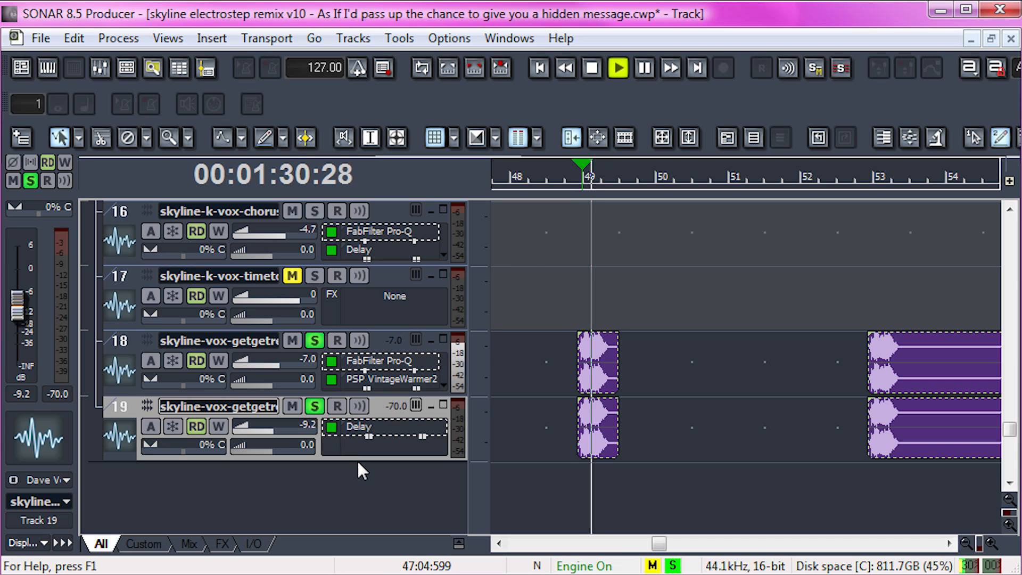
pyautogui.press('space')
# Step: Play tracks 18 and 19 from 00:00:28:10 at measure 16, and briefly highlight their overlapping clips at measure 17
pyautogui.moveTo(659, 544); pyautogui.dragTo(554, 561)
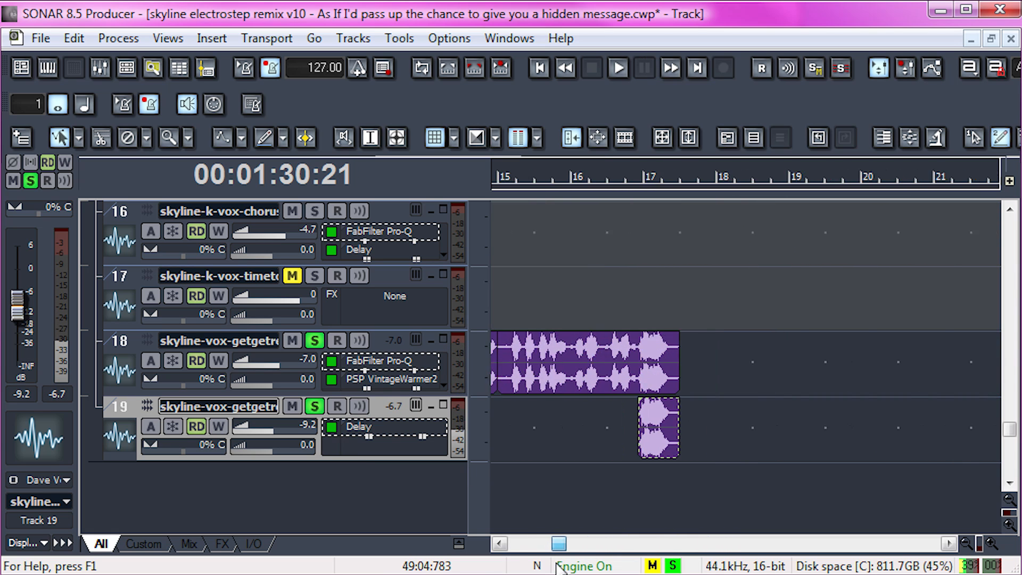
pyautogui.click(838, 480)
pyautogui.press('space')
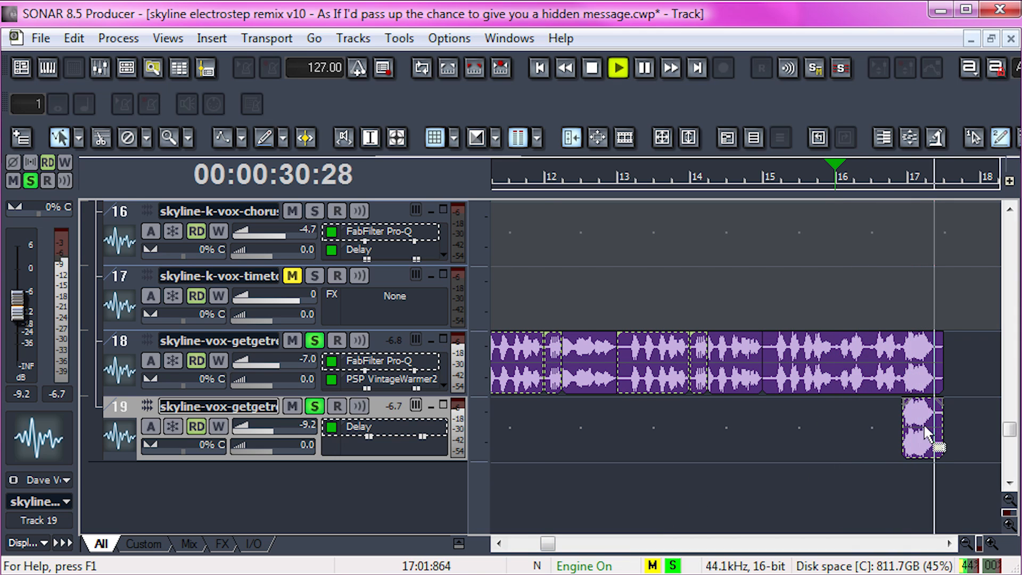
pyautogui.press('space')
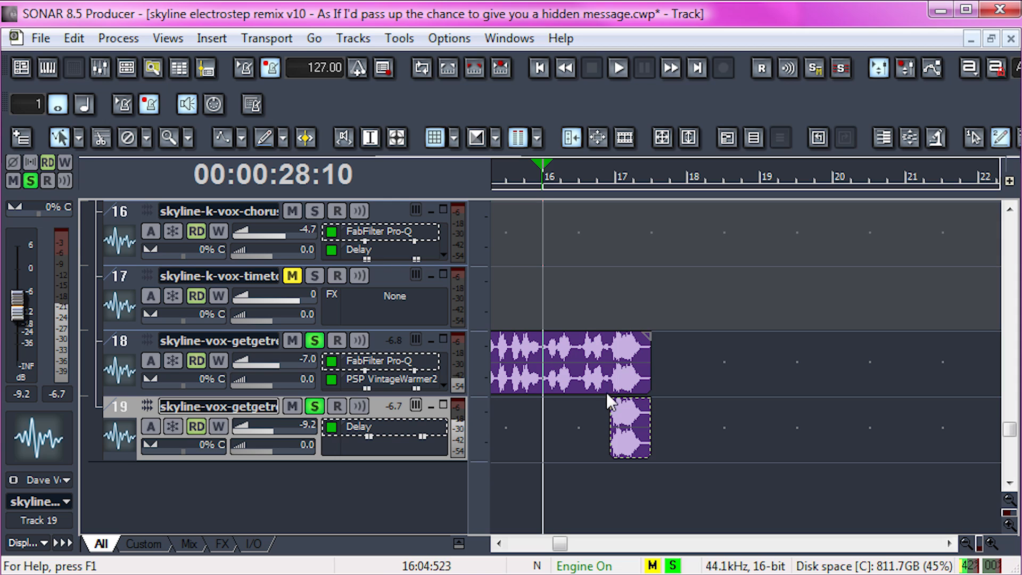
pyautogui.moveTo(618, 372); pyautogui.dragTo(798, 484)
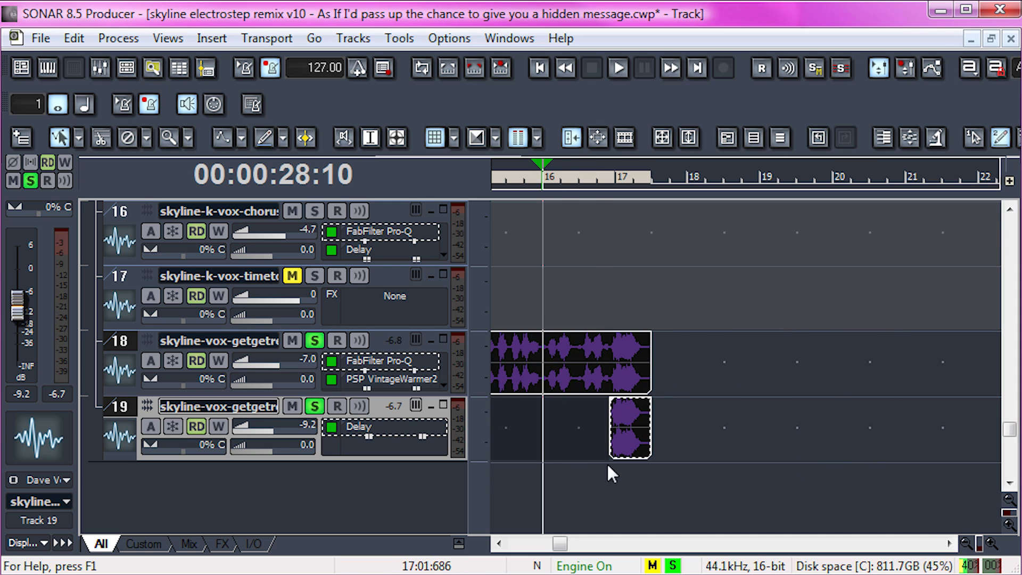
pyautogui.click(567, 477)
# Step: Play the start of track 18's chopped vocal from 00:00:15:03 at measure 9, and stop playback
pyautogui.moveTo(557, 544); pyautogui.dragTo(530, 542)
pyautogui.click(643, 424)
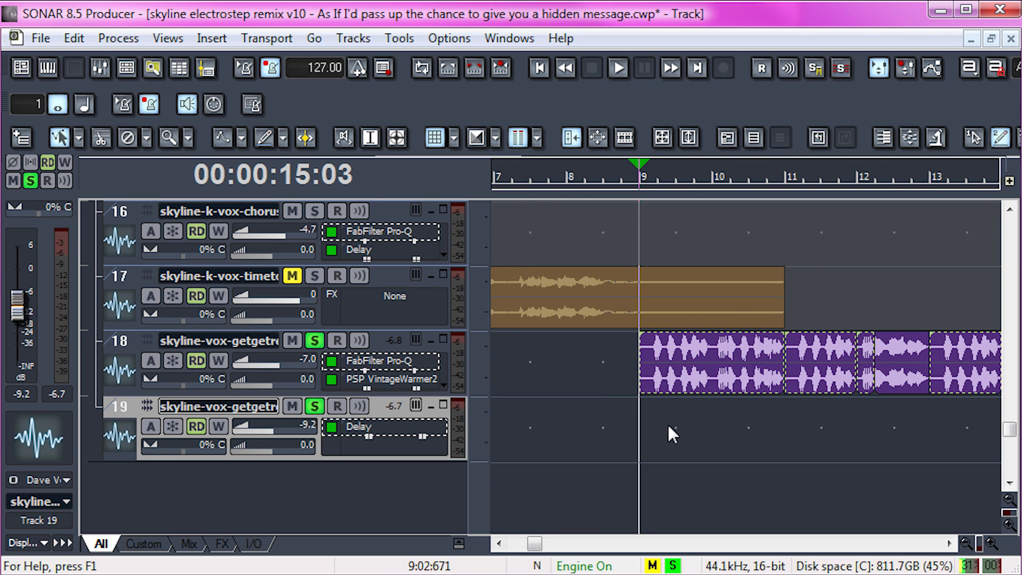
pyautogui.press('space')
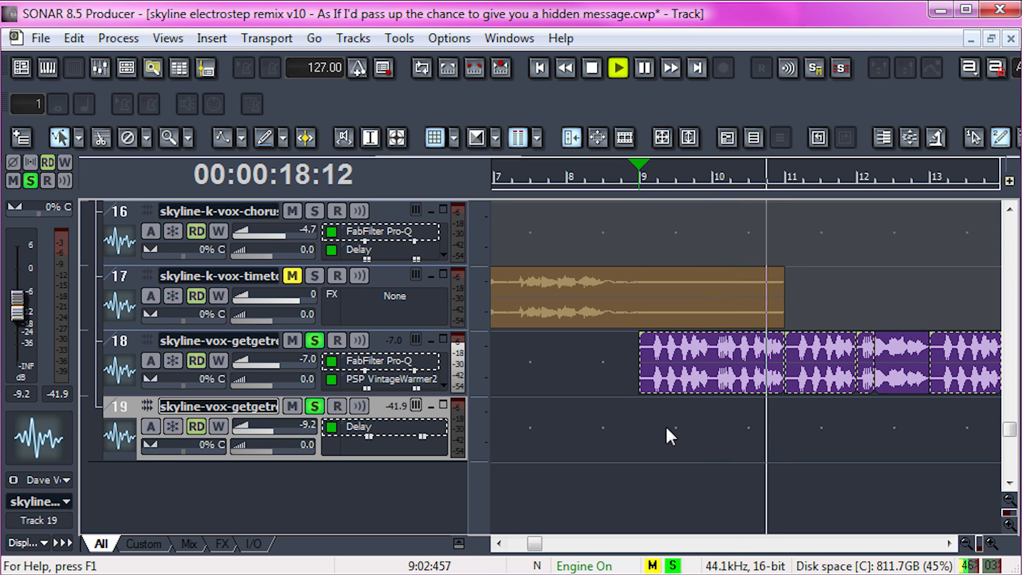
pyautogui.press('space')
pyautogui.click(948, 543)
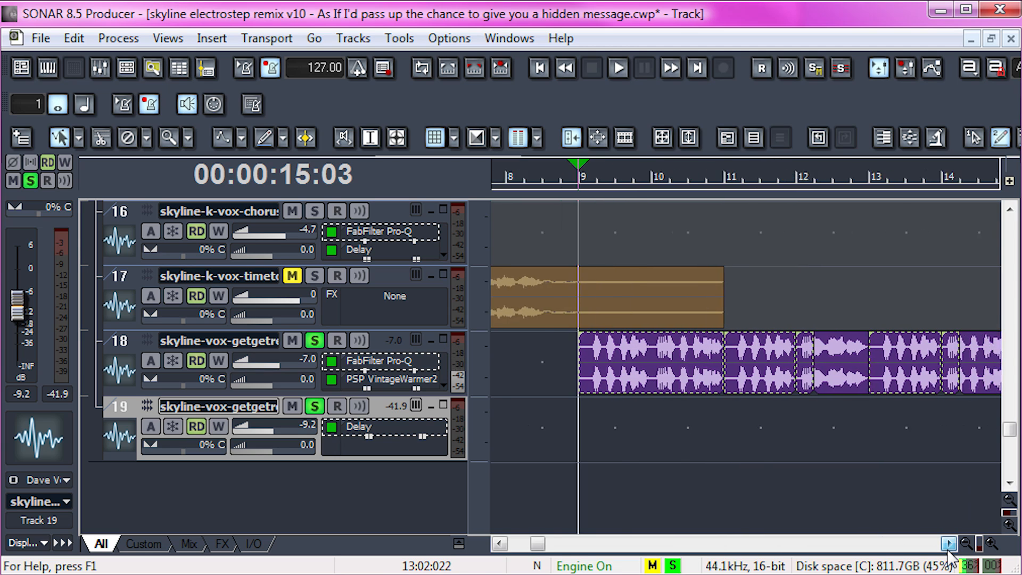
# Step: Play tracks 18 and 19 from 00:00:26:13 at measure 15, stop playback, and set the playback position to 00:00:28:10 at measure 16
pyautogui.click(949, 544)
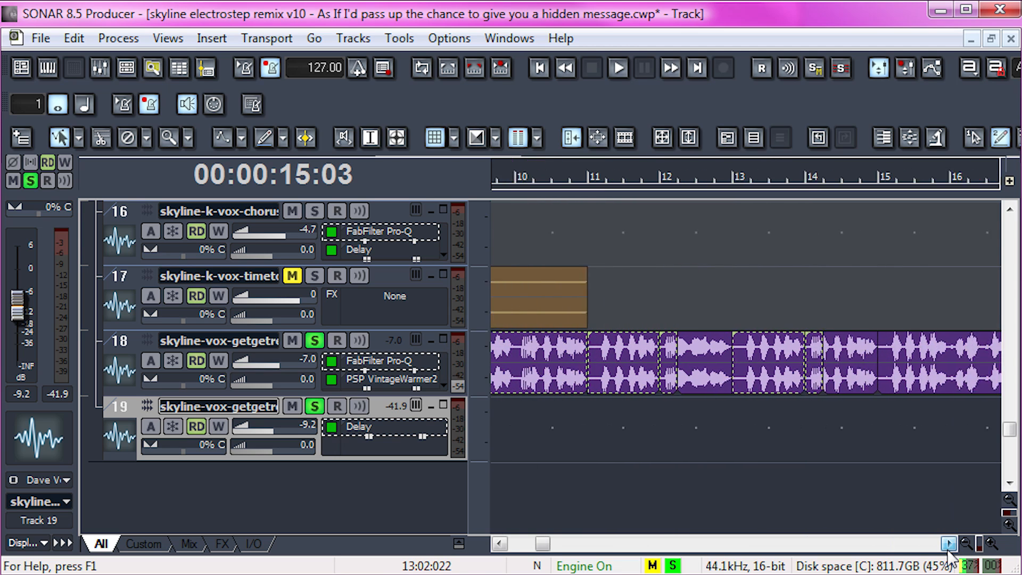
pyautogui.click(754, 452)
pyautogui.click(740, 459)
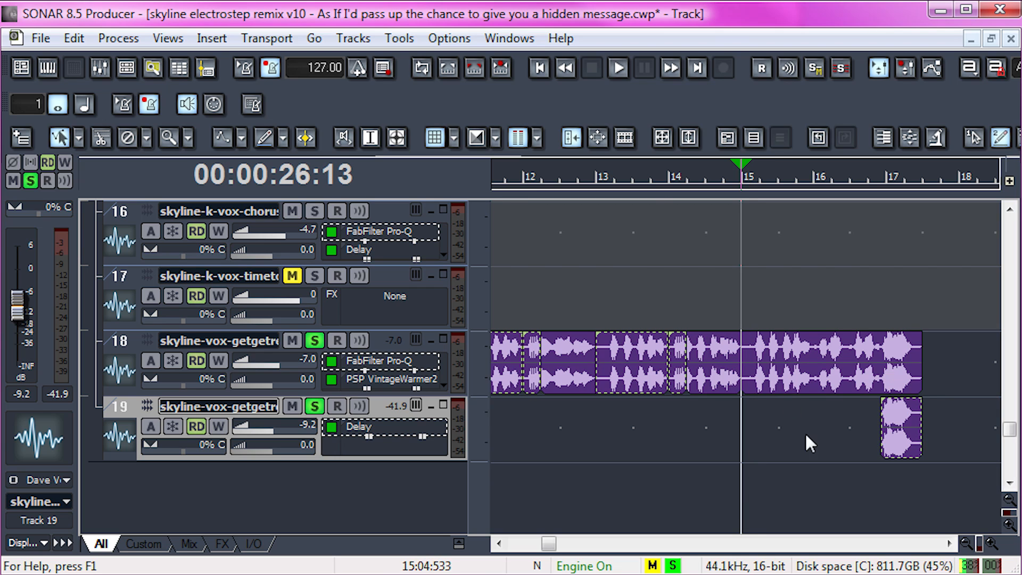
pyautogui.press('space')
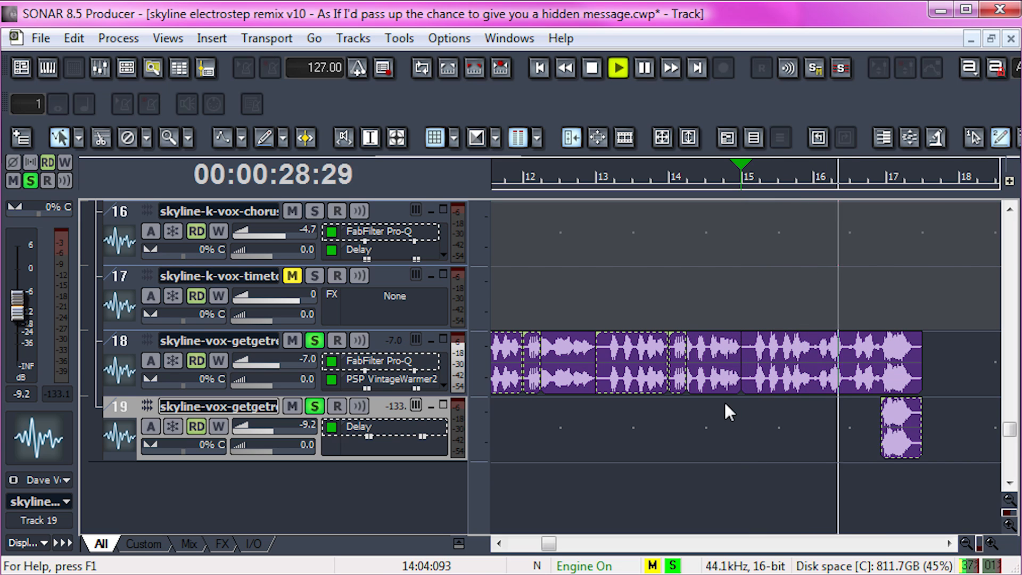
pyautogui.press('space')
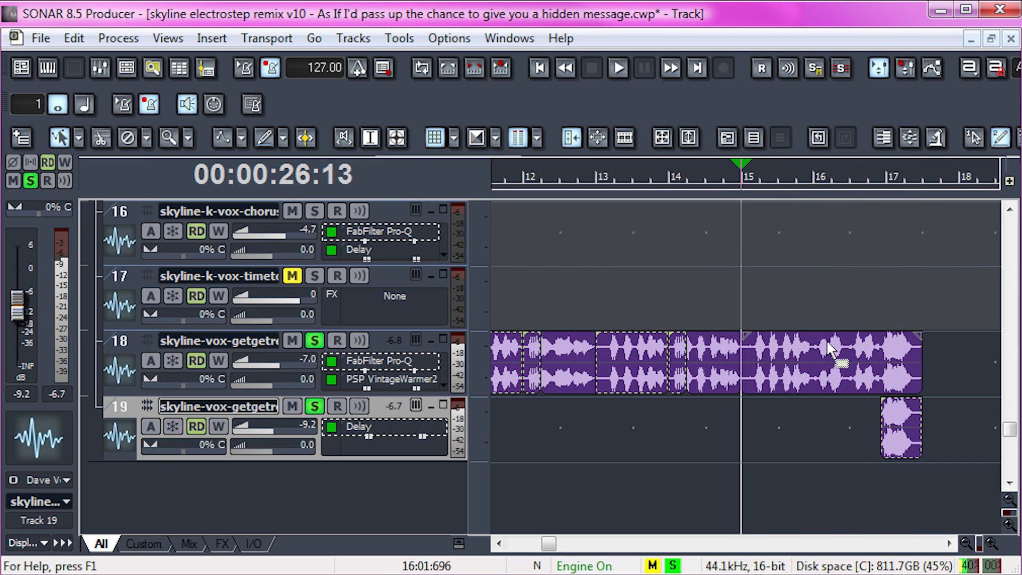
pyautogui.click(806, 413)
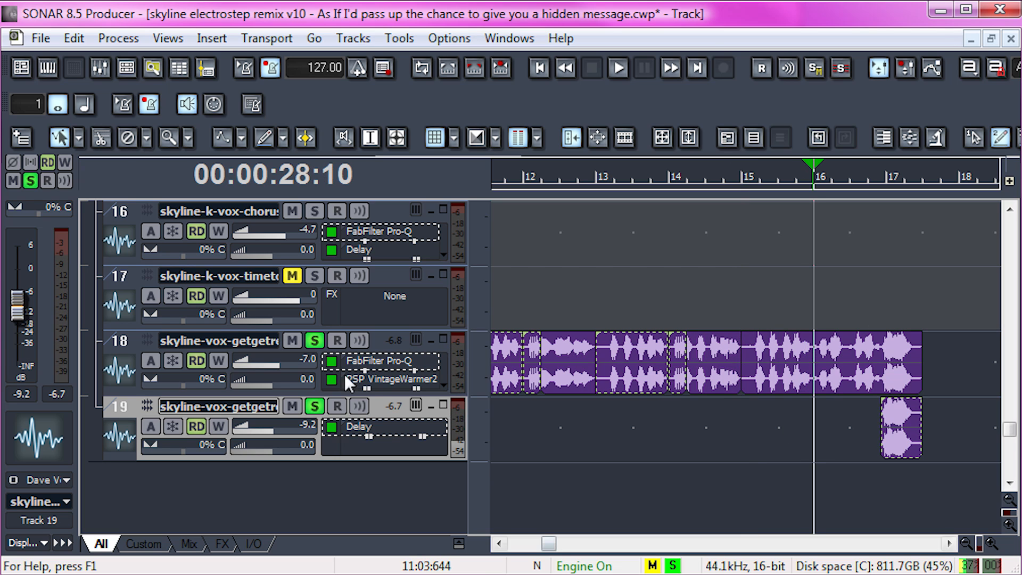
# Step: Open the FabFilter Pro-Q on track 18 to examine its EQ curve, and close it
pyautogui.click(382, 361)
pyautogui.doubleClick(383, 361)
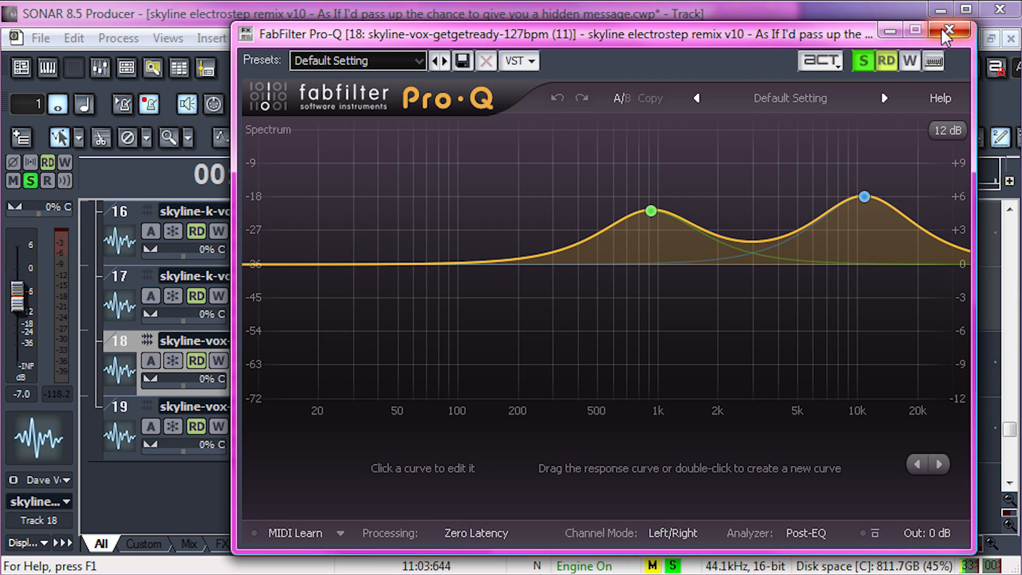
pyautogui.click(967, 24)
# Step: Enlarge track 18 to reveal its full effects list, and examine the Sonitus Delay settings of track 19
pyautogui.moveTo(391, 394); pyautogui.dragTo(386, 431)
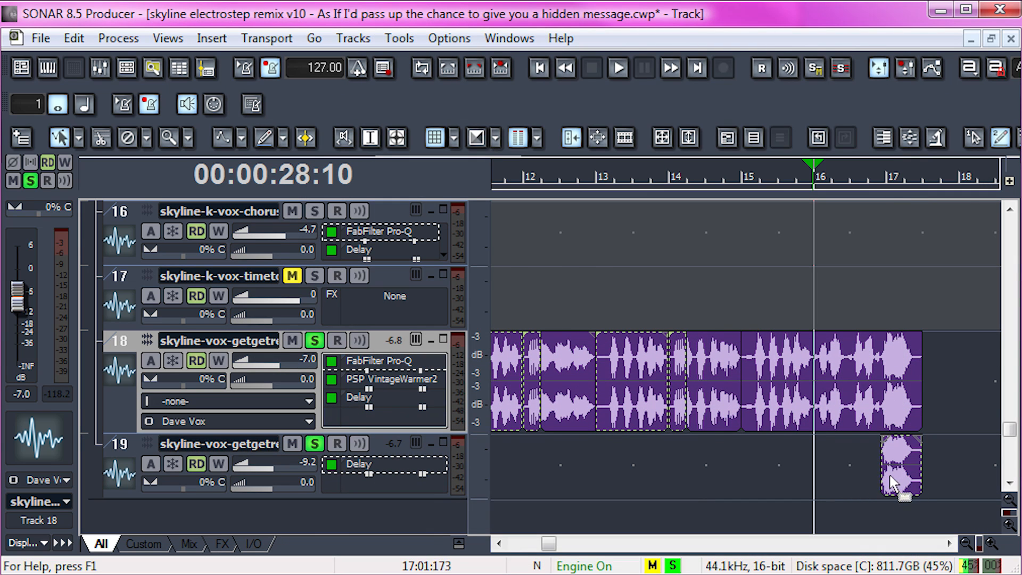
pyautogui.doubleClick(402, 461)
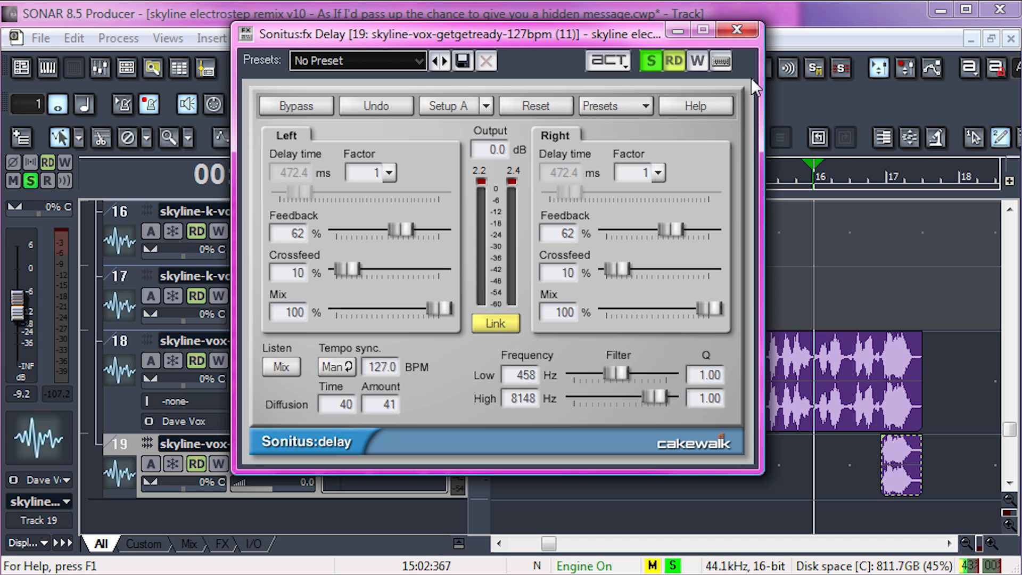
pyautogui.click(729, 31)
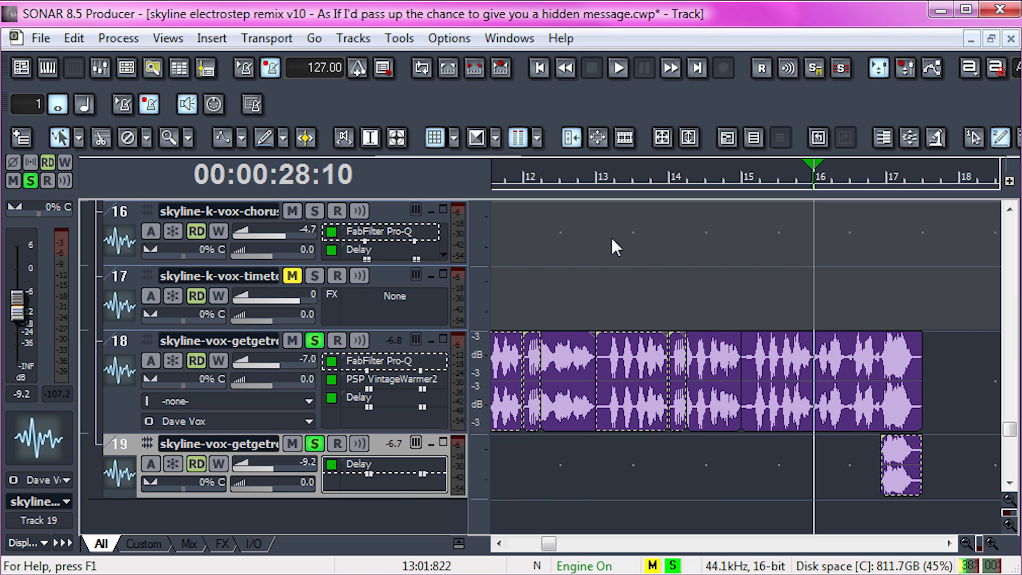
# Step: Examine where the clips of tracks 18 and 19 recur across the whole arrangement, from measure 1 to about measure 154
pyautogui.moveTo(551, 542); pyautogui.dragTo(646, 542)
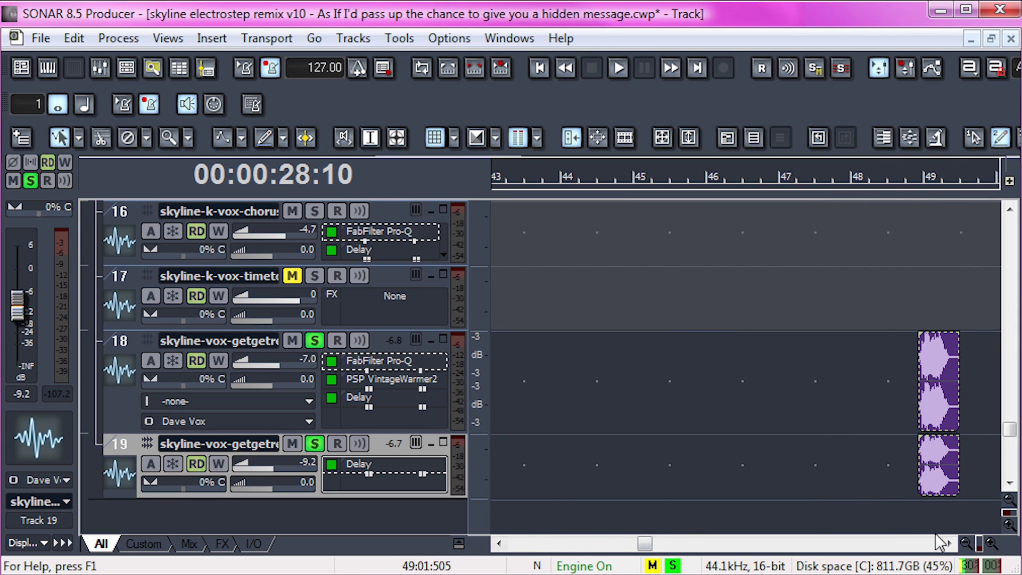
pyautogui.click(966, 544)
pyautogui.click(966, 544)
pyautogui.click(966, 543)
pyautogui.click(966, 544)
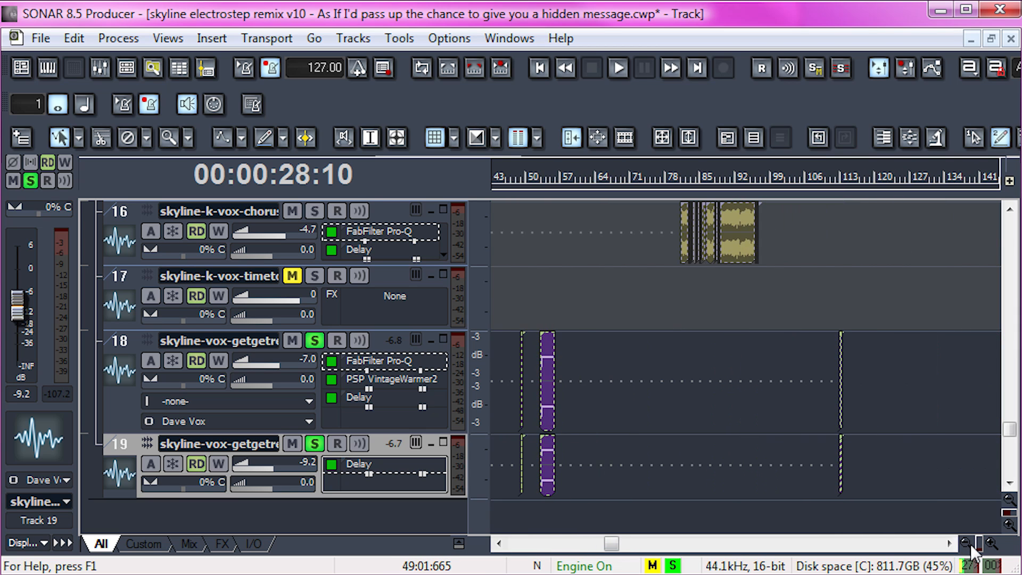
pyautogui.click(966, 544)
pyautogui.moveTo(611, 543); pyautogui.dragTo(485, 569)
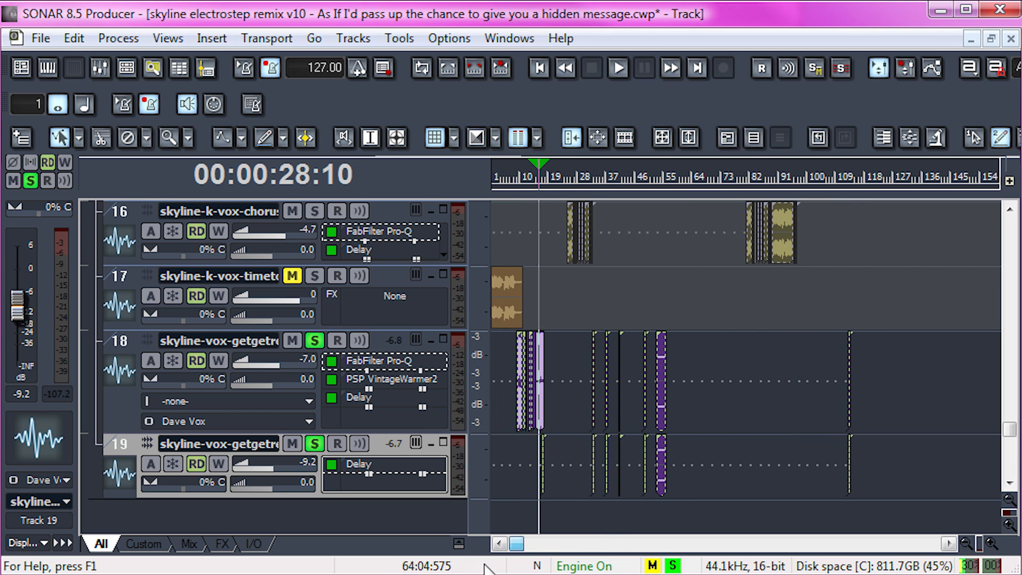
# Step: Select Effectrix on track 10 and examine the effects and clips of vocal tracks 8 to 13
pyautogui.scroll(5, 609, 413)
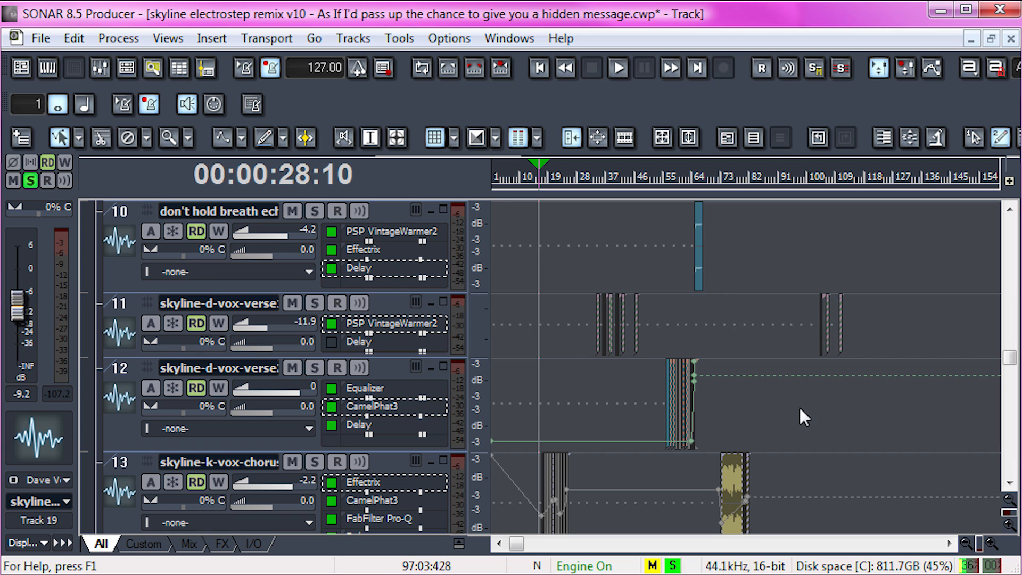
pyautogui.click(376, 249)
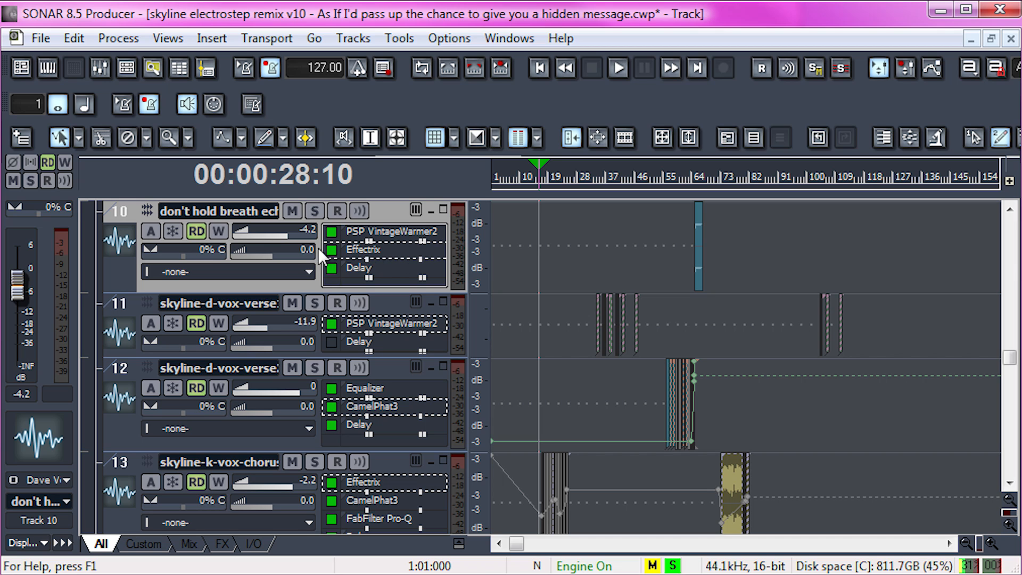
pyautogui.scroll(2, 613, 363)
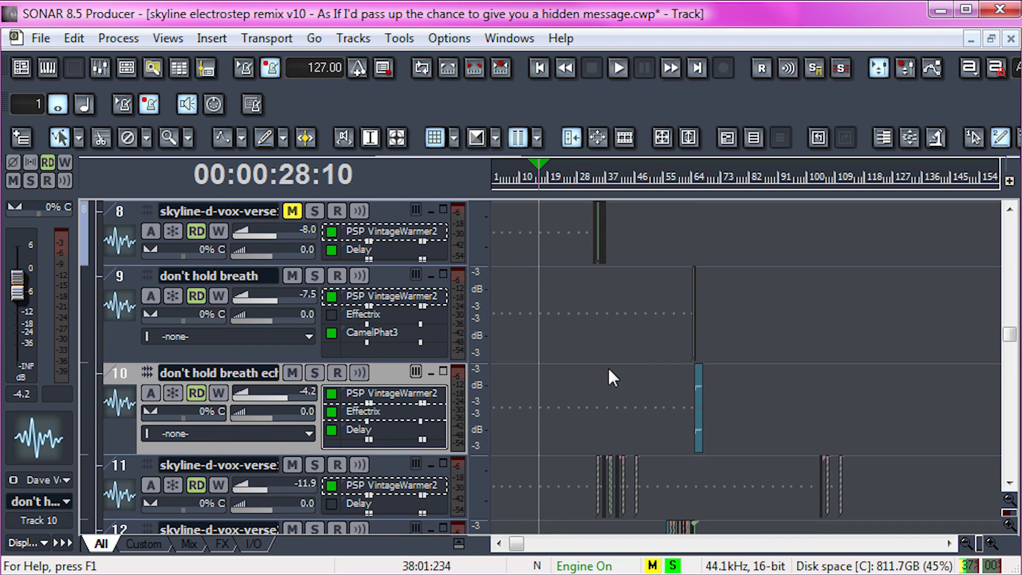